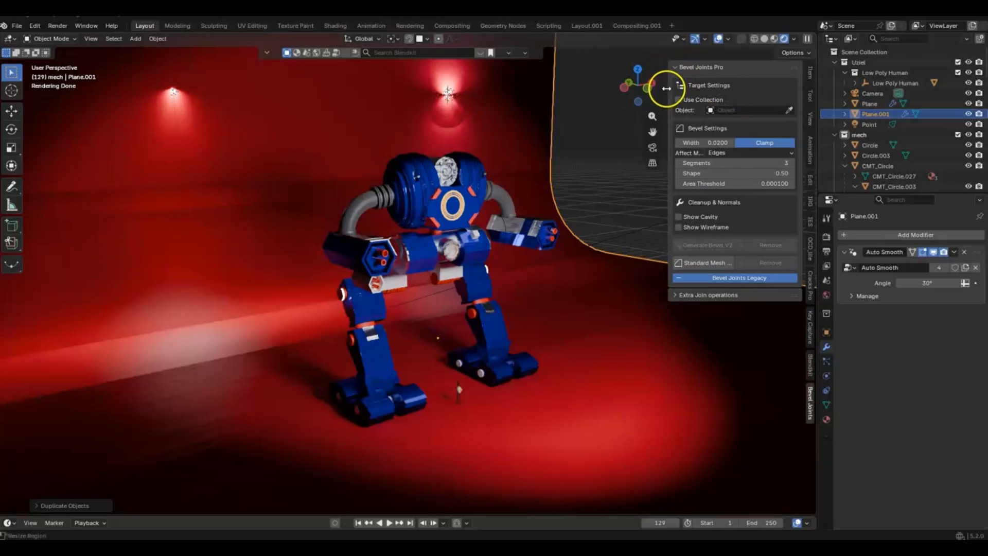
Examine the Bevel Joints Pro settings, including the legacy weld controls and the extra join operations
{"action": "mouse_move", "coordinate": [663, 86]}
{"action": "left_mouse_down"}
{"action": "mouse_move", "coordinate": [632, 86]}
{"action": "mouse_move", "coordinate": [650, 87]}
{"action": "left_mouse_up"}
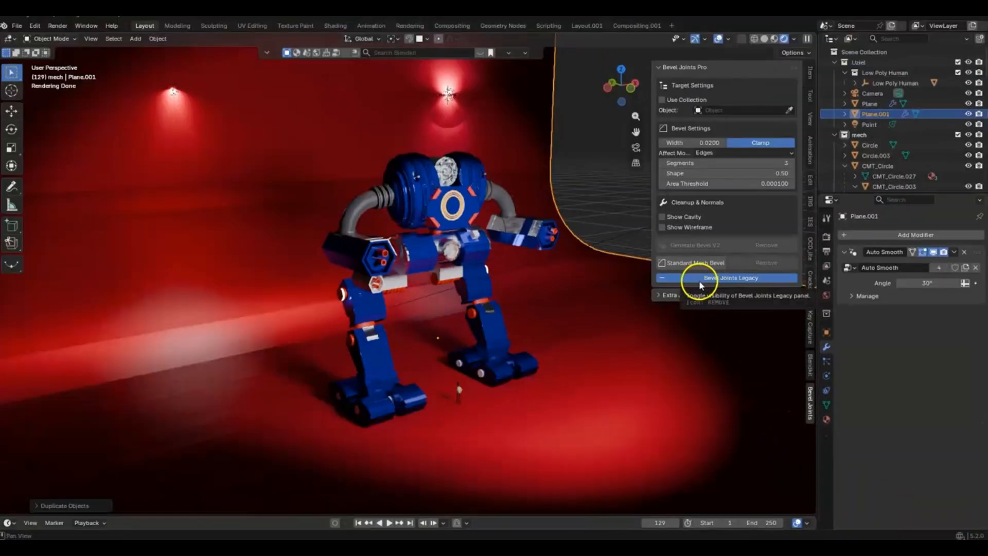
{"action": "left_click", "coordinate": [712, 278]}
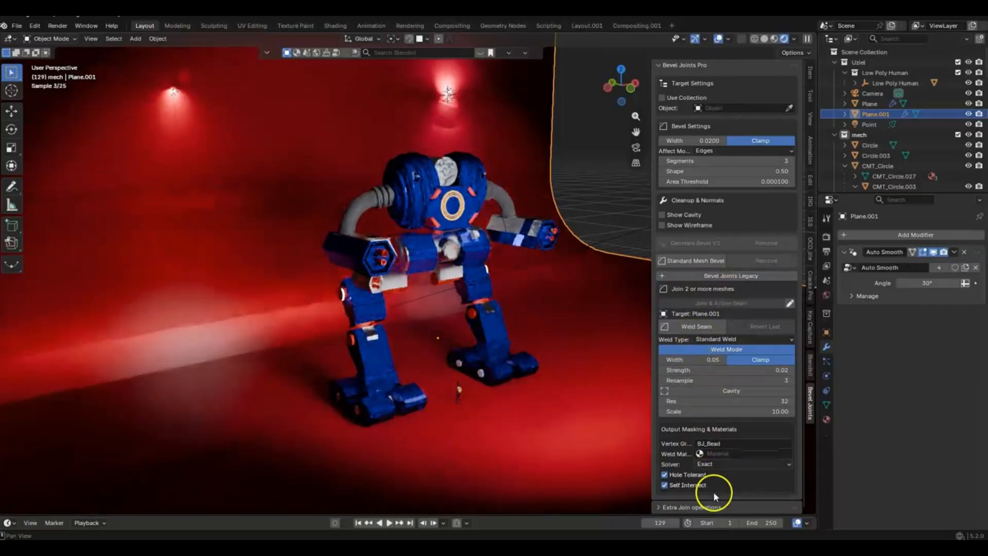
{"action": "left_click", "coordinate": [700, 278]}
{"action": "left_click", "coordinate": [668, 293]}
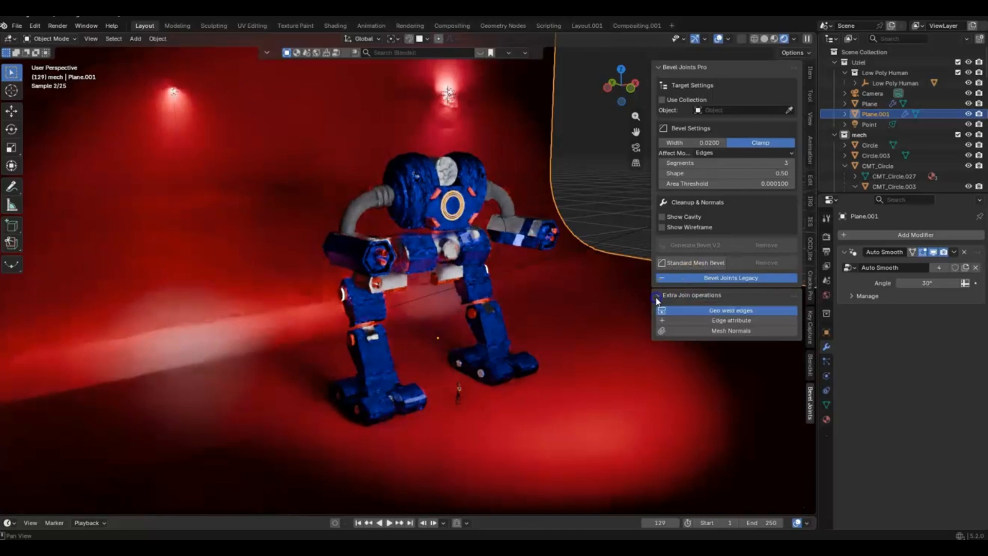
{"action": "left_click", "coordinate": [714, 309]}
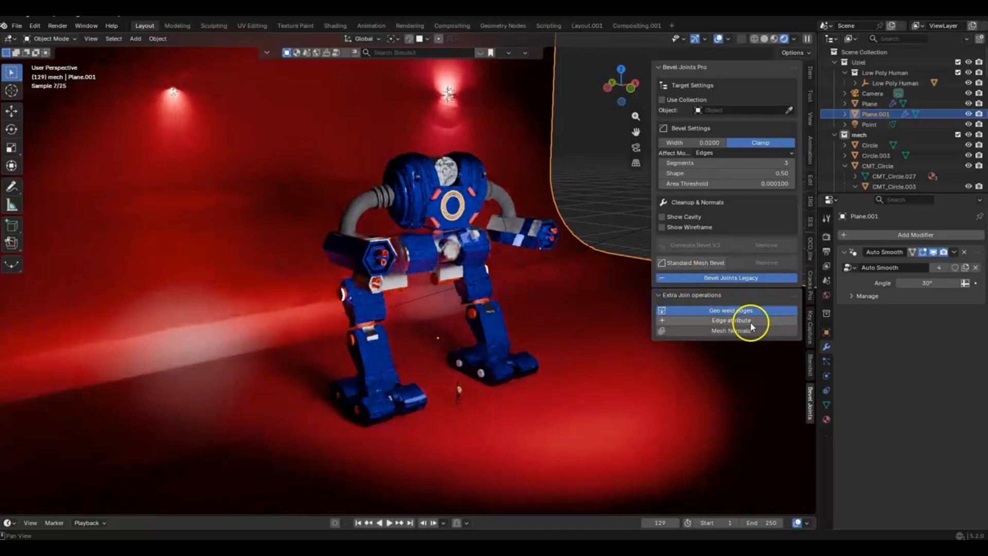
{"action": "left_click", "coordinate": [660, 295]}
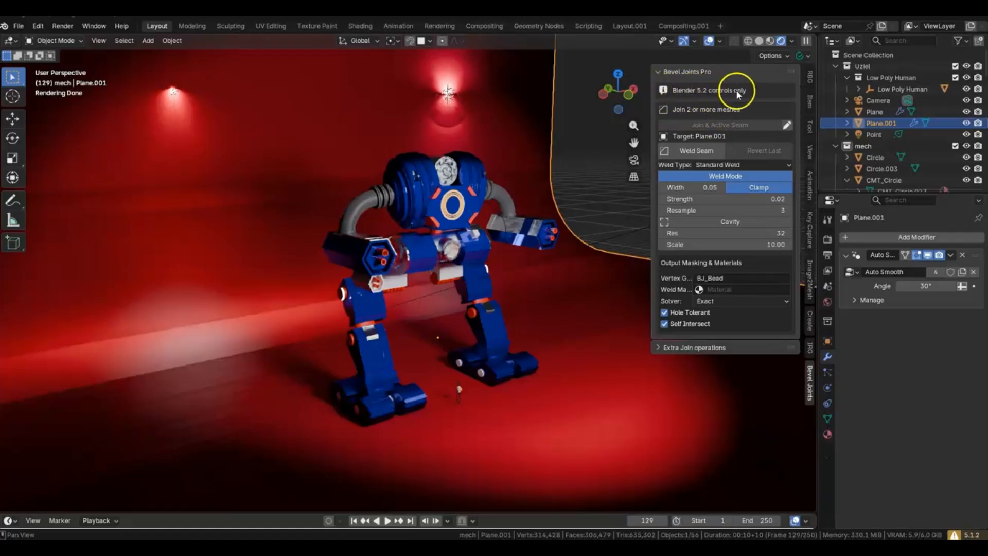
{"action": "left_click", "coordinate": [659, 348]}
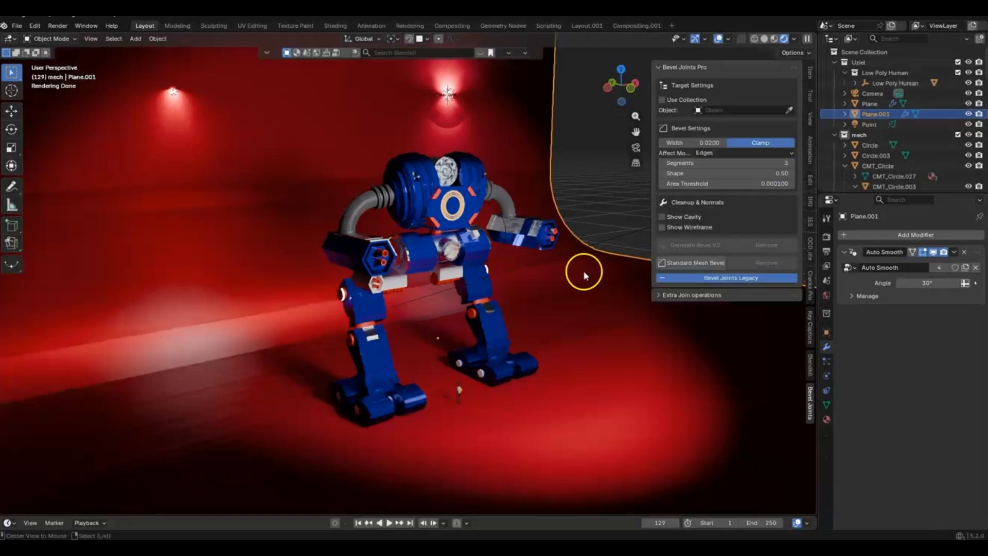
Select the small white block on the mech's blue waist, frame it, and switch to solid shading
{"action": "left_click", "coordinate": [473, 245]}
{"action": "key", "text": "KP_Decimal"}
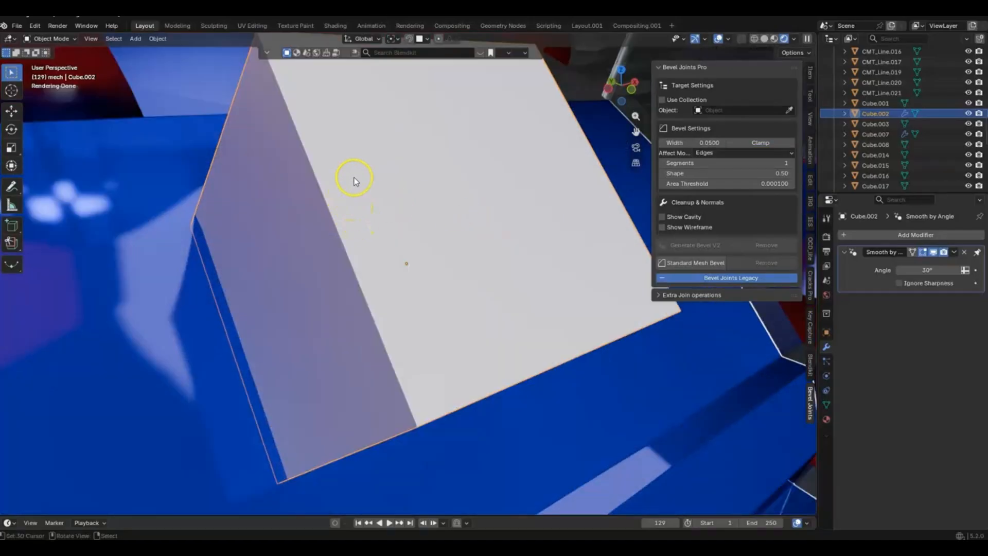
{"action": "scroll", "coordinate": [356, 158], "scroll_direction": "down", "scroll_amount": 1}
{"action": "middle_click_drag", "start_coordinate": [381, 162], "coordinate": [377, 167], "text": "shift"}
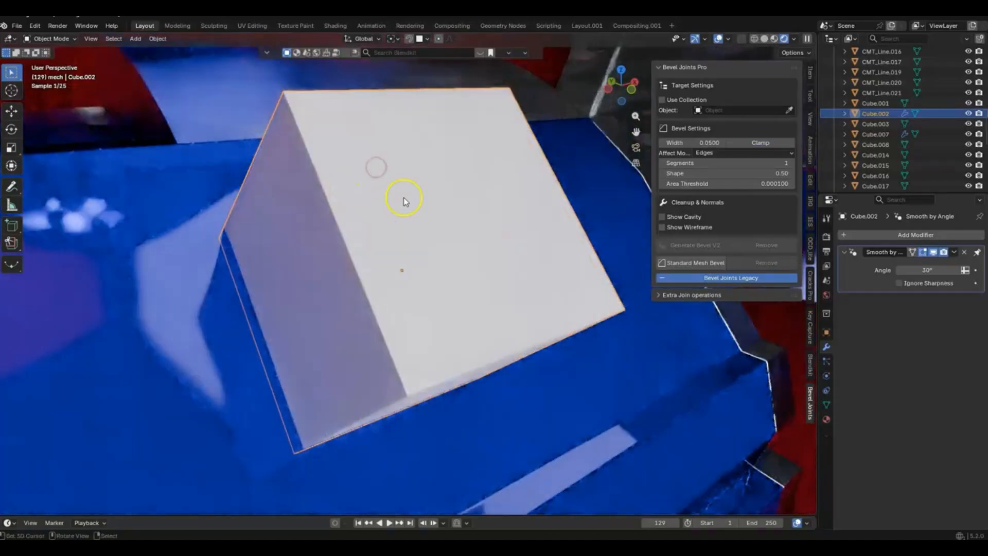
{"action": "left_click", "coordinate": [764, 40]}
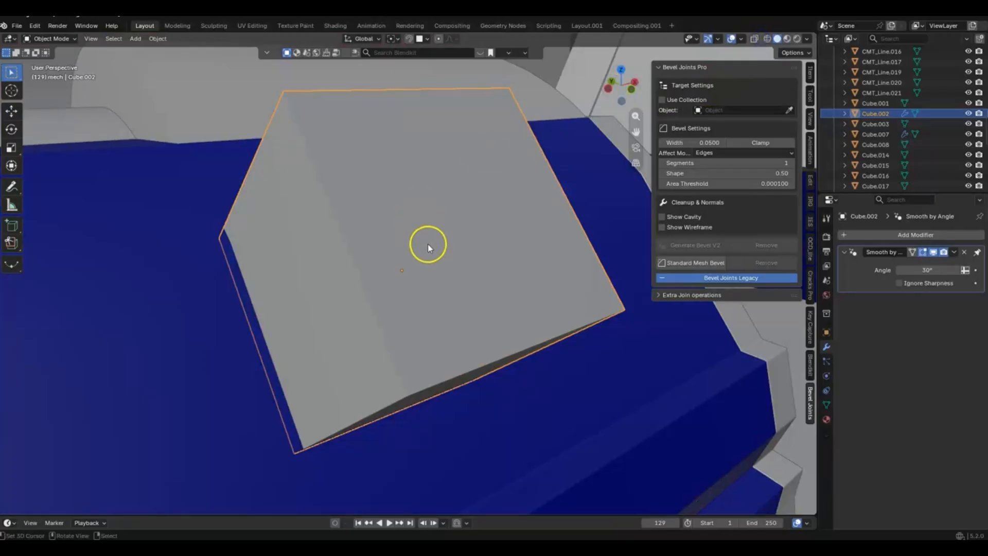
Rotate the block slightly and move it along its local Z axis to seat it into the blue part
{"action": "middle_click_drag", "start_coordinate": [428, 244], "coordinate": [298, 205]}
{"action": "scroll", "coordinate": [298, 205], "scroll_direction": "up", "scroll_amount": 1}
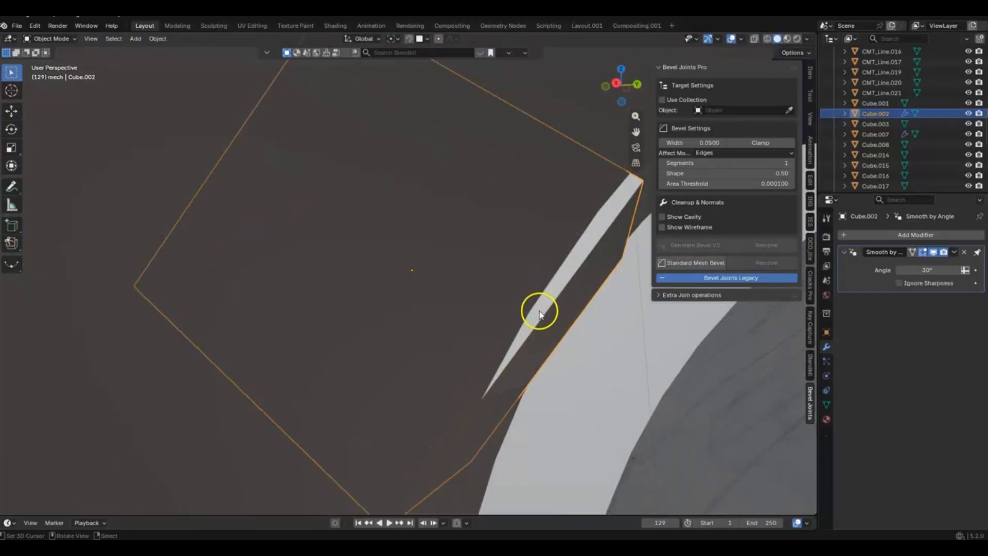
{"action": "key", "text": "r"}
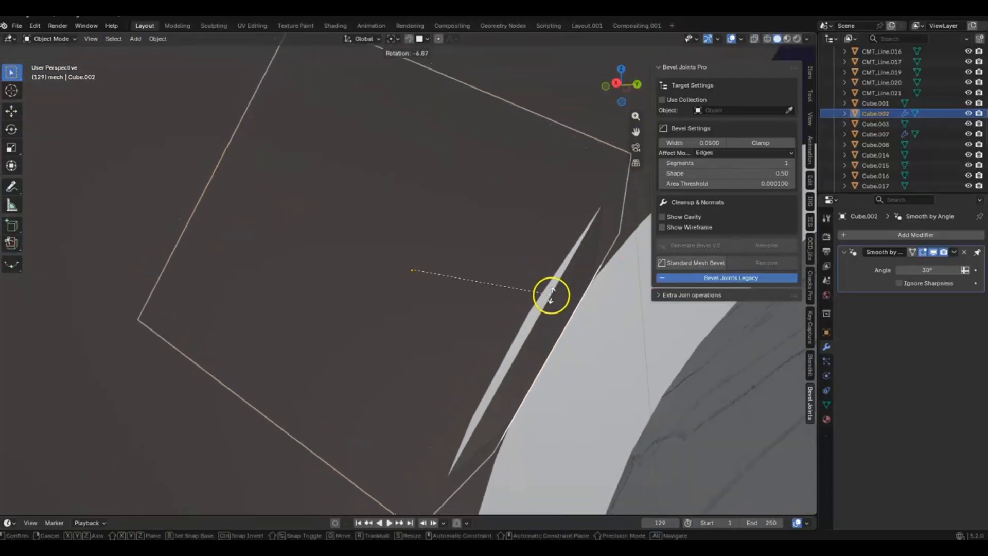
{"action": "left_click", "coordinate": [553, 302]}
{"action": "key", "text": "g"}
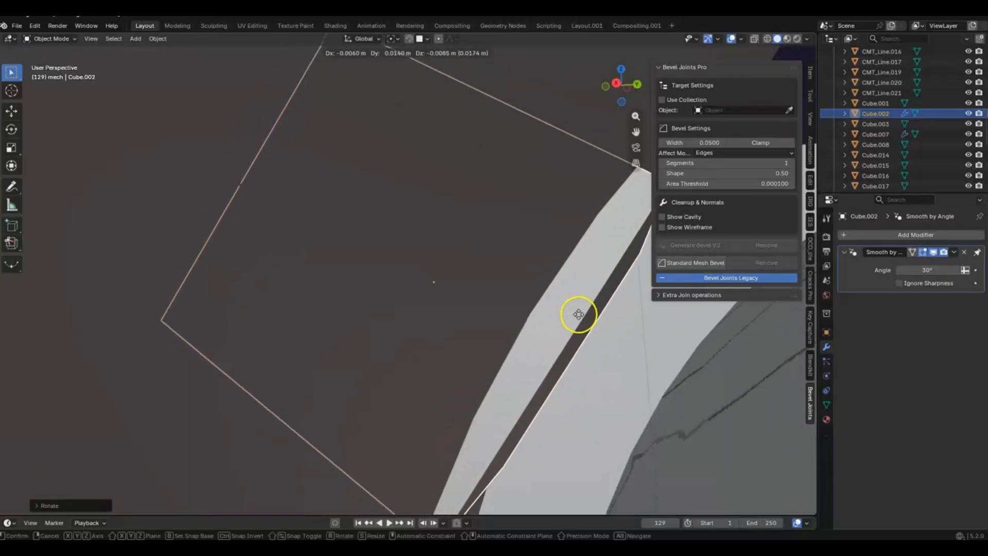
{"action": "key", "text": "z"}
{"action": "key", "text": "z"}
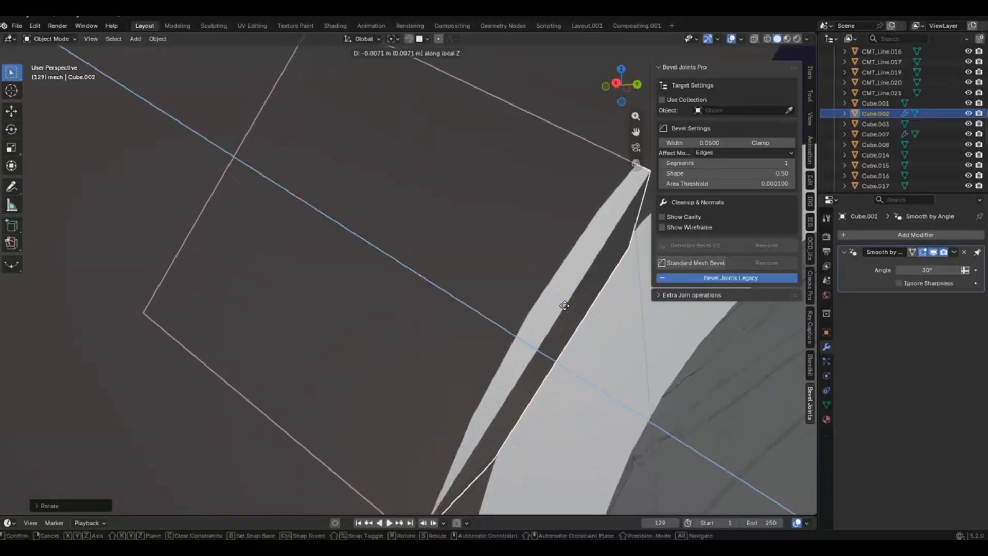
{"action": "left_click", "coordinate": [583, 311]}
Add the blue part beneath the block to the selection and isolate both objects in local view
{"action": "scroll", "coordinate": [543, 270], "scroll_direction": "down", "scroll_amount": 2}
{"action": "middle_click_drag", "start_coordinate": [544, 270], "coordinate": [728, 297]}
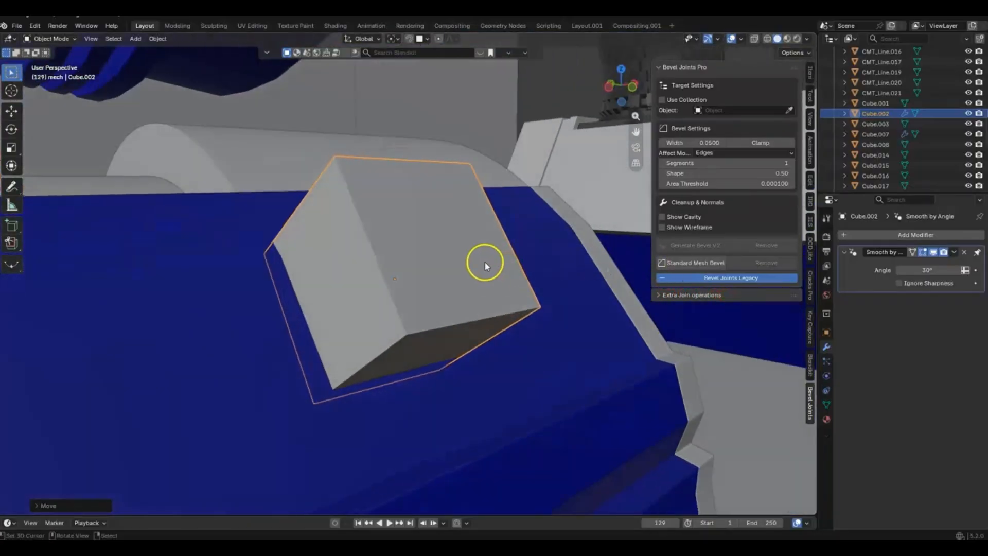
{"action": "middle_click_drag", "start_coordinate": [485, 266], "coordinate": [512, 271]}
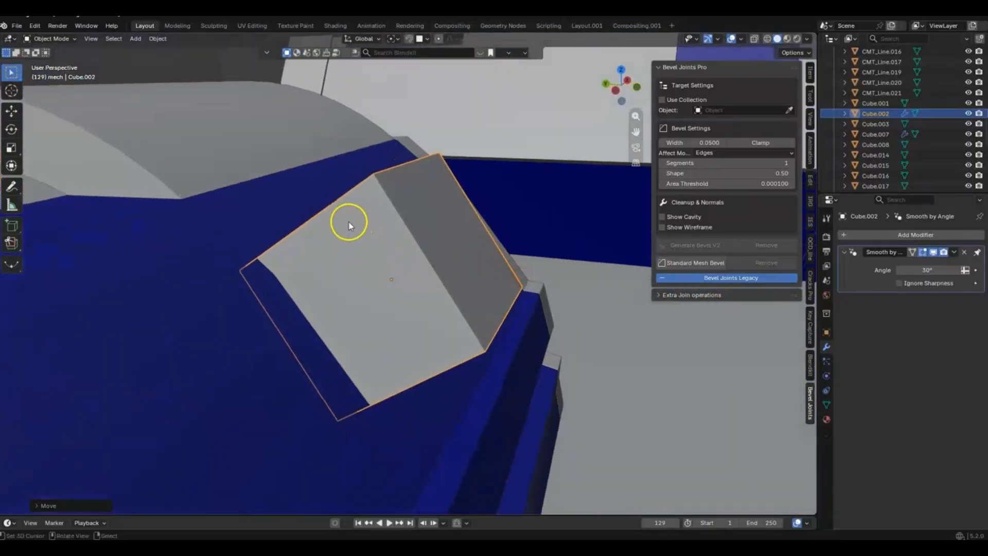
{"action": "middle_click_drag", "start_coordinate": [351, 221], "coordinate": [369, 236], "text": "shift"}
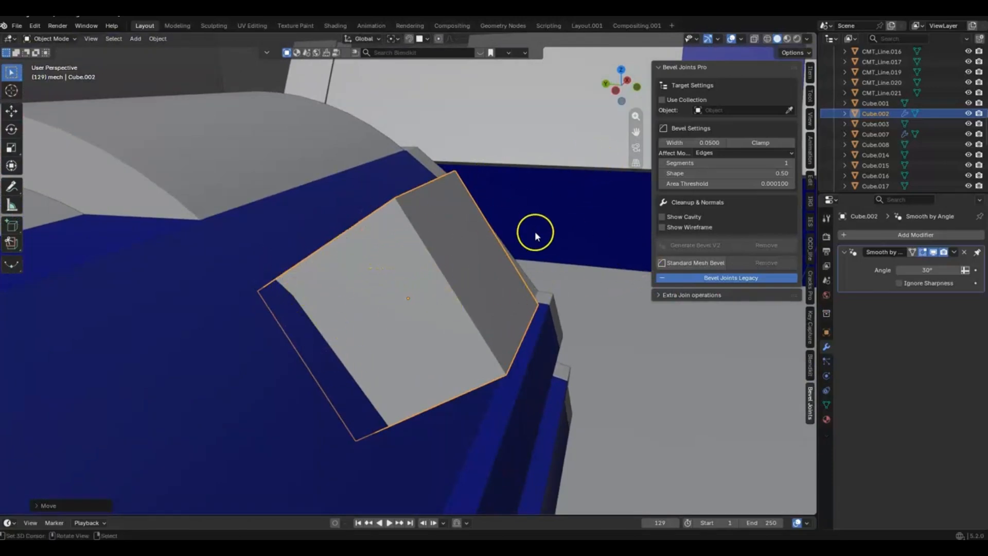
{"action": "left_click", "coordinate": [204, 263]}
{"action": "middle_click_drag", "start_coordinate": [206, 263], "coordinate": [300, 260]}
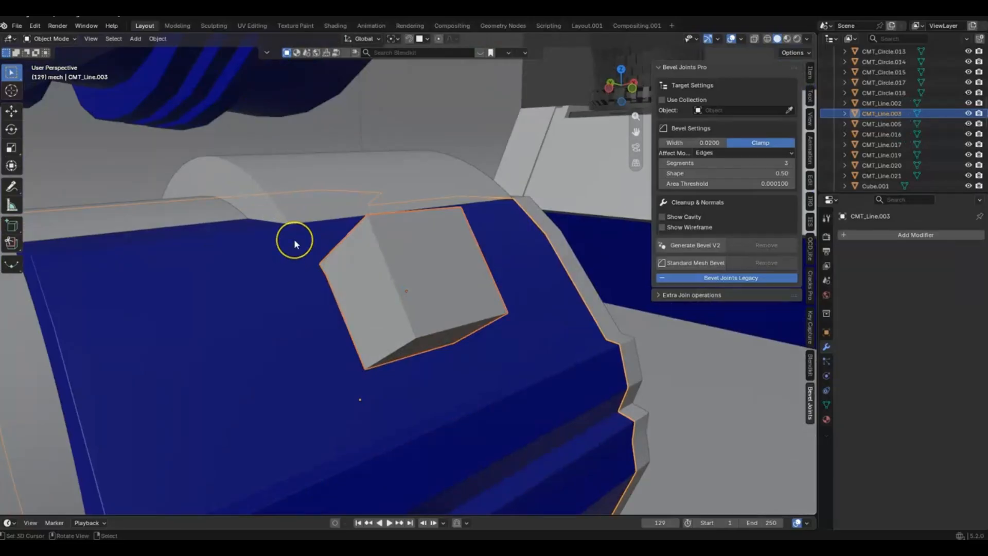
{"action": "key", "text": "KP_Divide"}
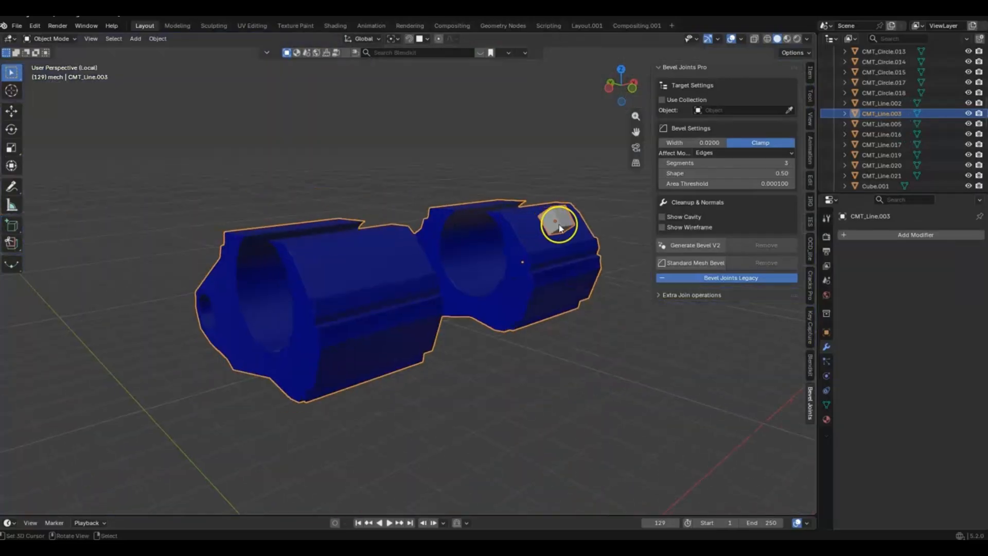
Set the viewport shading color type to Object for the isolated parts
{"action": "middle_click_drag", "start_coordinate": [556, 225], "coordinate": [577, 168]}
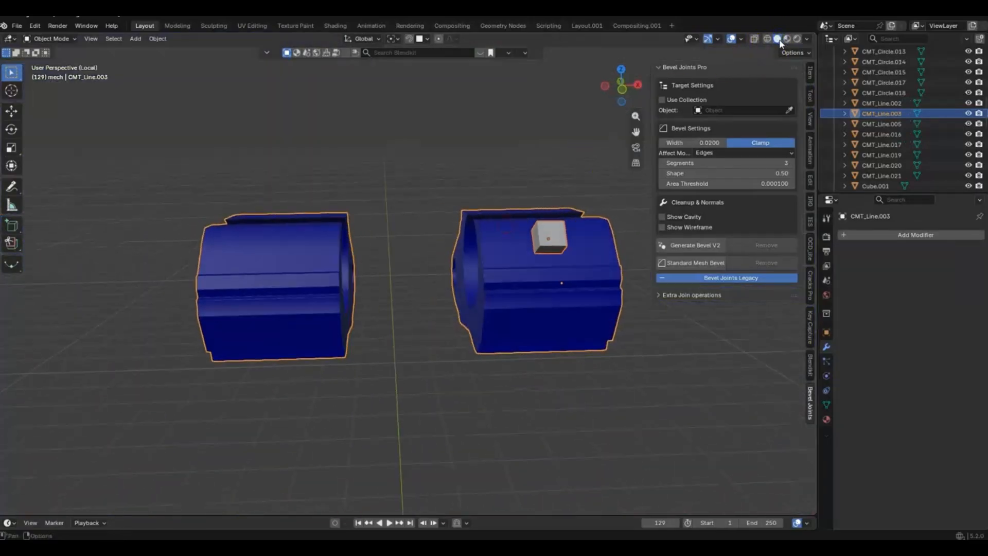
{"action": "left_click", "coordinate": [807, 38]}
{"action": "left_click", "coordinate": [805, 217]}
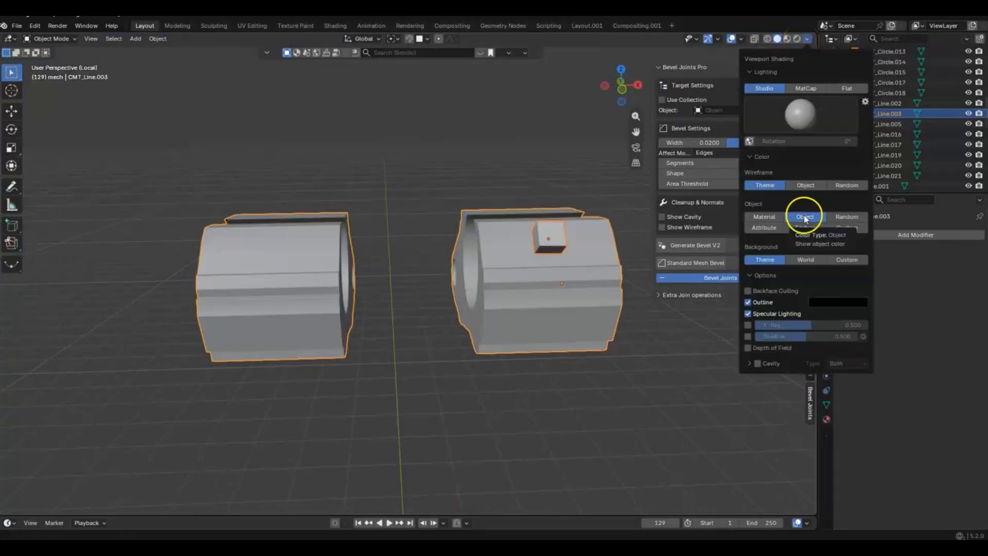
Make the small block the active object and generate a V2 bevel joint with the larger part
{"action": "middle_click_drag", "start_coordinate": [635, 211], "coordinate": [492, 249]}
{"action": "scroll", "coordinate": [536, 233], "scroll_direction": "up", "scroll_amount": 5}
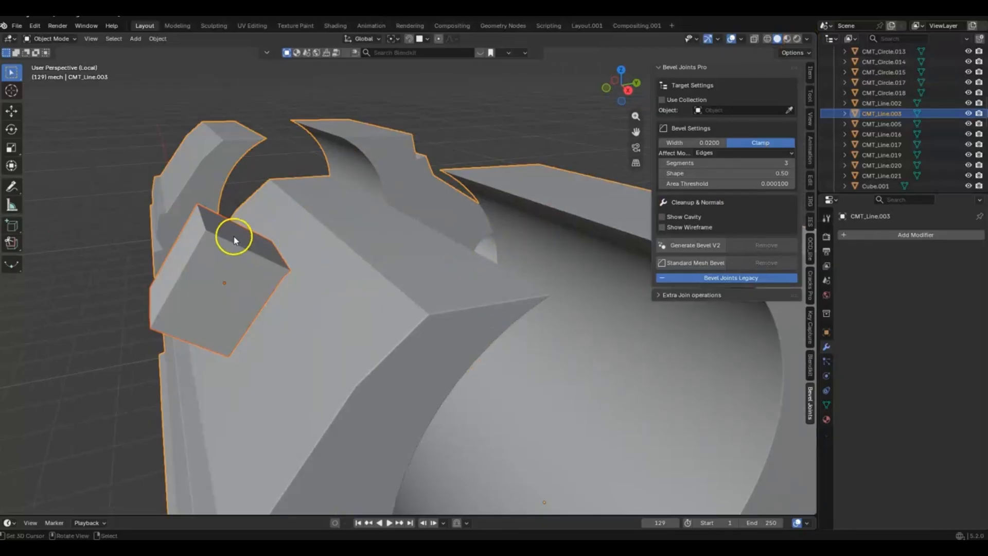
{"action": "middle_click_drag", "start_coordinate": [234, 236], "coordinate": [438, 211]}
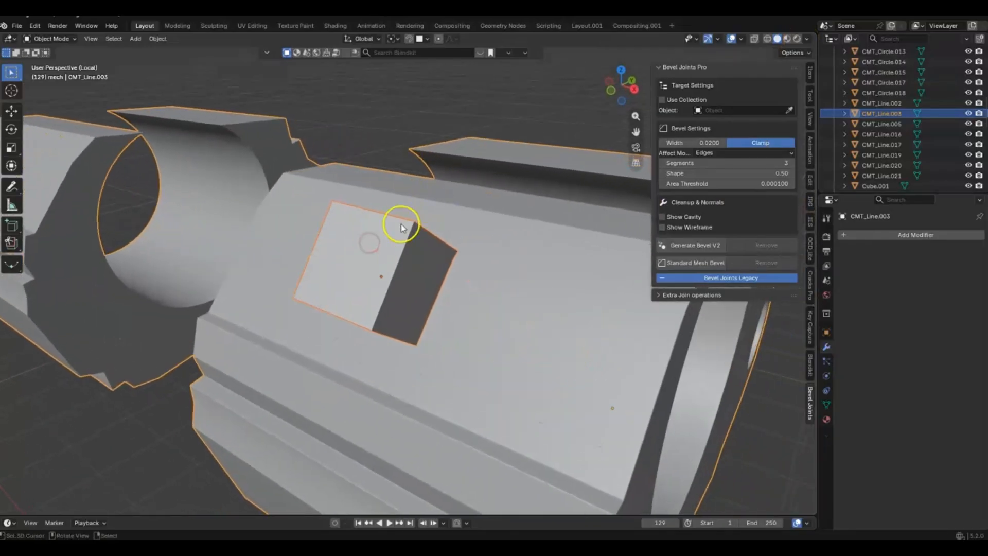
{"action": "left_click", "coordinate": [361, 227]}
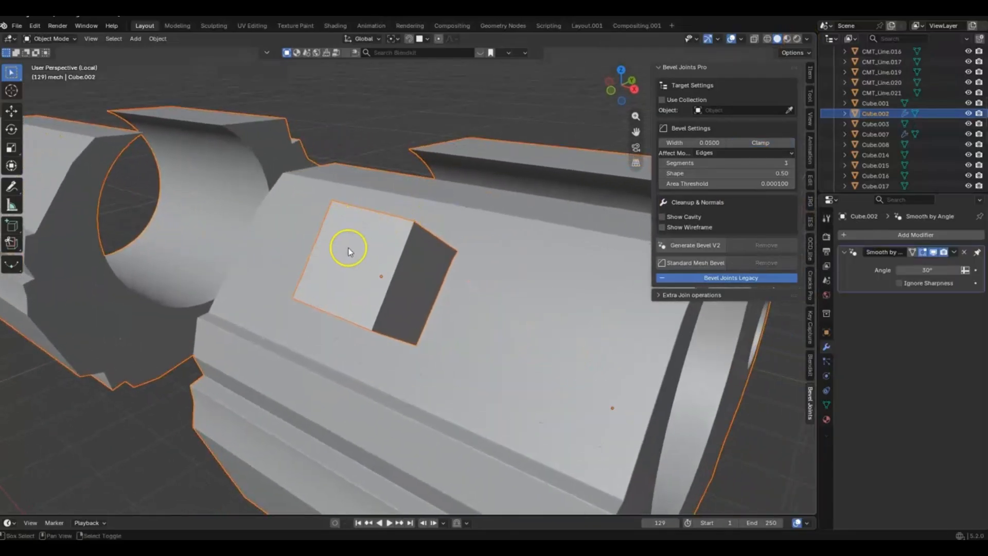
{"action": "middle_click_drag", "start_coordinate": [366, 248], "coordinate": [333, 265]}
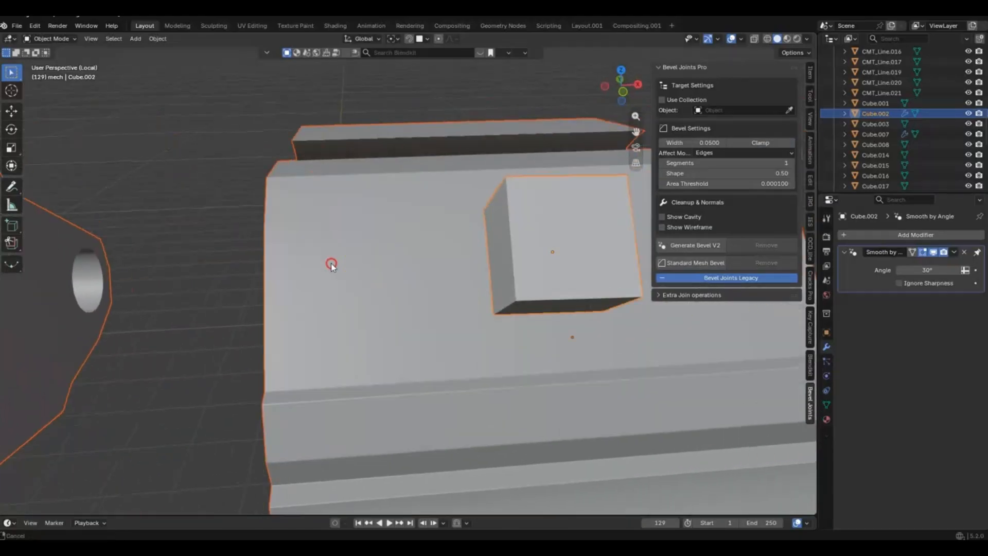
{"action": "scroll", "coordinate": [472, 191], "scroll_direction": "down", "scroll_amount": 4}
{"action": "scroll", "coordinate": [472, 192], "scroll_direction": "down", "scroll_amount": 4}
{"action": "middle_click_drag", "start_coordinate": [556, 199], "coordinate": [585, 208]}
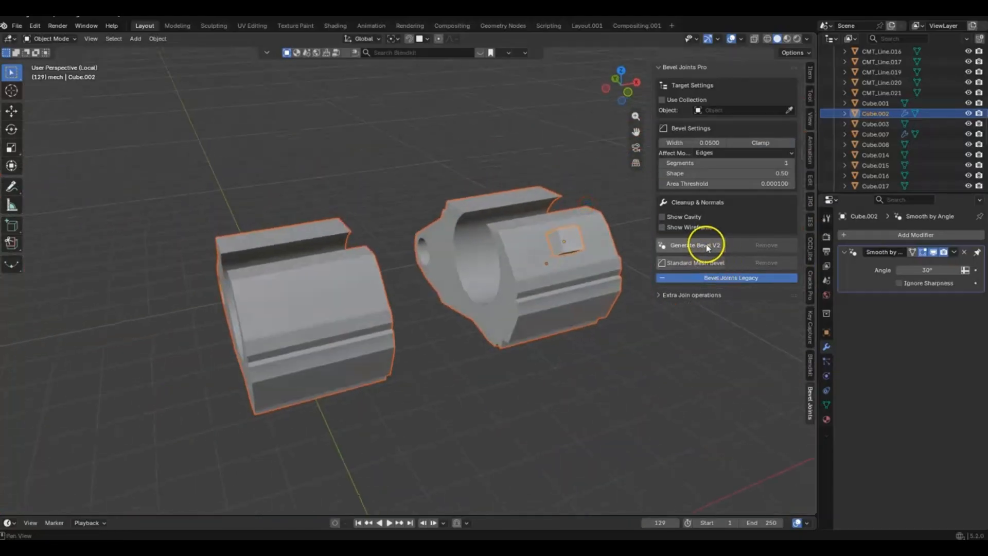
{"action": "left_click", "coordinate": [696, 245]}
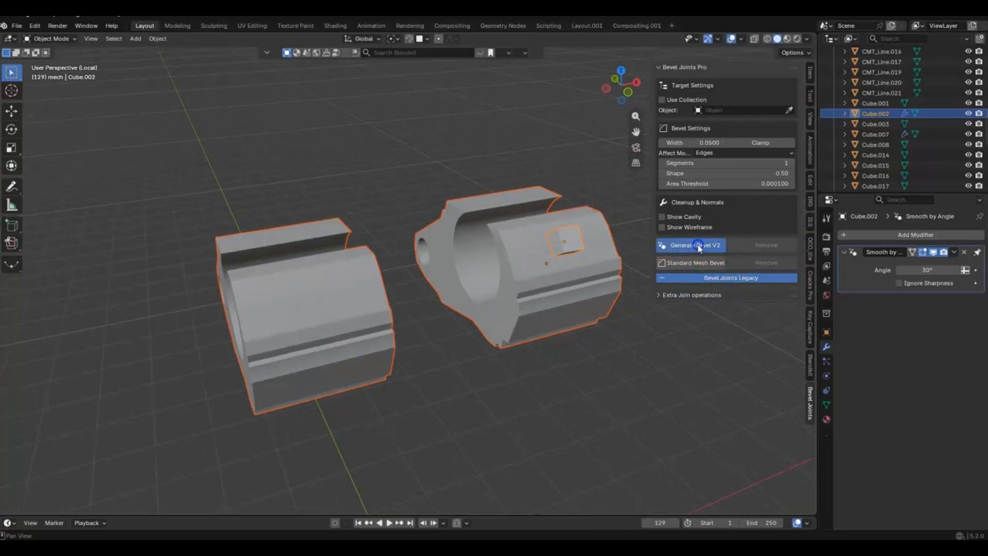
Rotate the block slightly at the beveled joint
{"action": "scroll", "coordinate": [612, 237], "scroll_direction": "up", "scroll_amount": 4}
{"action": "middle_click_drag", "start_coordinate": [612, 238], "coordinate": [406, 261], "text": "shift"}
{"action": "scroll", "coordinate": [486, 250], "scroll_direction": "up", "scroll_amount": 4}
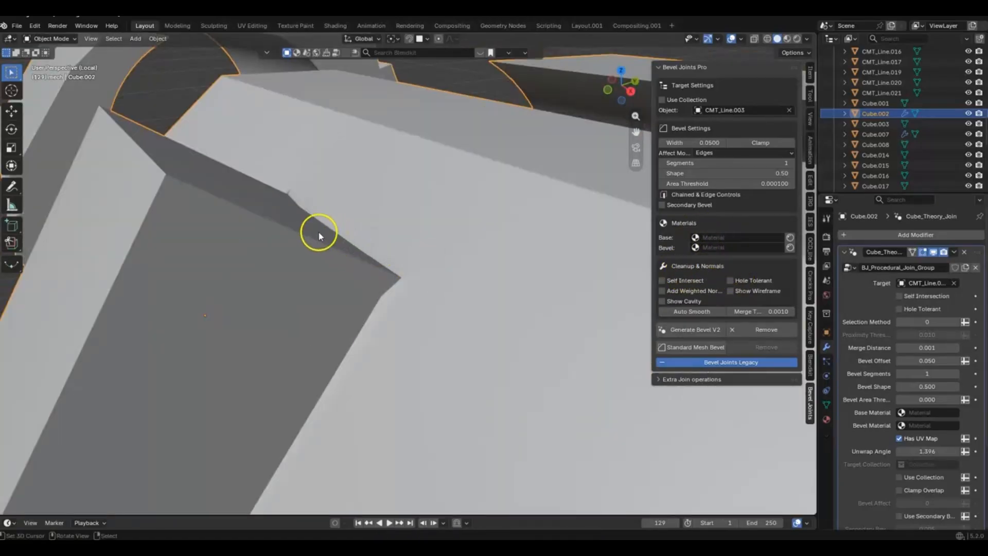
{"action": "key", "text": "r"}
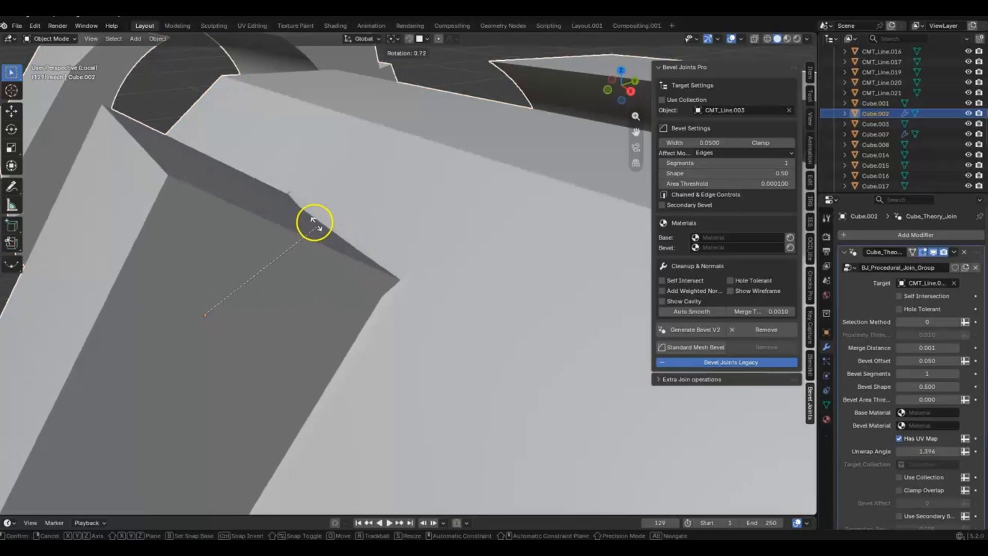
{"action": "left_click", "coordinate": [320, 220]}
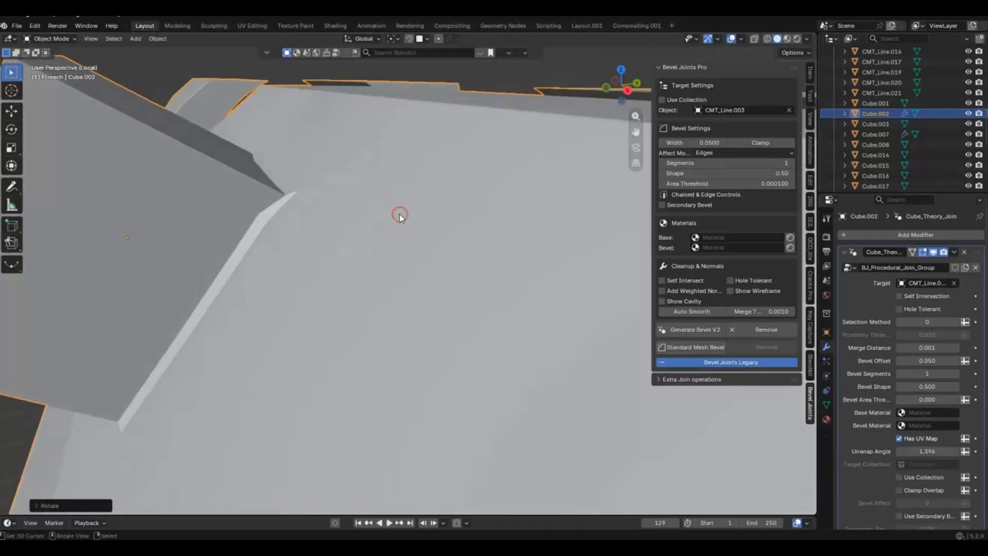
Enable the secondary bevel on the joint
{"action": "left_click", "coordinate": [504, 243]}
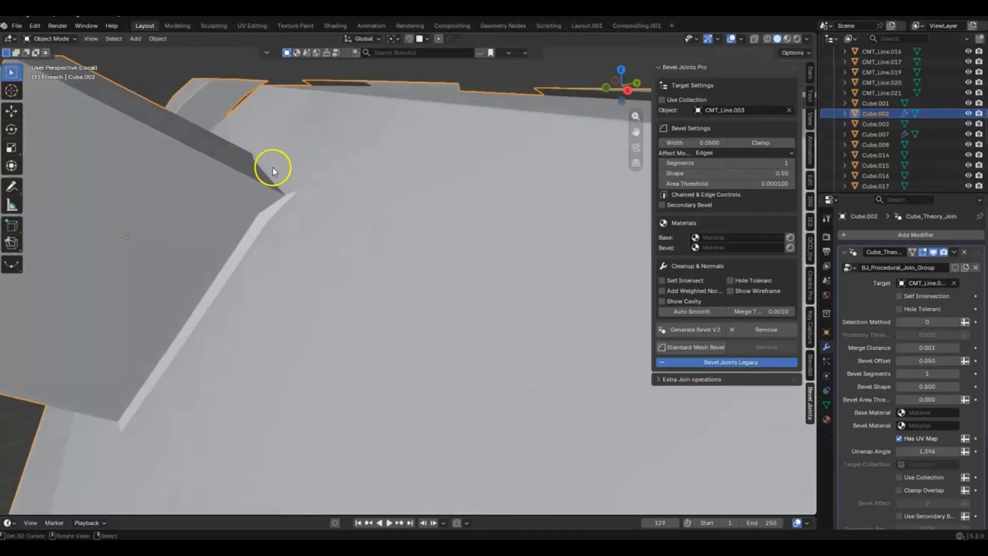
{"action": "mouse_move", "coordinate": [287, 217]}
{"action": "middle_mouse_down"}
{"action": "mouse_move", "coordinate": [317, 196]}
{"action": "mouse_move", "coordinate": [289, 229]}
{"action": "middle_mouse_up"}
{"action": "mouse_move", "coordinate": [356, 249]}
{"action": "middle_mouse_down"}
{"action": "mouse_move", "coordinate": [343, 243]}
{"action": "mouse_move", "coordinate": [411, 248]}
{"action": "middle_mouse_up"}
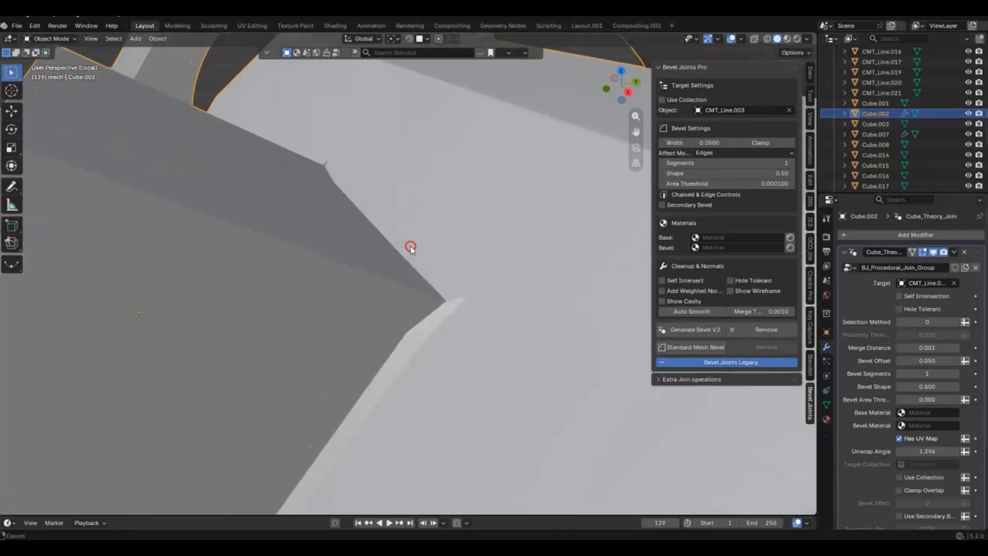
{"action": "left_click", "coordinate": [662, 205]}
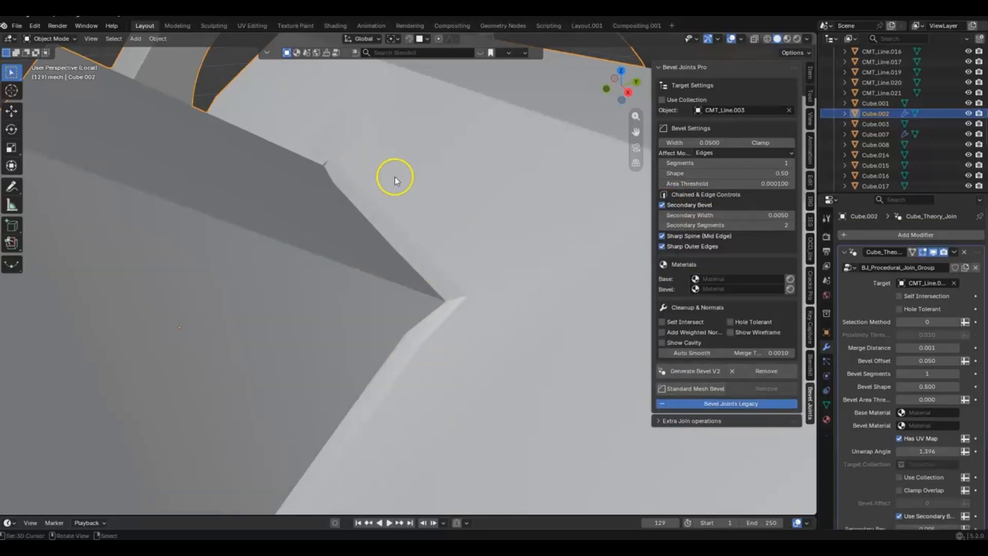
{"action": "middle_click_drag", "start_coordinate": [417, 227], "coordinate": [335, 246]}
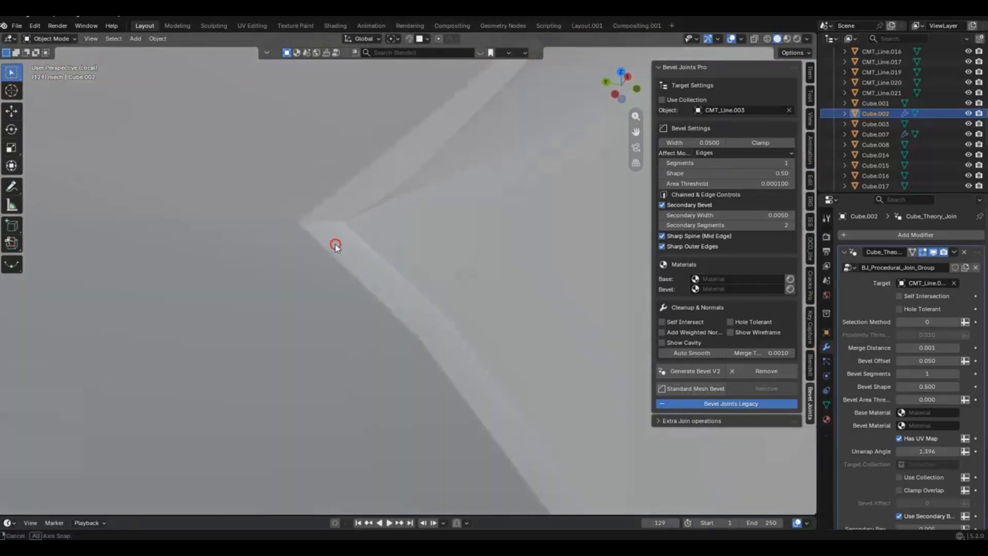
Set the joint's main bevel to 6 segments and a width of 0.012 with clamping enabled
{"action": "left_click_drag", "start_coordinate": [721, 163], "coordinate": [726, 166]}
{"action": "mouse_move", "coordinate": [388, 175]}
{"action": "middle_mouse_down"}
{"action": "mouse_move", "coordinate": [481, 205]}
{"action": "mouse_move", "coordinate": [503, 196]}
{"action": "mouse_move", "coordinate": [394, 167]}
{"action": "middle_mouse_up"}
{"action": "scroll", "coordinate": [438, 253], "scroll_direction": "up", "scroll_amount": 2}
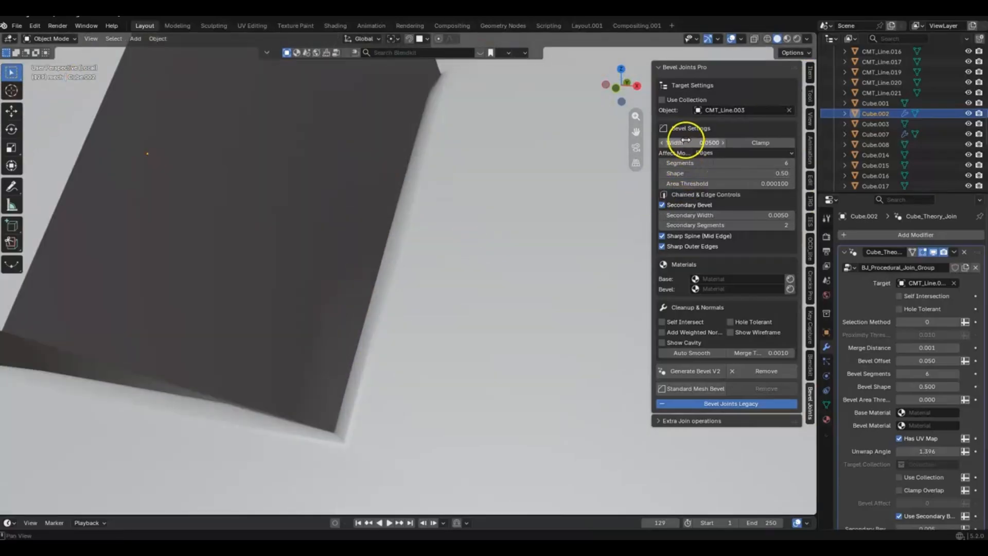
{"action": "left_click", "coordinate": [761, 142]}
{"action": "middle_click_drag", "start_coordinate": [547, 192], "coordinate": [497, 254]}
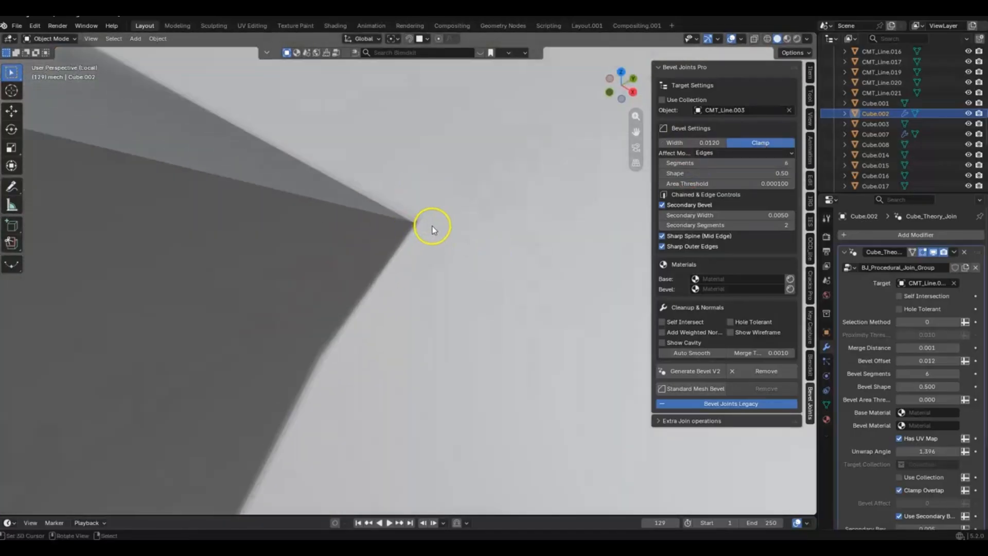
Turn off clamping for the joint's main bevel and display the model in wireframe around the block
{"action": "left_click", "coordinate": [764, 143]}
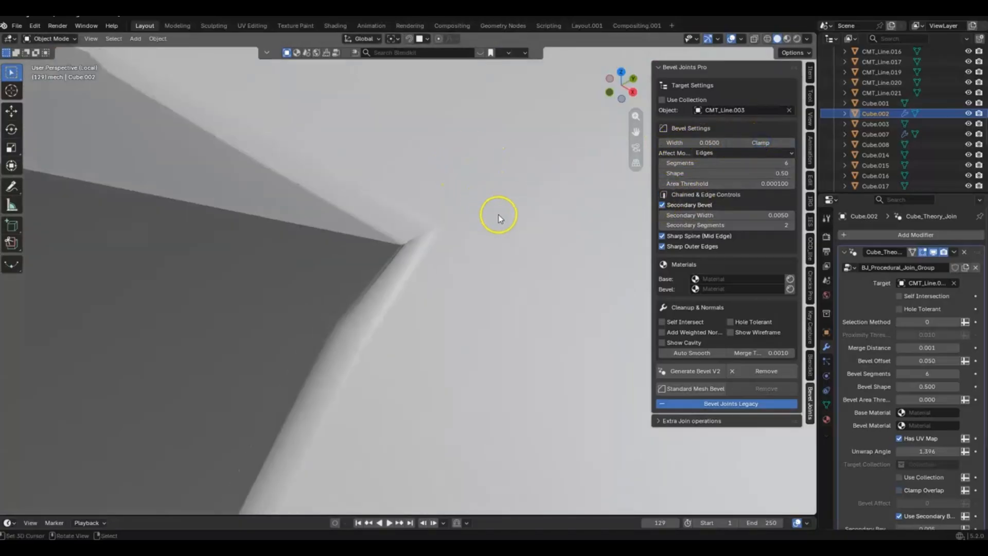
{"action": "key", "text": "shift+z"}
{"action": "middle_click_drag", "start_coordinate": [441, 228], "coordinate": [442, 206]}
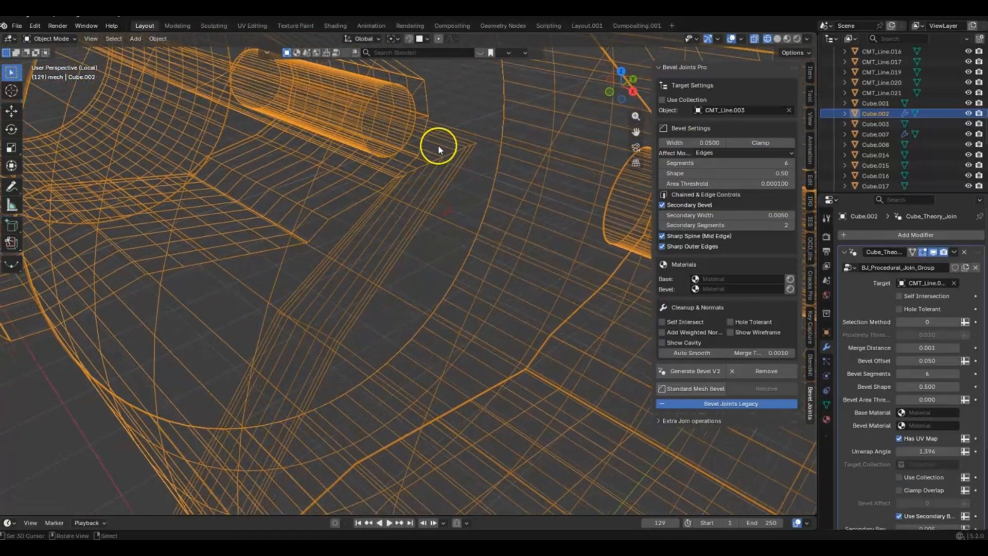
{"action": "middle_click_drag", "start_coordinate": [394, 176], "coordinate": [309, 283]}
{"action": "middle_click_drag", "start_coordinate": [428, 218], "coordinate": [276, 183]}
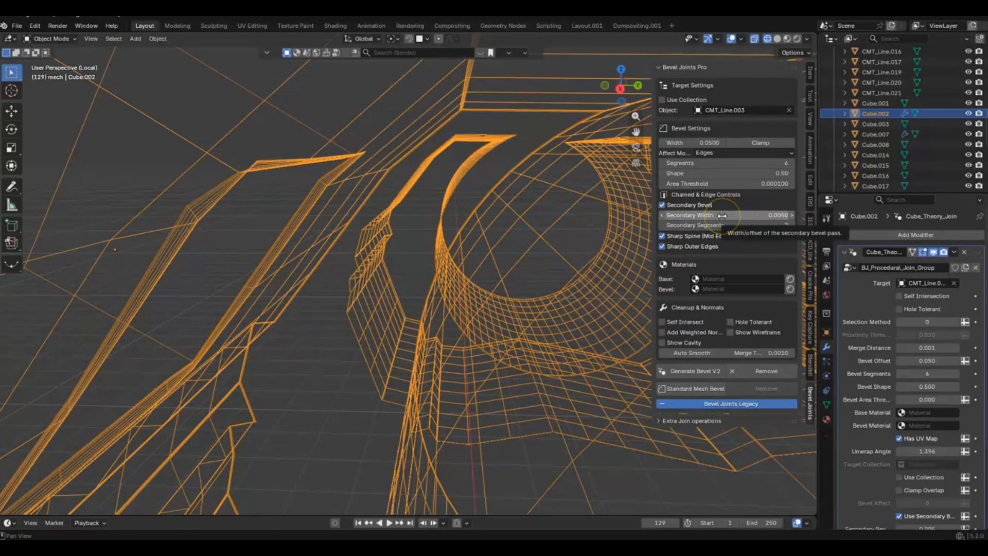
Try adjusting the secondary bevel's width and raising its segments to 18
{"action": "left_click_drag", "start_coordinate": [747, 216], "coordinate": [772, 217]}
{"action": "right_click", "coordinate": [747, 217]}
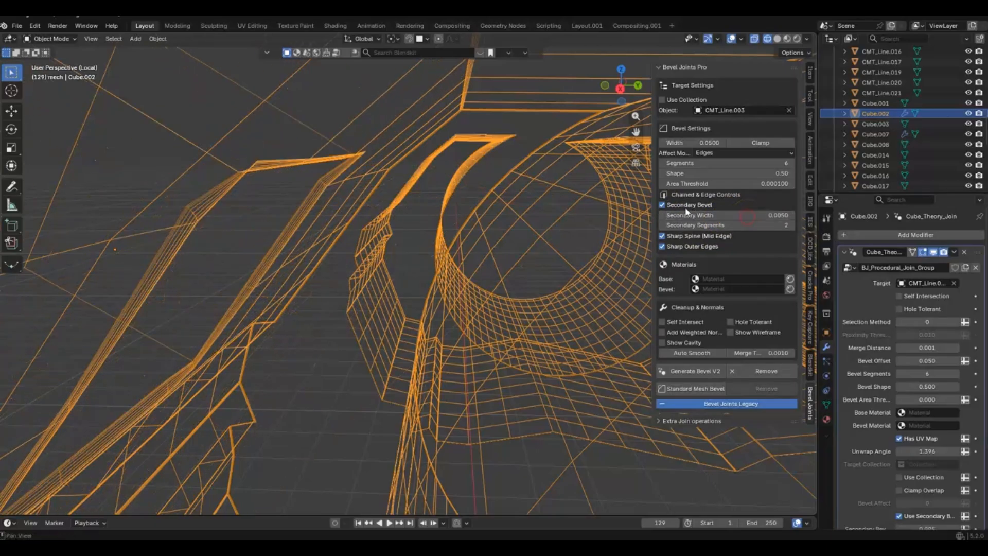
{"action": "middle_click_drag", "start_coordinate": [298, 165], "coordinate": [339, 265]}
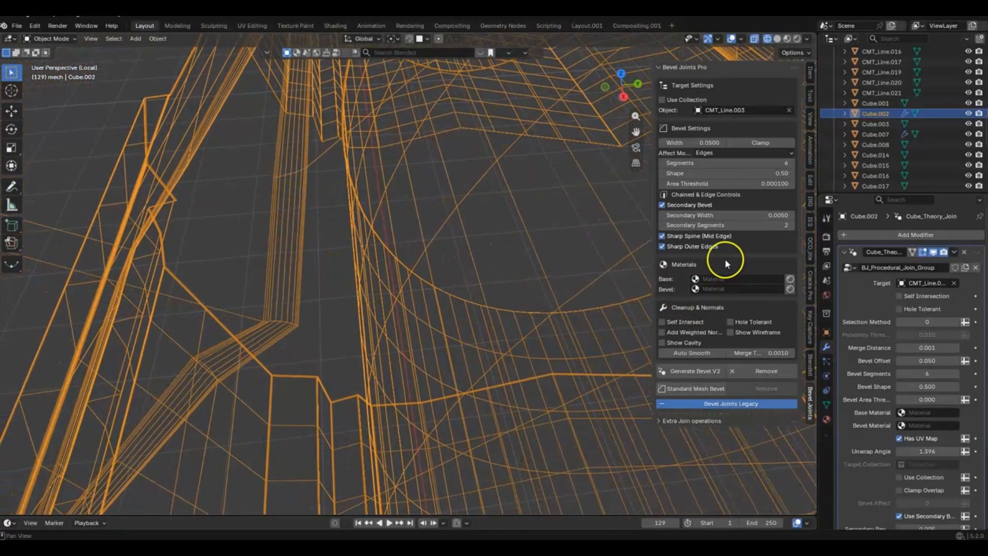
{"action": "mouse_move", "coordinate": [714, 225]}
{"action": "left_mouse_down"}
{"action": "mouse_move", "coordinate": [695, 226]}
{"action": "mouse_move", "coordinate": [713, 226]}
{"action": "left_mouse_up"}
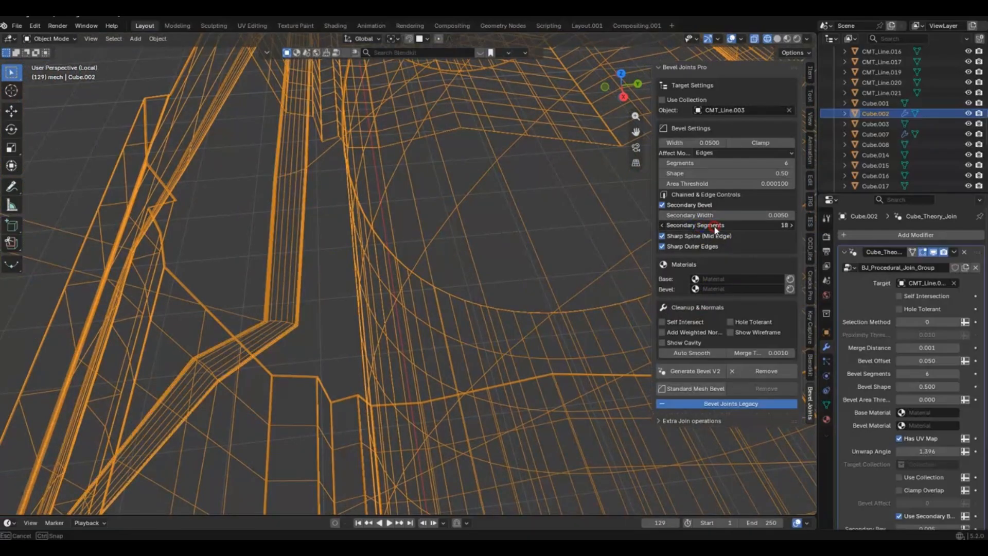
Reduce both the main bevel and the secondary bevel to 1 segment
{"action": "left_click", "coordinate": [749, 163]}
{"action": "key", "text": "Return"}
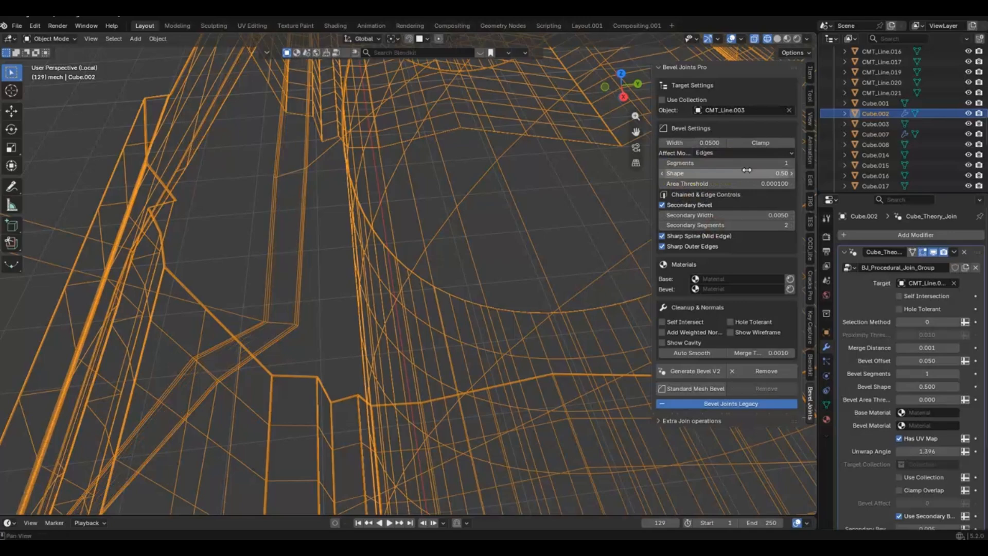
{"action": "scroll", "coordinate": [313, 276], "scroll_direction": "up", "scroll_amount": 1}
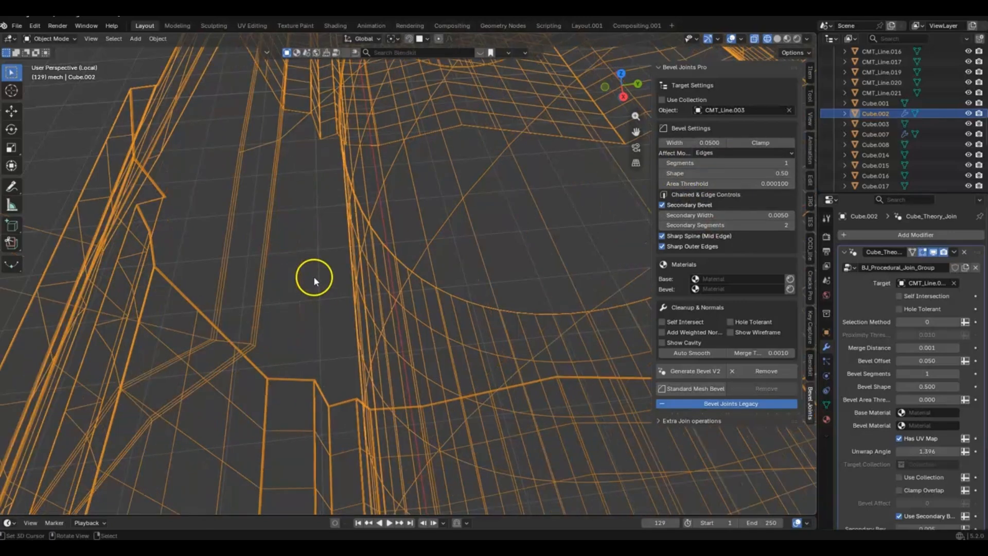
{"action": "middle_click_drag", "start_coordinate": [305, 277], "coordinate": [284, 236], "text": "shift"}
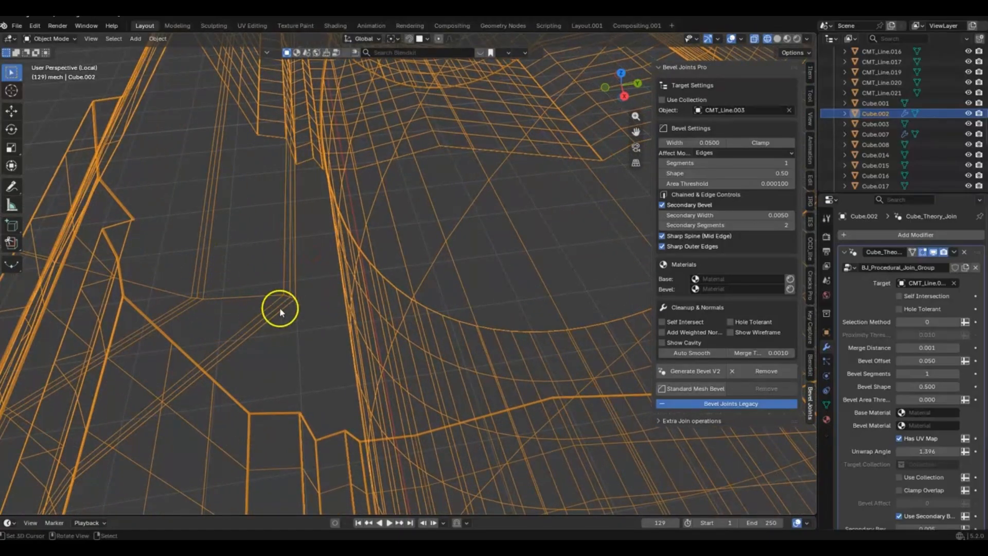
{"action": "left_click", "coordinate": [662, 225]}
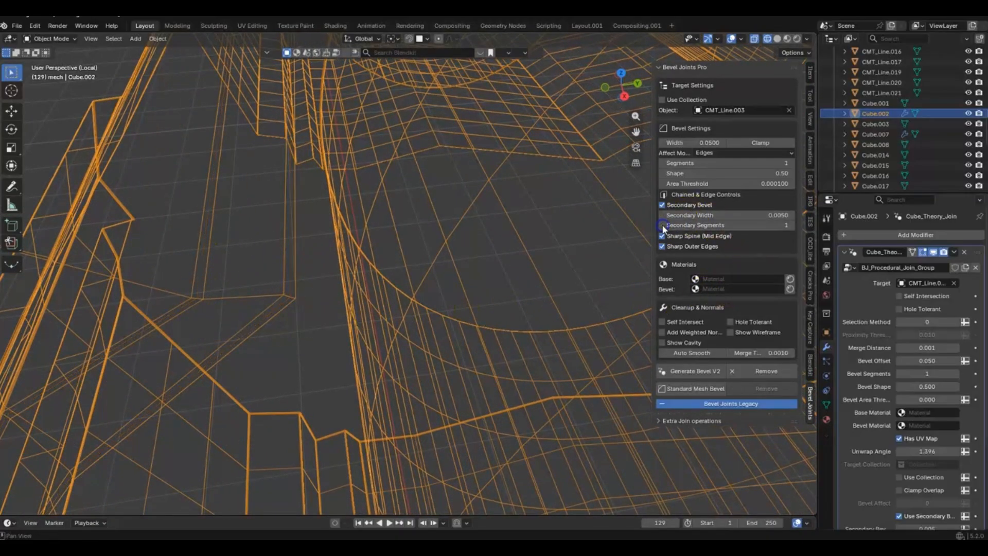
Return to solid shading and set the secondary bevel to 8 segments
{"action": "key", "text": "z"}
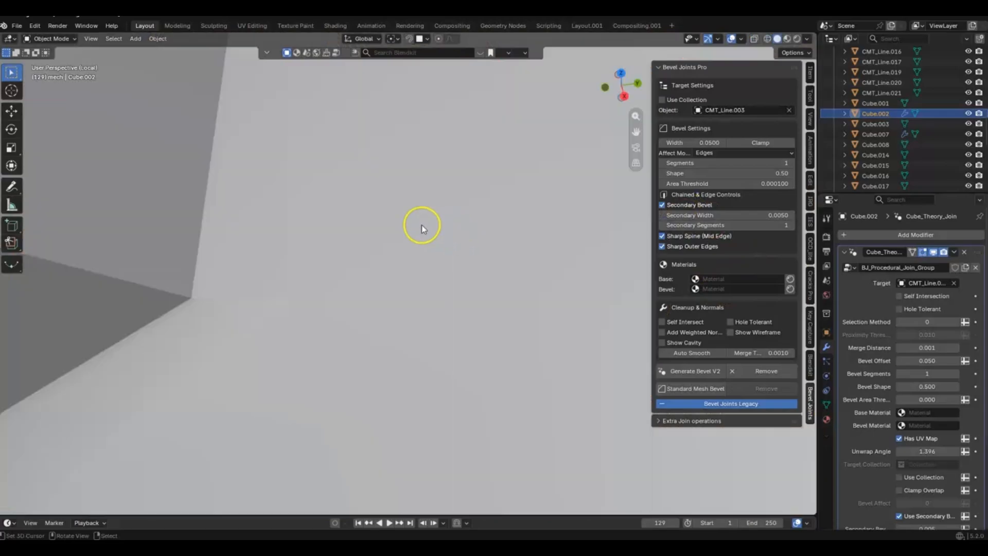
{"action": "middle_click_drag", "start_coordinate": [265, 226], "coordinate": [354, 243], "text": "shift"}
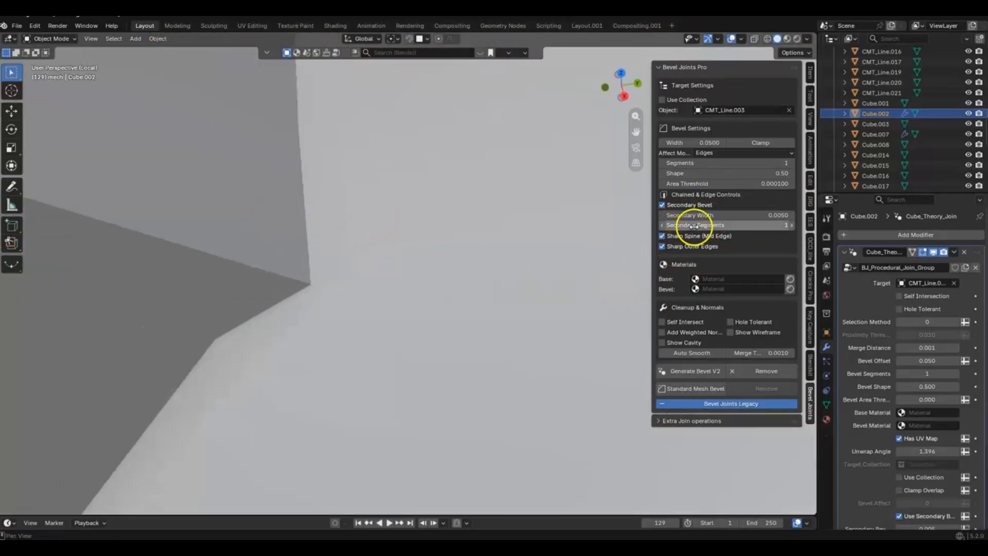
{"action": "left_click_drag", "start_coordinate": [690, 225], "coordinate": [699, 222]}
{"action": "middle_click_drag", "start_coordinate": [463, 188], "coordinate": [420, 225]}
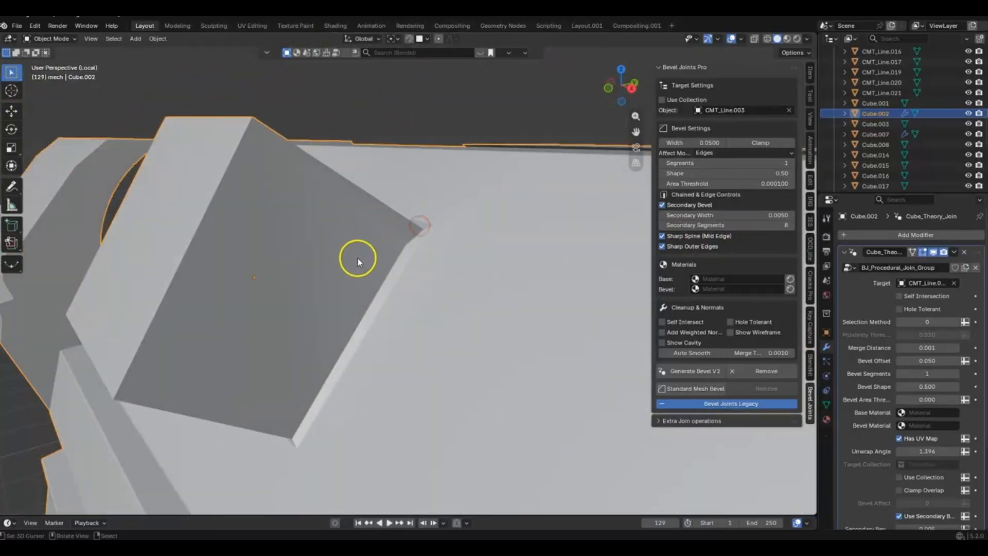
Display the model in wireframe and move the small block to a different spot on the larger part
{"action": "key", "text": "z"}
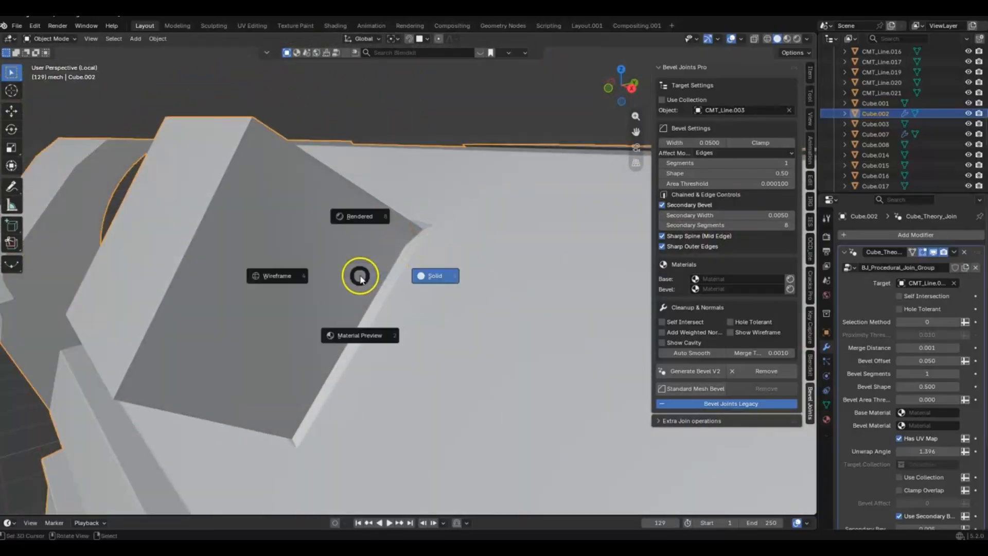
{"action": "left_click", "coordinate": [297, 276]}
{"action": "mouse_move", "coordinate": [297, 276]}
{"action": "middle_mouse_down"}
{"action": "mouse_move", "coordinate": [423, 239]}
{"action": "mouse_move", "coordinate": [303, 184]}
{"action": "middle_mouse_up"}
{"action": "scroll", "coordinate": [304, 183], "scroll_direction": "up", "scroll_amount": 1}
{"action": "key", "text": "g"}
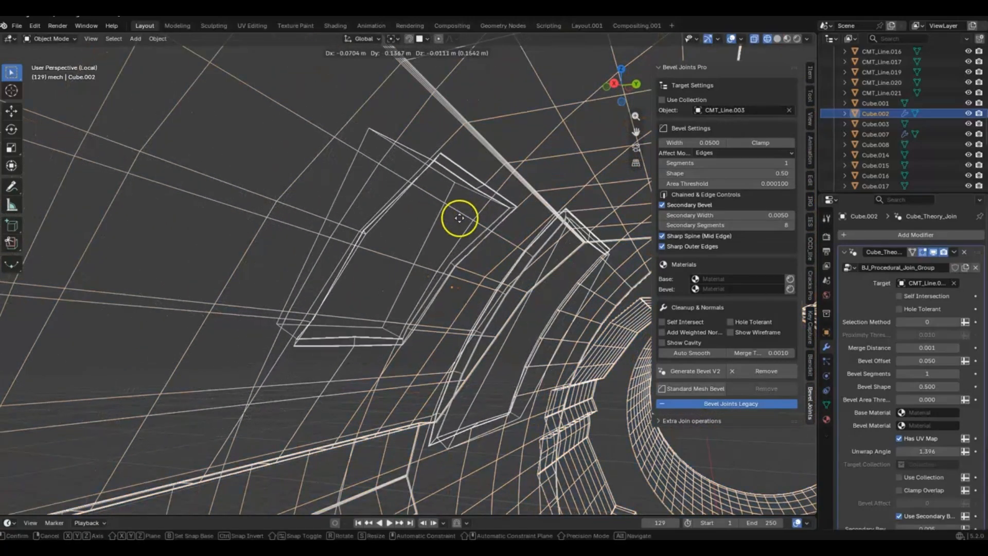
{"action": "left_click", "coordinate": [507, 243]}
Switch back to solid shading and examine the beveled joint around the moved block from inside and outside
{"action": "key", "text": "shift+z"}
{"action": "middle_click_drag", "start_coordinate": [529, 258], "coordinate": [498, 252]}
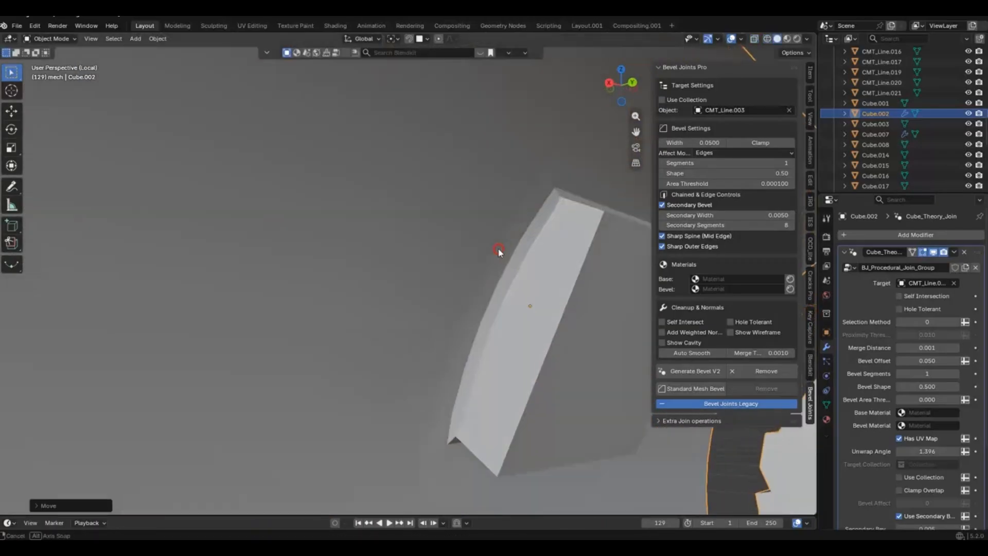
{"action": "middle_click_drag", "start_coordinate": [510, 295], "coordinate": [573, 277]}
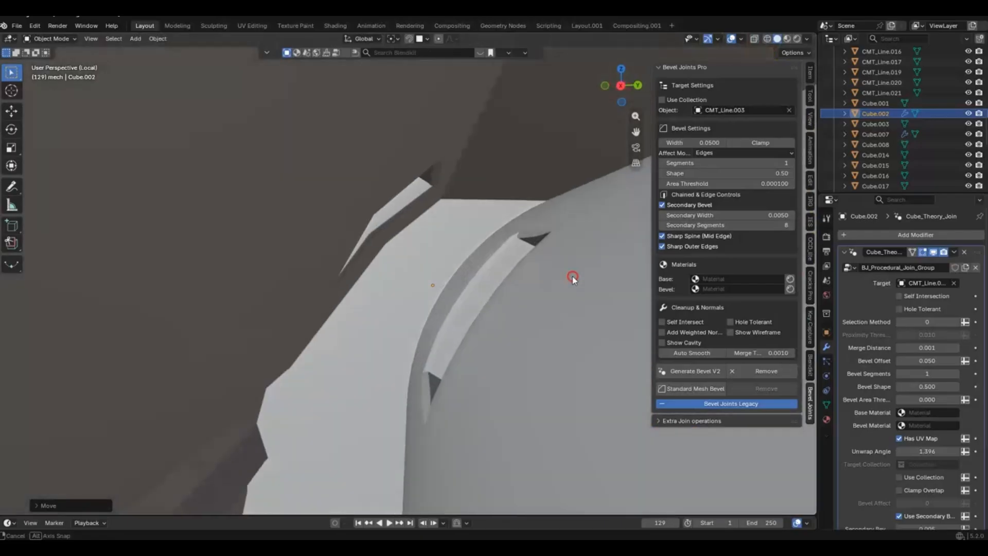
{"action": "scroll", "coordinate": [538, 246], "scroll_direction": "up", "scroll_amount": 3}
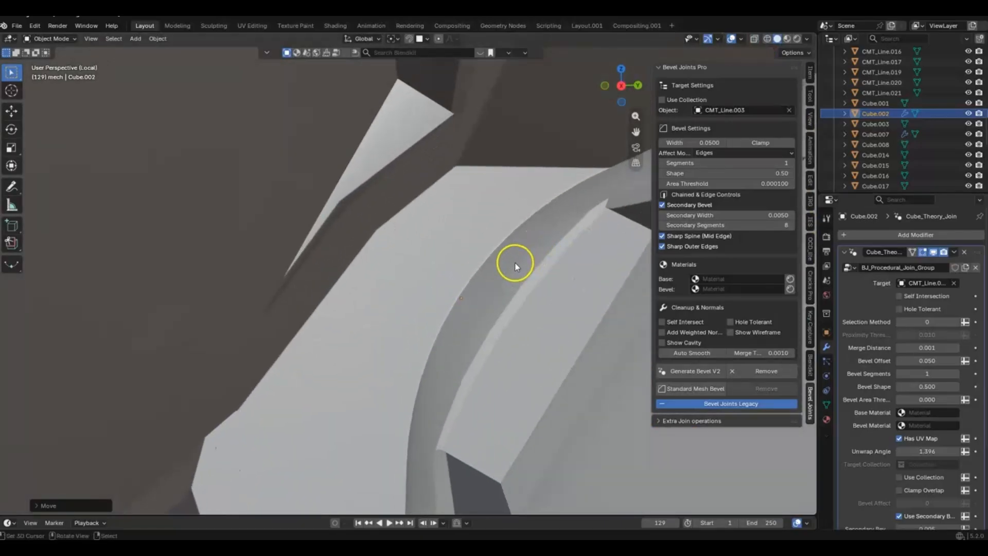
{"action": "middle_click_drag", "start_coordinate": [516, 264], "coordinate": [536, 254]}
{"action": "scroll", "coordinate": [471, 247], "scroll_direction": "down", "scroll_amount": 9}
{"action": "middle_click_drag", "start_coordinate": [472, 247], "coordinate": [597, 279]}
{"action": "scroll", "coordinate": [487, 275], "scroll_direction": "up", "scroll_amount": 1}
{"action": "scroll", "coordinate": [487, 275], "scroll_direction": "up", "scroll_amount": 2}
{"action": "middle_click_drag", "start_coordinate": [487, 278], "coordinate": [422, 313]}
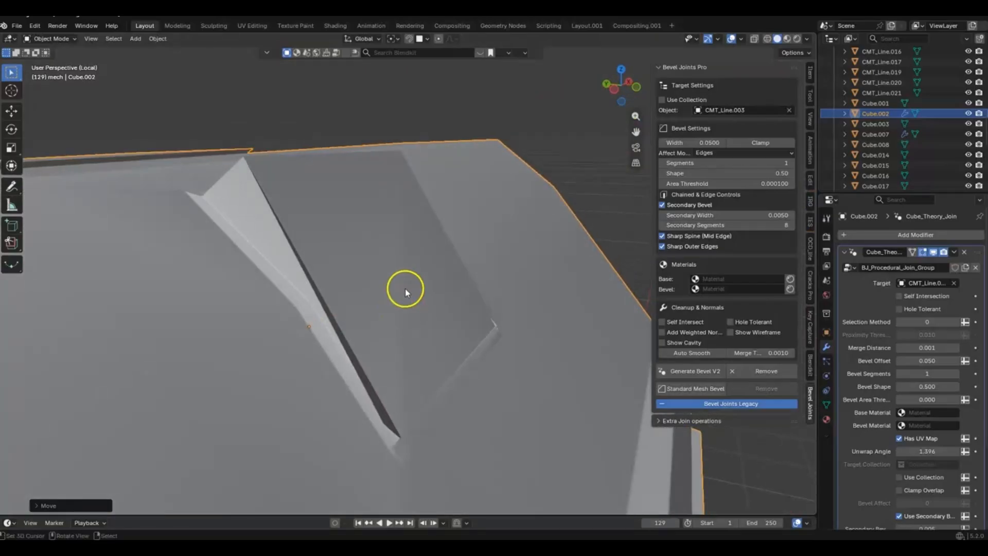
Scale the small block along its local Z axis by about 1.3 so it protrudes further from the larger part
{"action": "key", "text": "s"}
{"action": "key", "text": "z"}
{"action": "key", "text": "z"}
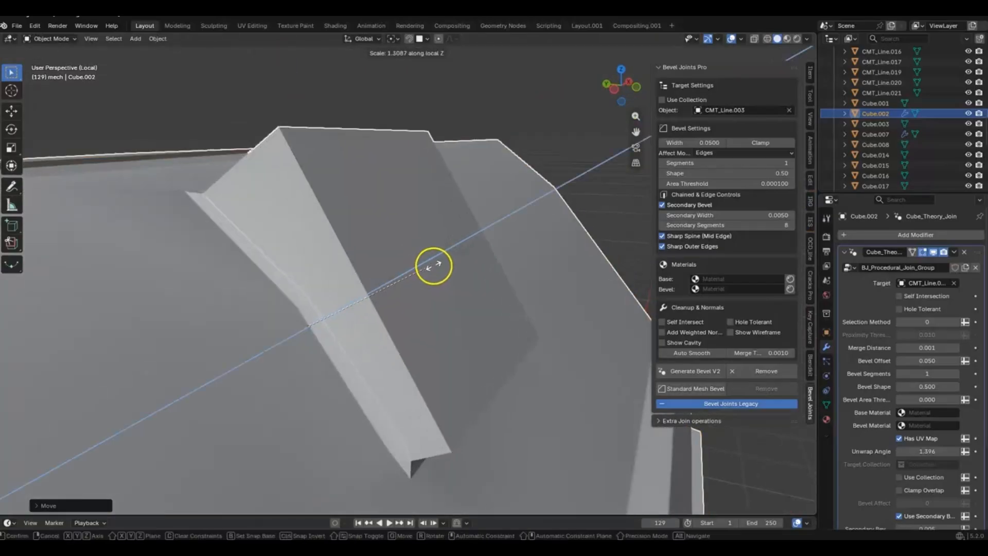
{"action": "left_click", "coordinate": [435, 265]}
Raise the joint's main bevel to 19 segments and turn clamping back on
{"action": "middle_click_drag", "start_coordinate": [435, 266], "coordinate": [657, 222]}
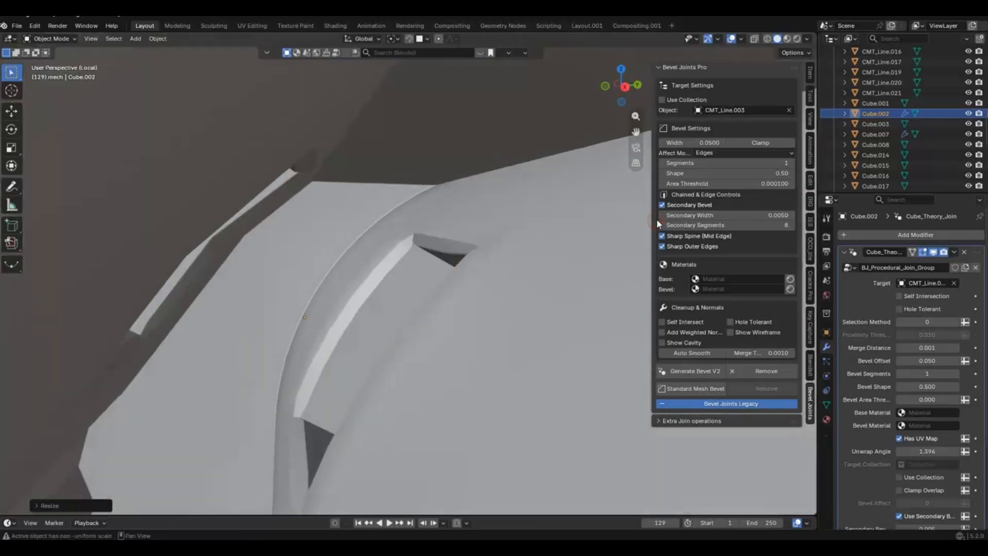
{"action": "scroll", "coordinate": [563, 242], "scroll_direction": "up", "scroll_amount": 4}
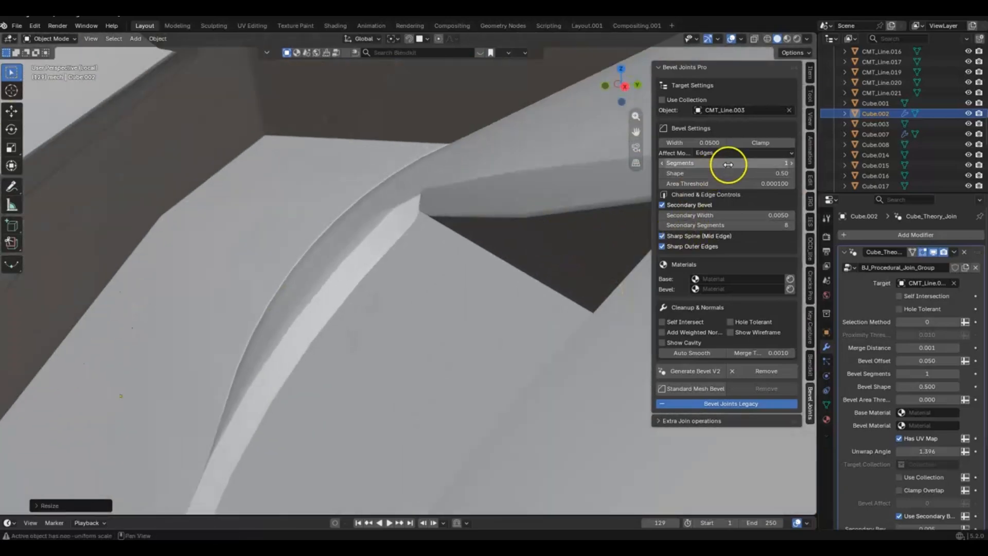
{"action": "left_click_drag", "start_coordinate": [724, 164], "coordinate": [735, 166]}
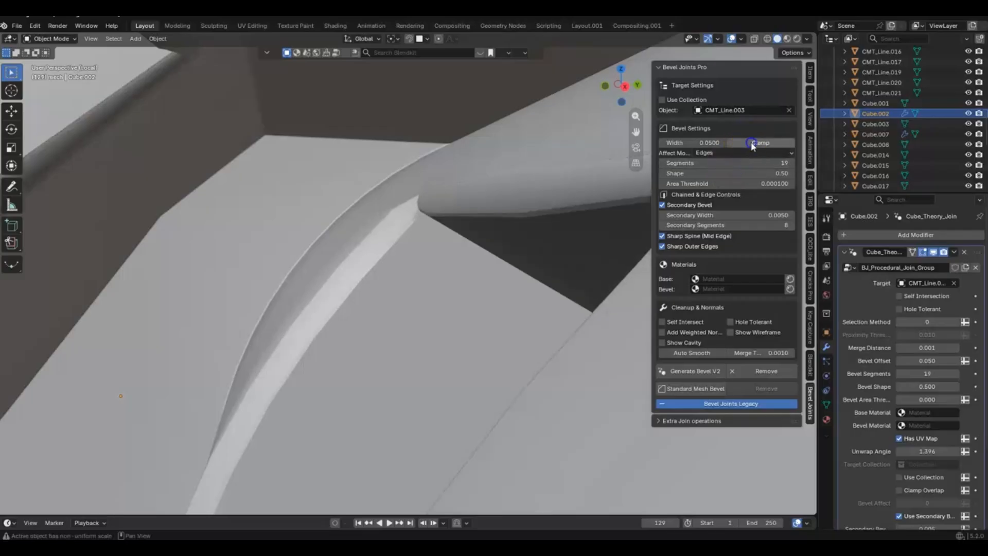
{"action": "left_click", "coordinate": [751, 143]}
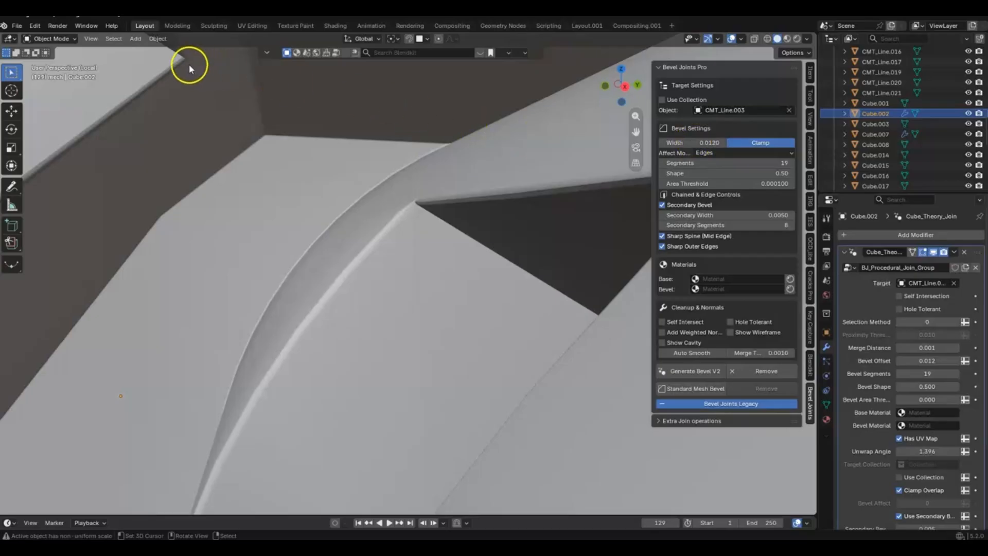
{"action": "scroll", "coordinate": [487, 182], "scroll_direction": "down", "scroll_amount": 2}
{"action": "middle_click_drag", "start_coordinate": [476, 183], "coordinate": [455, 226]}
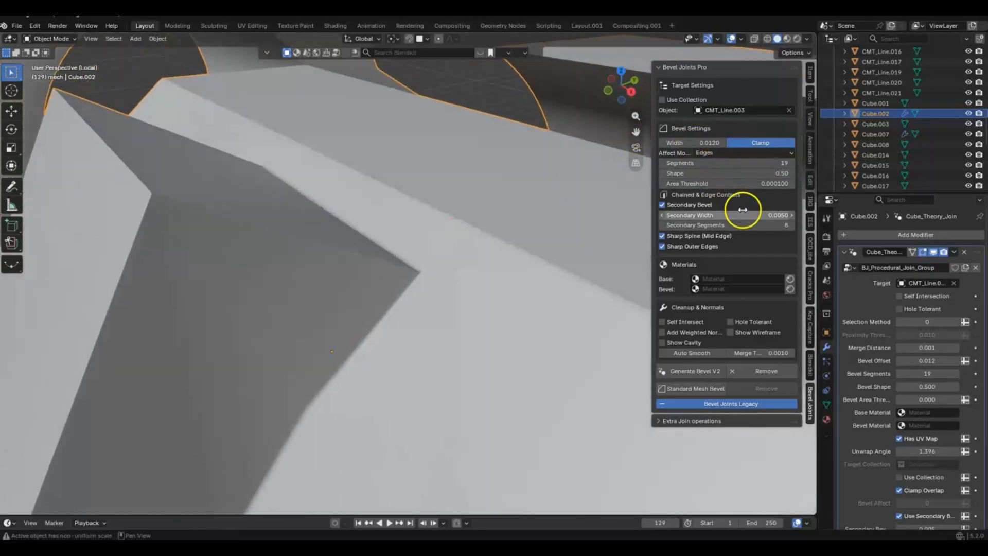
Switch the viewport to Material Preview shading and disable Scene World lighting
{"action": "left_click", "coordinate": [787, 39]}
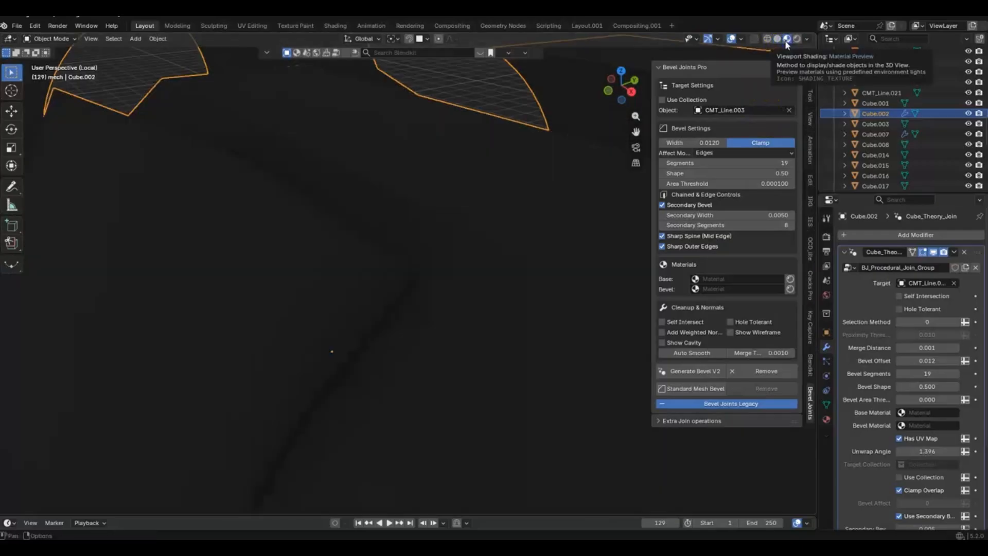
{"action": "middle_click_drag", "start_coordinate": [587, 183], "coordinate": [558, 227]}
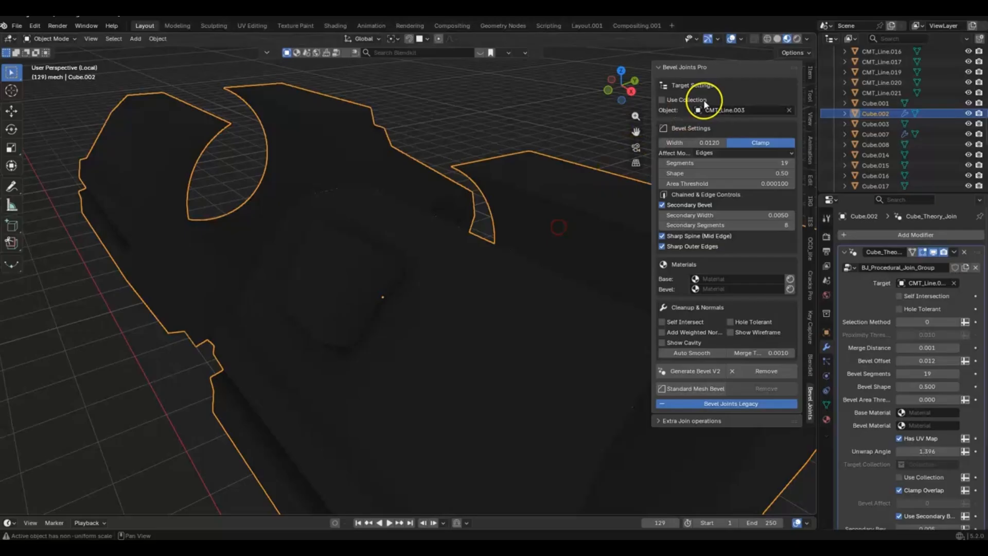
{"action": "left_click", "coordinate": [808, 39]}
{"action": "left_click", "coordinate": [748, 102]}
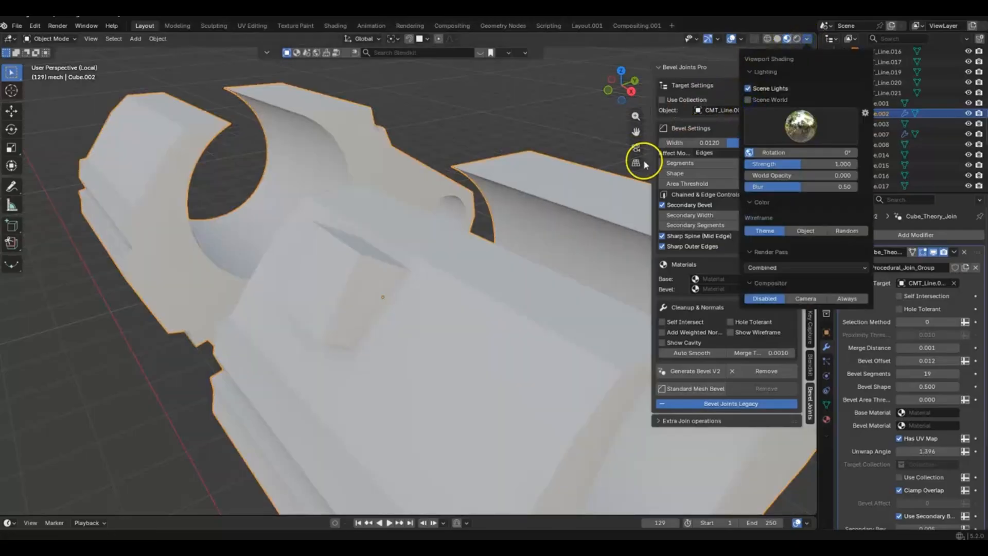
Create and assign a base grid material to the beveled joint
{"action": "scroll", "coordinate": [567, 202], "scroll_direction": "up", "scroll_amount": 2}
{"action": "scroll", "coordinate": [591, 259], "scroll_direction": "up", "scroll_amount": 4}
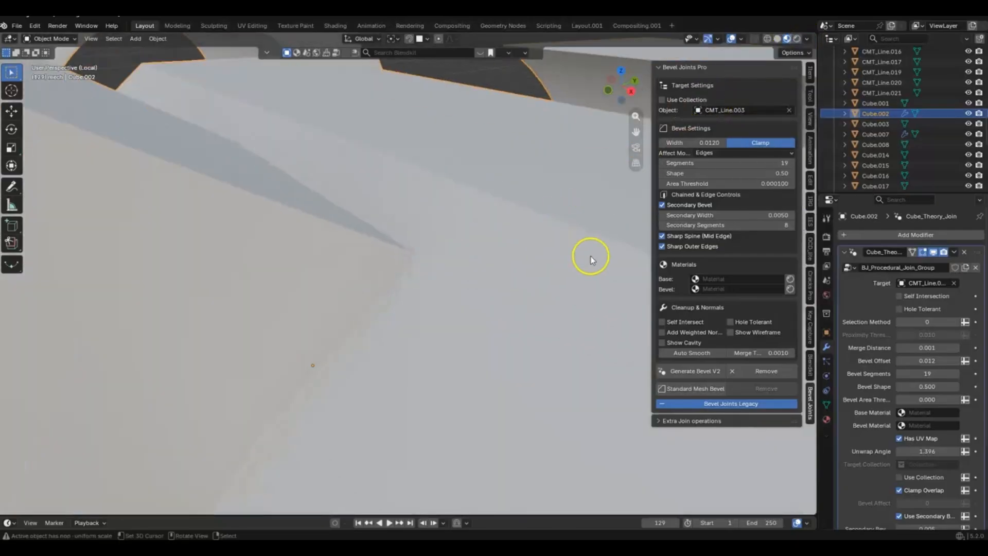
{"action": "left_click", "coordinate": [790, 281]}
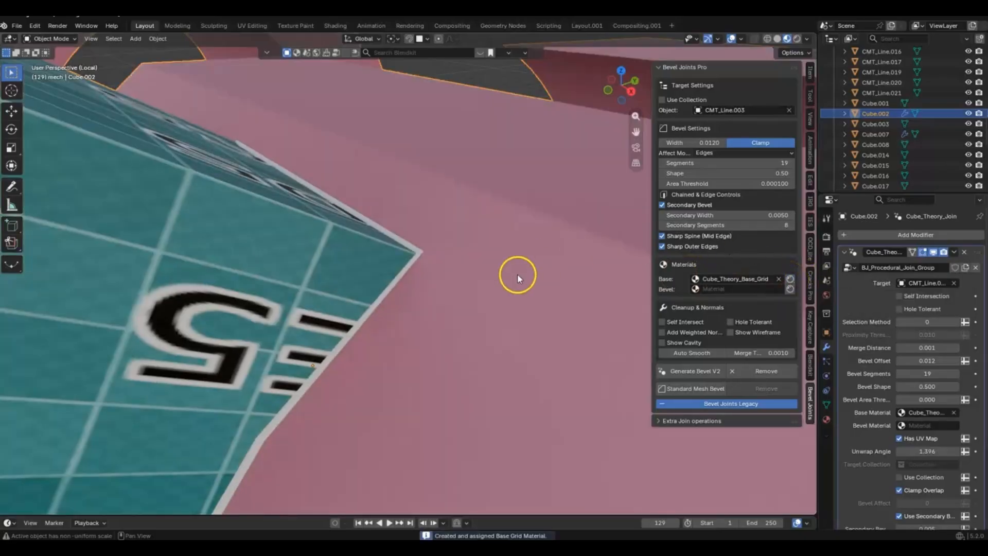
Create and assign a separate grid material to the joint's bevel faces
{"action": "scroll", "coordinate": [340, 257], "scroll_direction": "down", "scroll_amount": 4}
{"action": "middle_click_drag", "start_coordinate": [302, 264], "coordinate": [429, 247]}
{"action": "scroll", "coordinate": [492, 285], "scroll_direction": "up", "scroll_amount": 4}
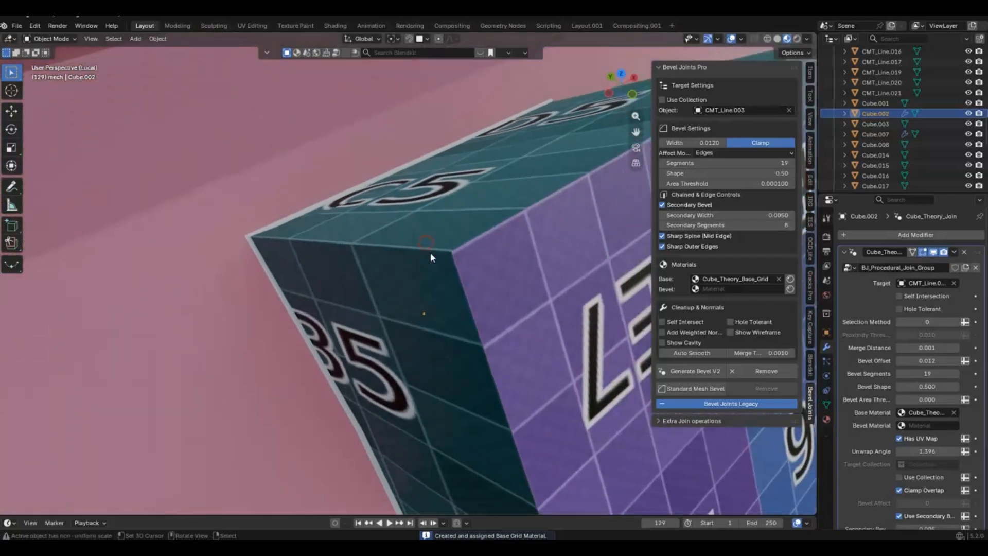
{"action": "left_click", "coordinate": [791, 289]}
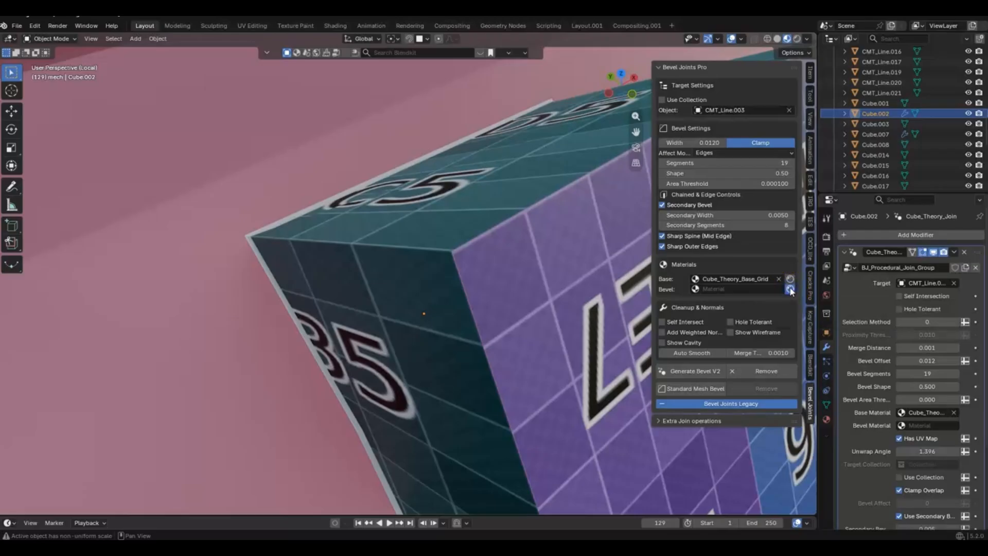
Inspect the grid texture along the bevel, and clear the bevel material from the joint
{"action": "scroll", "coordinate": [502, 189], "scroll_direction": "up", "scroll_amount": 3}
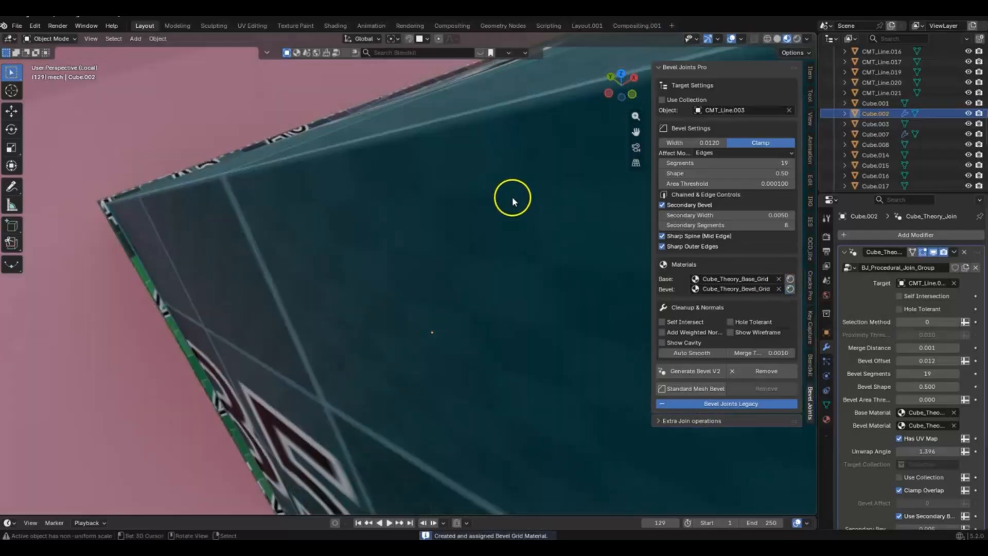
{"action": "scroll", "coordinate": [512, 196], "scroll_direction": "down", "scroll_amount": 3}
{"action": "middle_click_drag", "start_coordinate": [641, 266], "coordinate": [598, 255]}
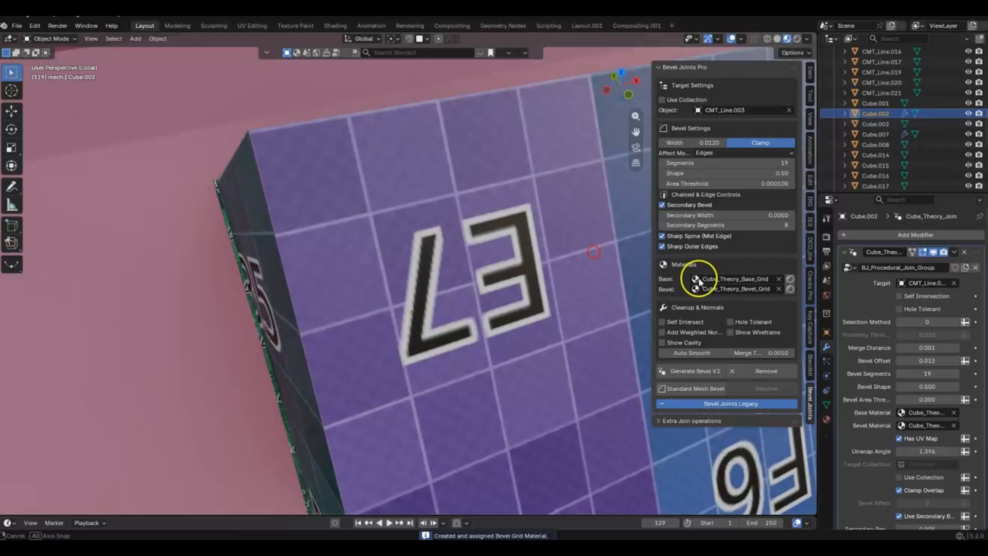
{"action": "left_click", "coordinate": [779, 289]}
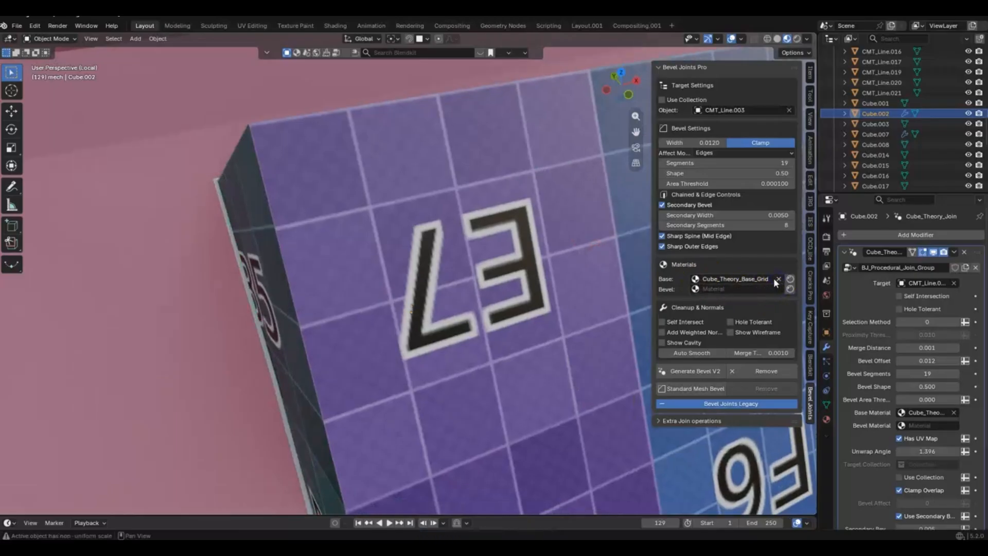
Replace the joint's base material with Anodized and assign Metallic Paint Clean to its bevel faces
{"action": "left_click", "coordinate": [778, 279]}
{"action": "left_click", "coordinate": [770, 278]}
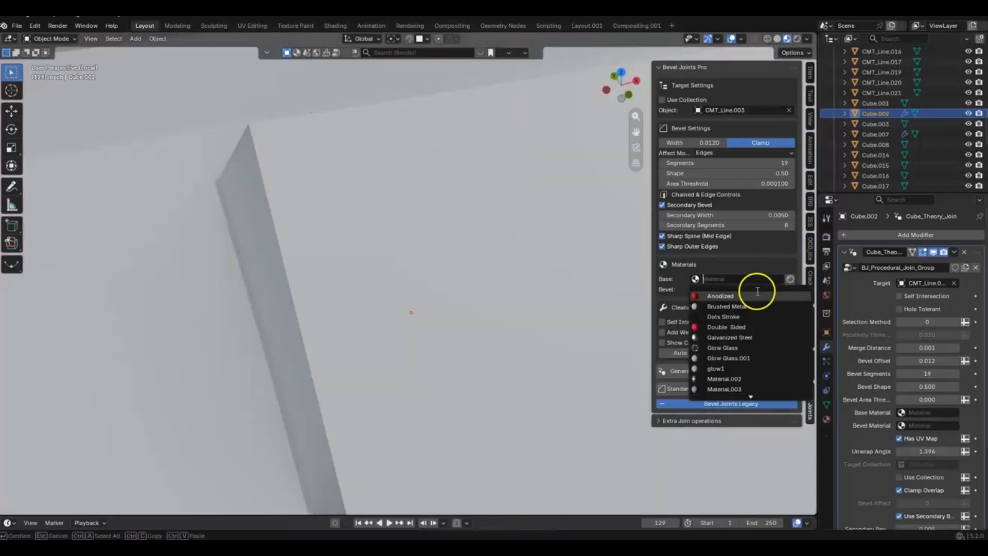
{"action": "left_click", "coordinate": [755, 299]}
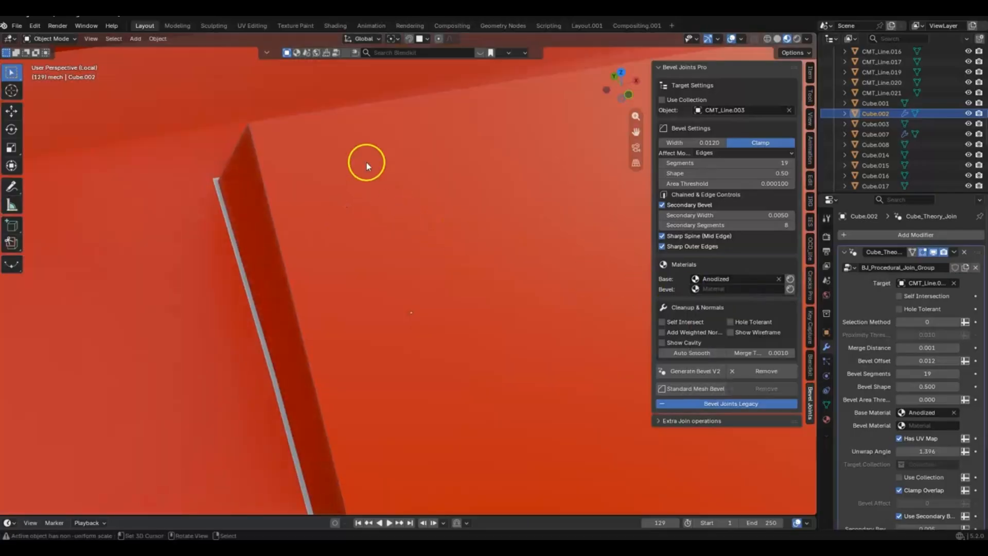
{"action": "left_click", "coordinate": [791, 289]}
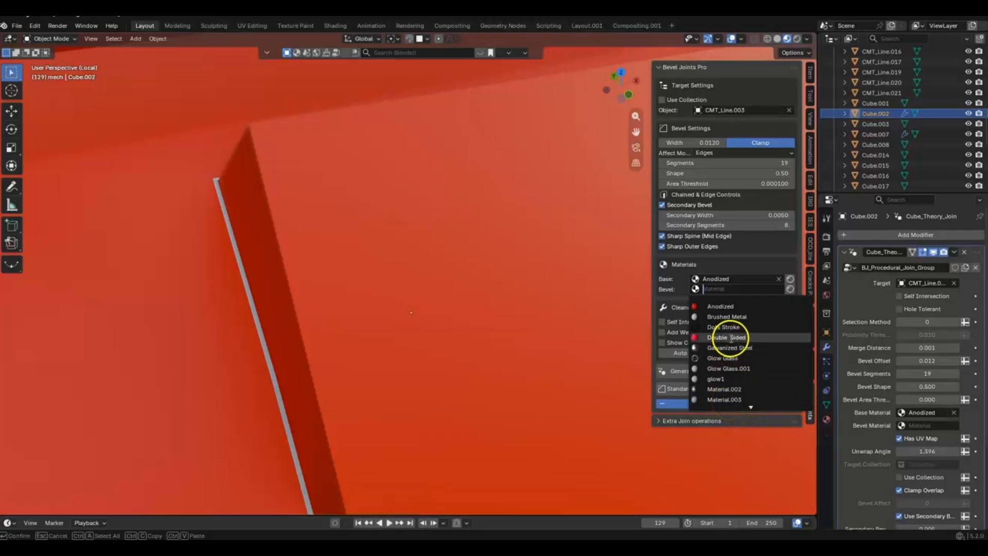
{"action": "scroll", "coordinate": [733, 345], "scroll_direction": "down", "scroll_amount": 5}
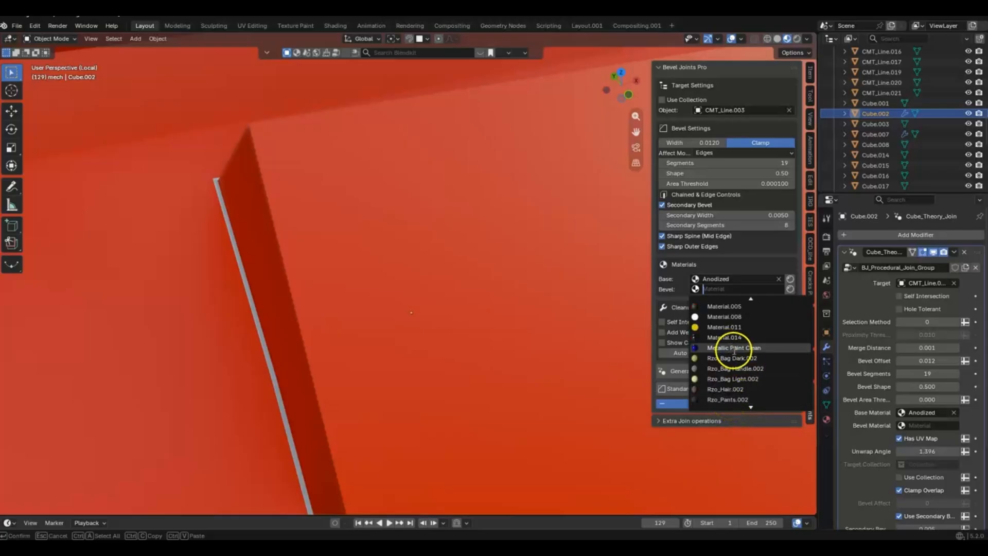
{"action": "left_click", "coordinate": [734, 348]}
{"action": "mouse_move", "coordinate": [449, 222]}
{"action": "middle_mouse_down"}
{"action": "mouse_move", "coordinate": [490, 231]}
{"action": "mouse_move", "coordinate": [503, 221]}
{"action": "mouse_move", "coordinate": [399, 203]}
{"action": "middle_mouse_up"}
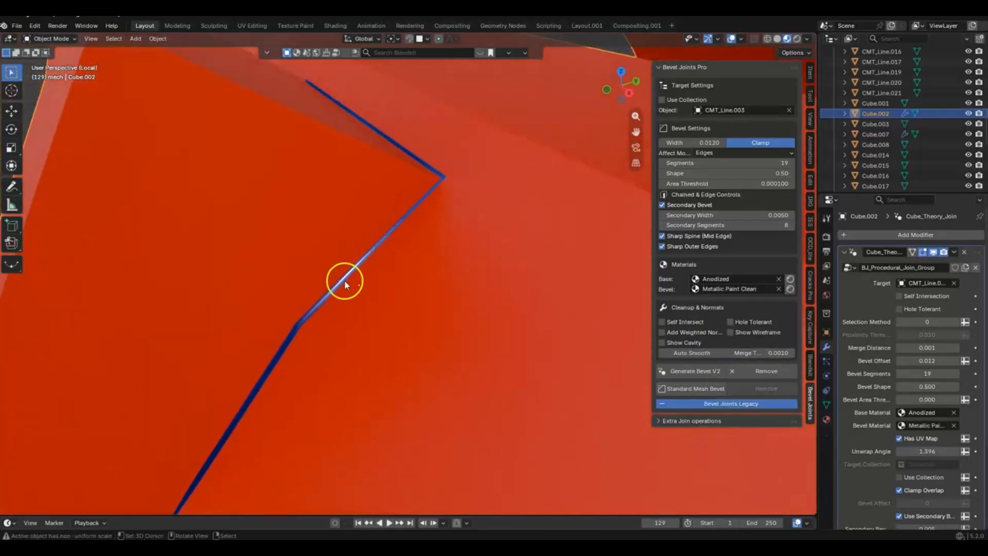
Move the small block to another spot on the mech body part
{"action": "scroll", "coordinate": [348, 228], "scroll_direction": "down", "scroll_amount": 3}
{"action": "scroll", "coordinate": [347, 230], "scroll_direction": "down", "scroll_amount": 2}
{"action": "key", "text": "g"}
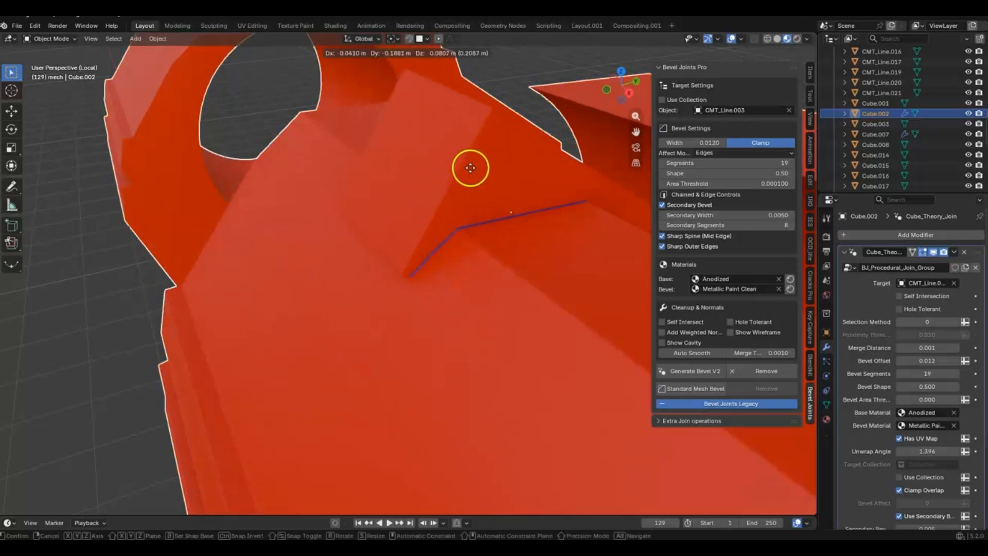
{"action": "left_click", "coordinate": [499, 170]}
Try weighted normals on the joint around the block's corner, and turn them off again
{"action": "middle_click_drag", "start_coordinate": [500, 170], "coordinate": [360, 354]}
{"action": "scroll", "coordinate": [447, 199], "scroll_direction": "up", "scroll_amount": 2}
{"action": "scroll", "coordinate": [341, 175], "scroll_direction": "up", "scroll_amount": 2}
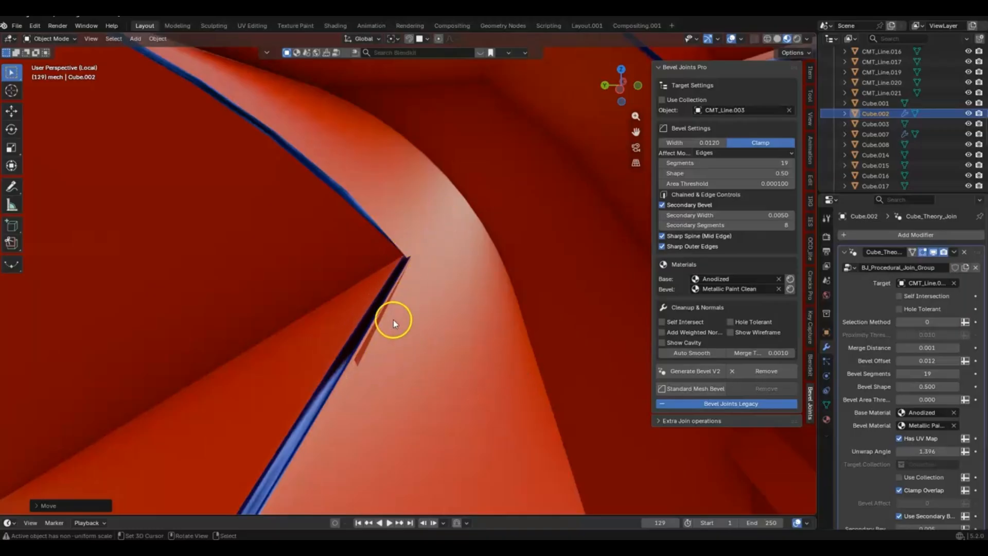
{"action": "left_click", "coordinate": [663, 333]}
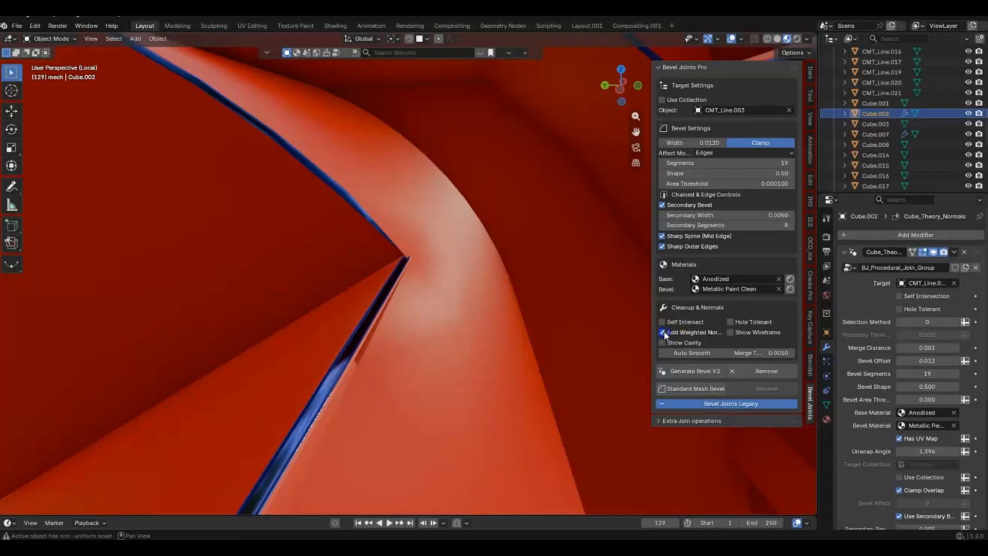
{"action": "left_click", "coordinate": [663, 332]}
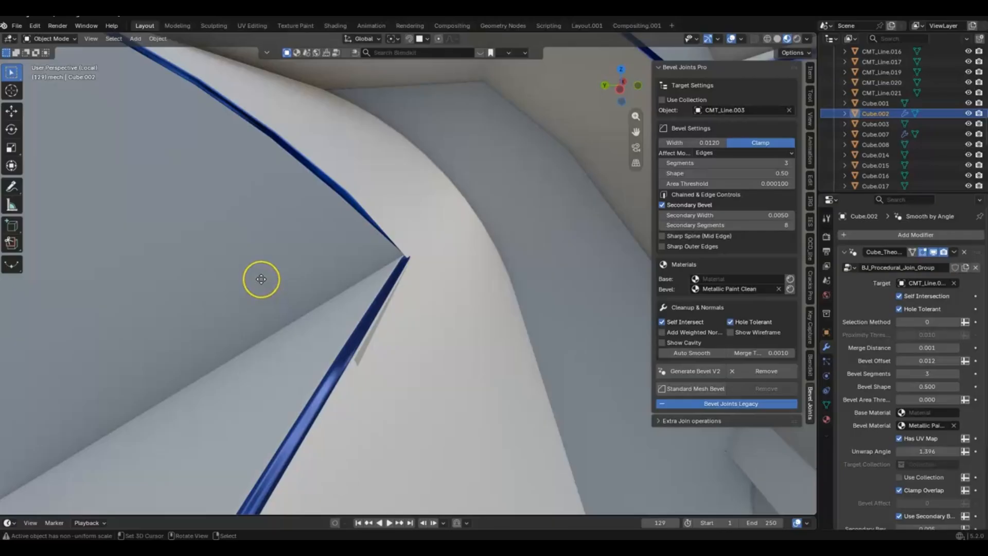
Reposition the small block slightly on the mech part and look at the joint from another angle
{"action": "key", "text": "g"}
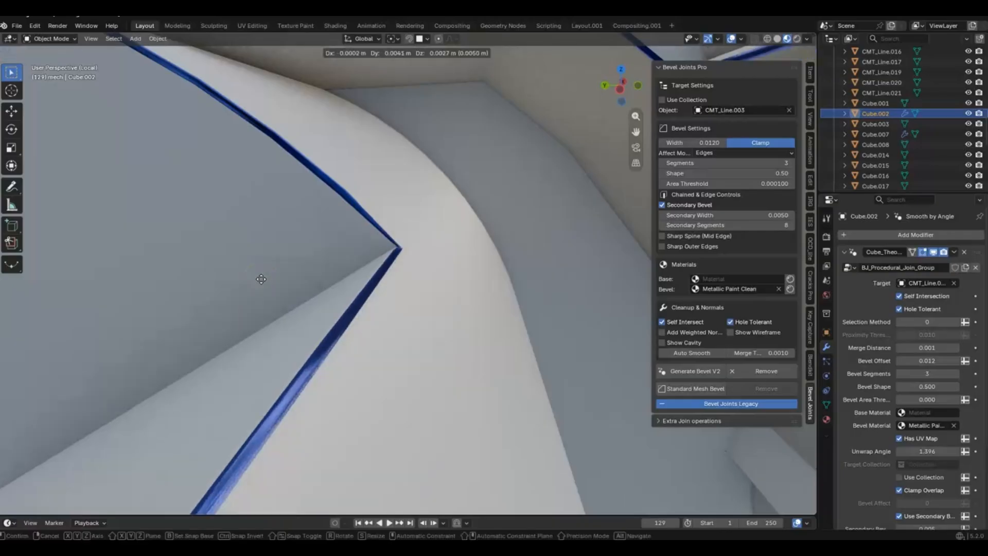
{"action": "left_click", "coordinate": [319, 260]}
{"action": "middle_click_drag", "start_coordinate": [317, 261], "coordinate": [375, 260]}
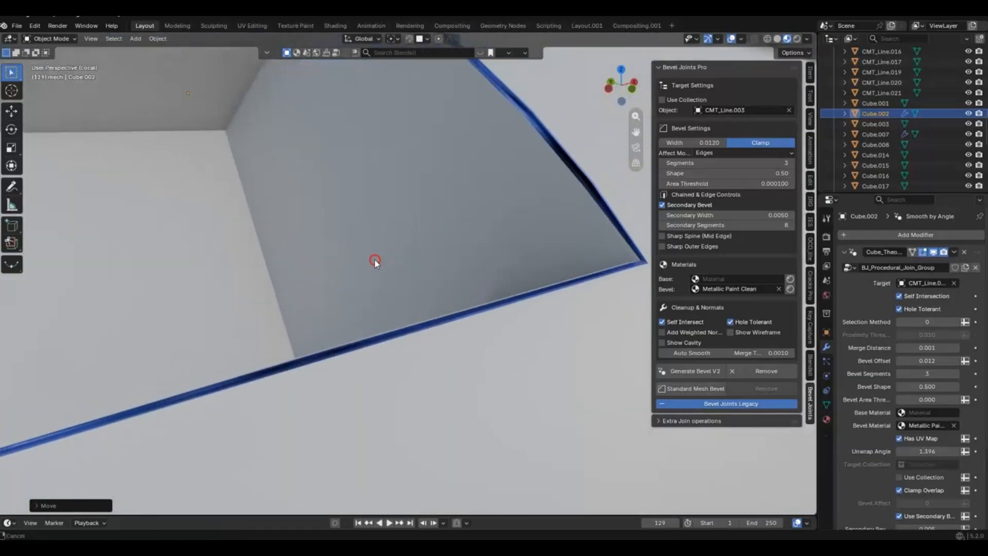
Show the wireframe overlay and examine the bevel's mesh topology along the joint and around its corner
{"action": "left_click", "coordinate": [731, 332]}
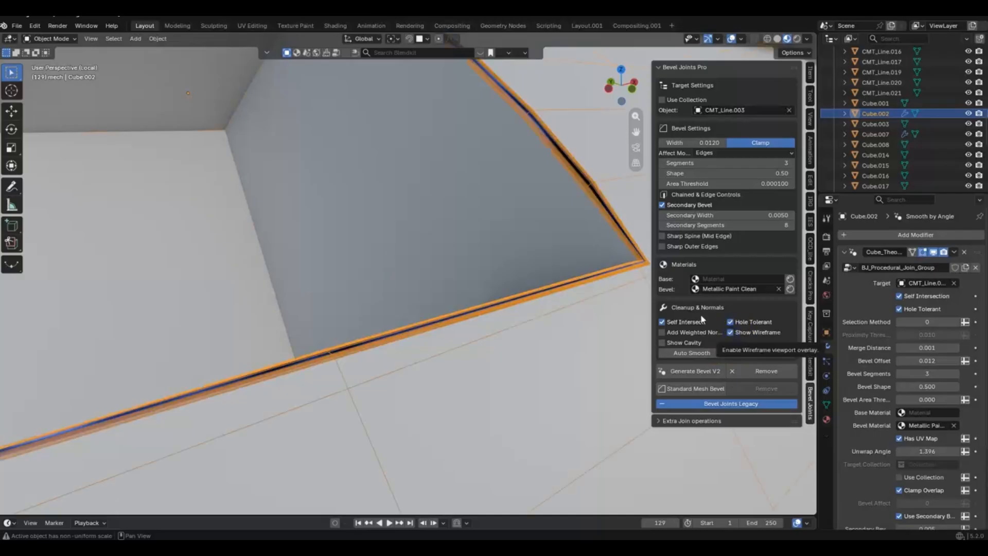
{"action": "left_click", "coordinate": [564, 255]}
{"action": "middle_click_drag", "start_coordinate": [565, 256], "coordinate": [203, 331]}
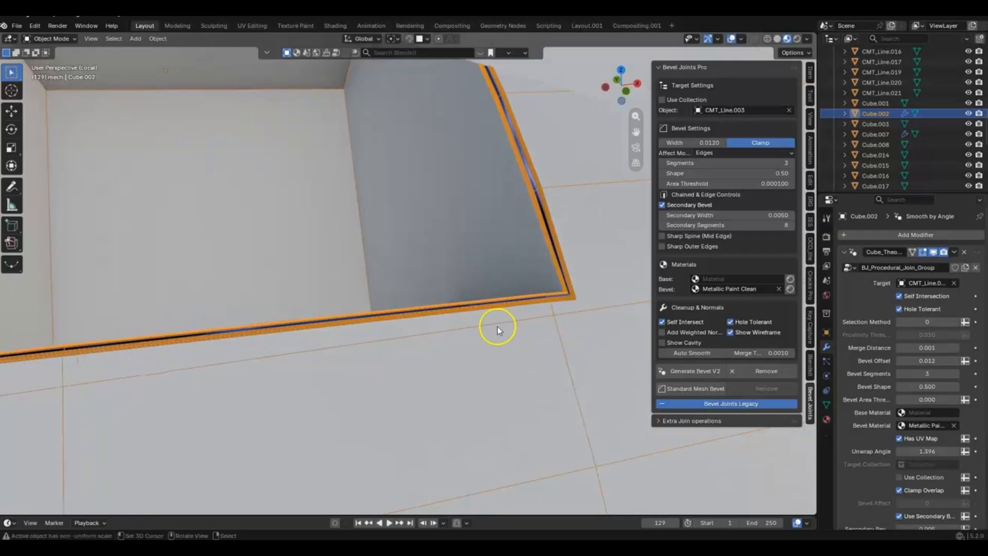
{"action": "middle_click_drag", "start_coordinate": [523, 281], "coordinate": [539, 233]}
{"action": "middle_click_drag", "start_coordinate": [422, 195], "coordinate": [424, 265]}
{"action": "scroll", "coordinate": [484, 294], "scroll_direction": "up", "scroll_amount": 5}
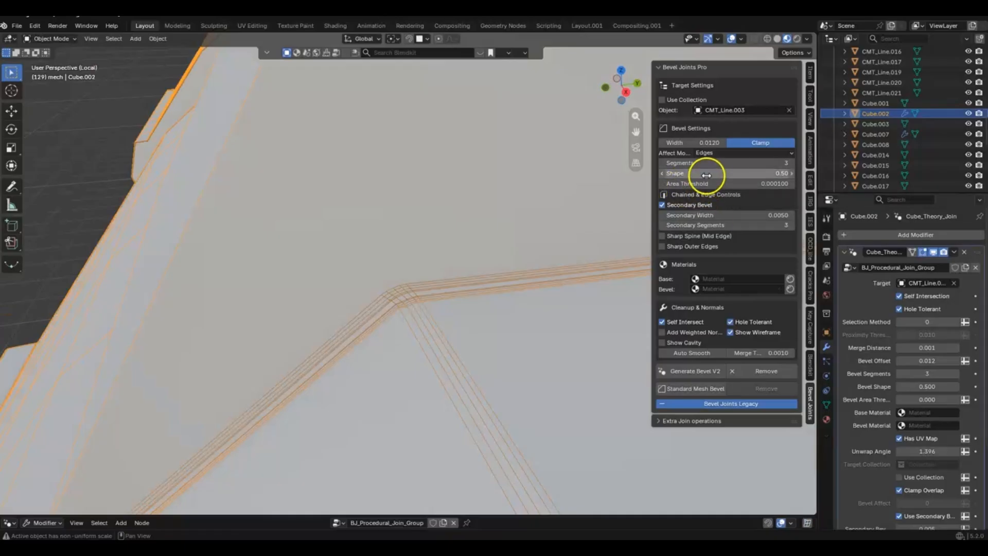
Set the bevel shape to 0 and hide the wireframe overlay to view the joint's profile
{"action": "left_click", "coordinate": [718, 174]}
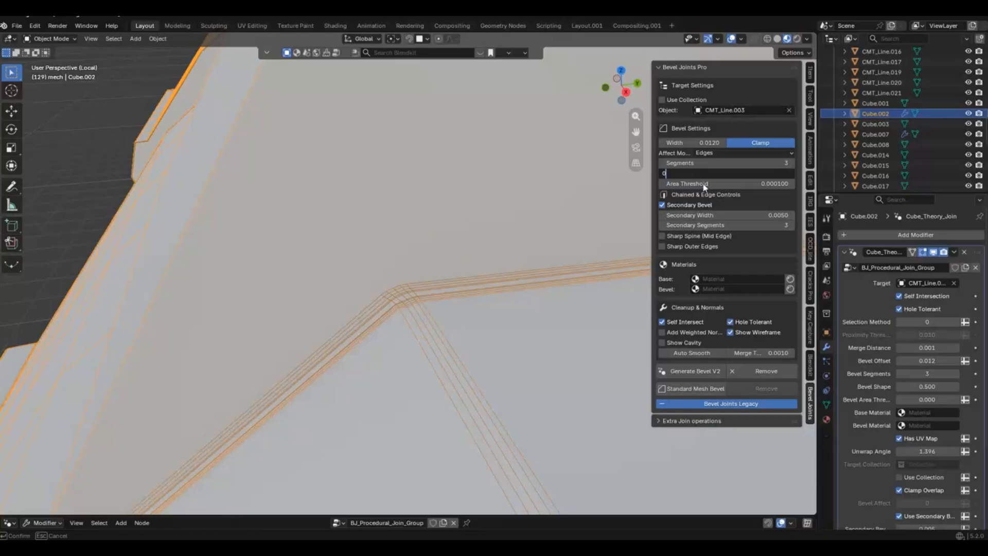
{"action": "left_click", "coordinate": [498, 218]}
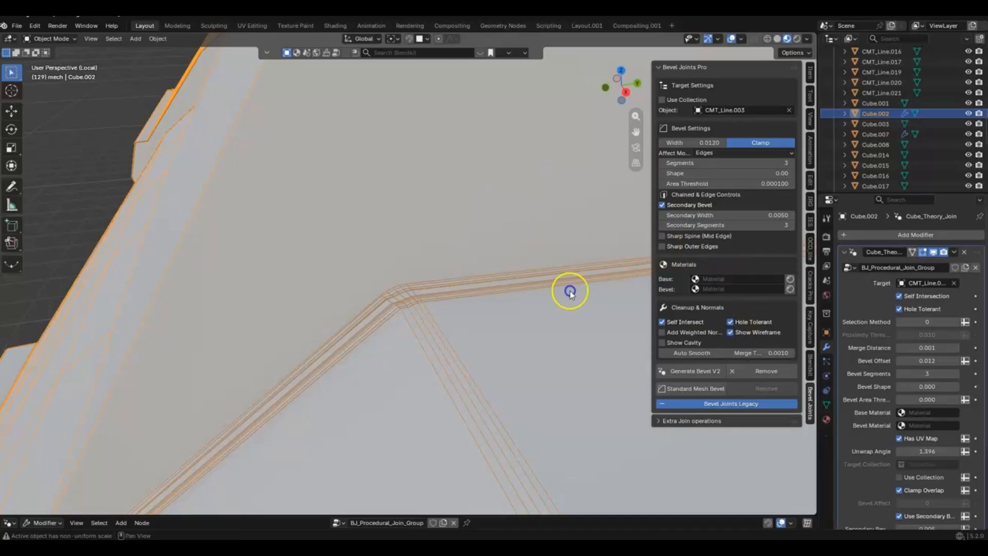
{"action": "left_click", "coordinate": [730, 333]}
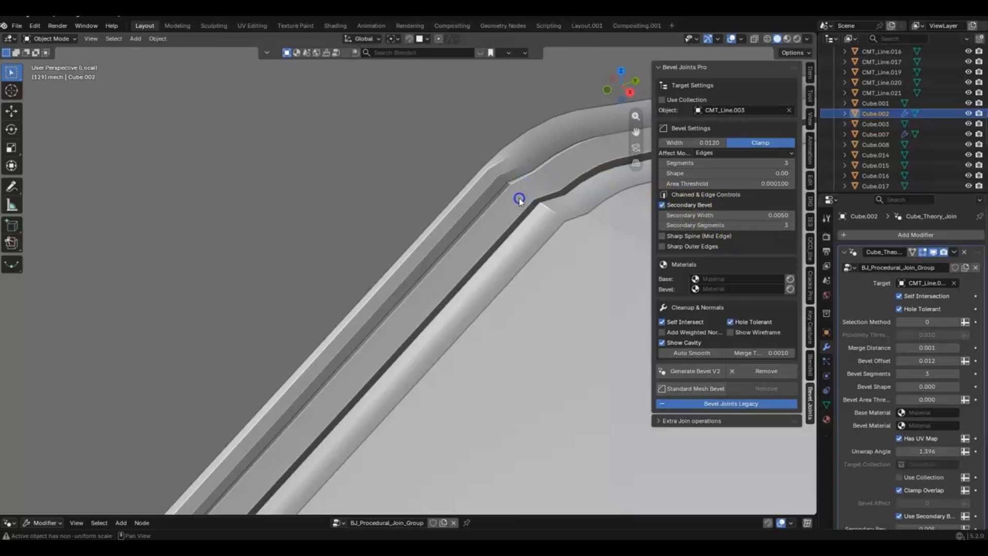
{"action": "scroll", "coordinate": [519, 186], "scroll_direction": "down", "scroll_amount": 10}
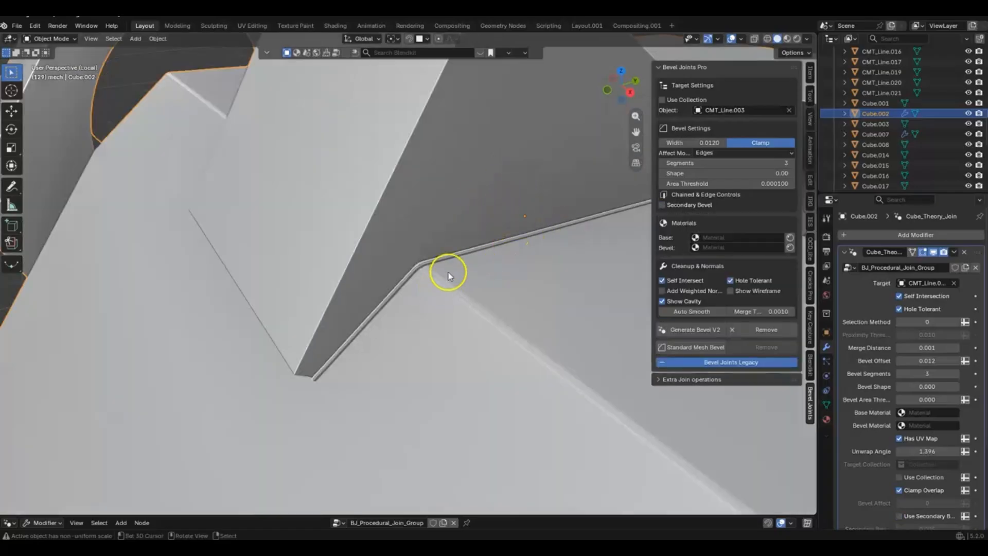
Set the bevel shape to 1 and check the joint's profile up close
{"action": "left_click", "coordinate": [689, 174]}
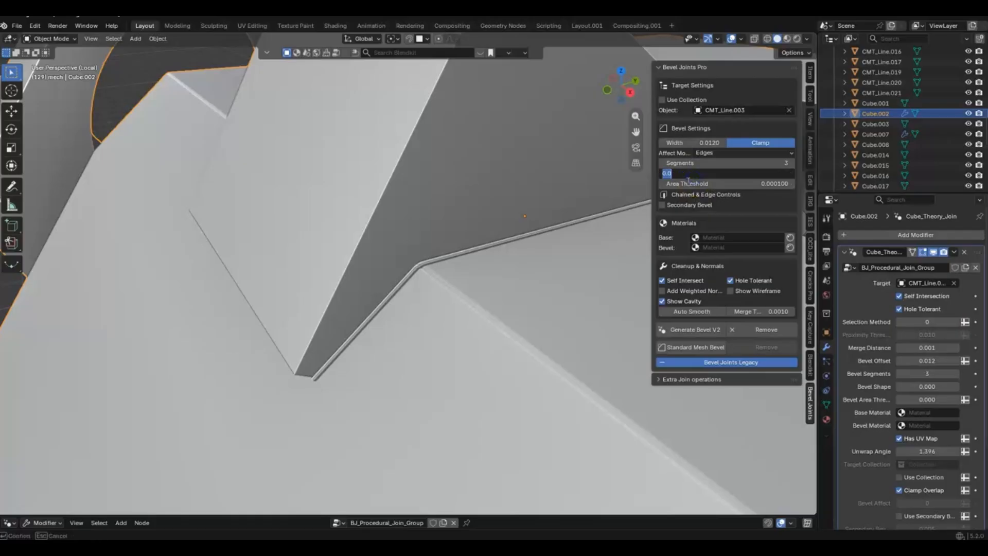
{"action": "key", "text": "Return"}
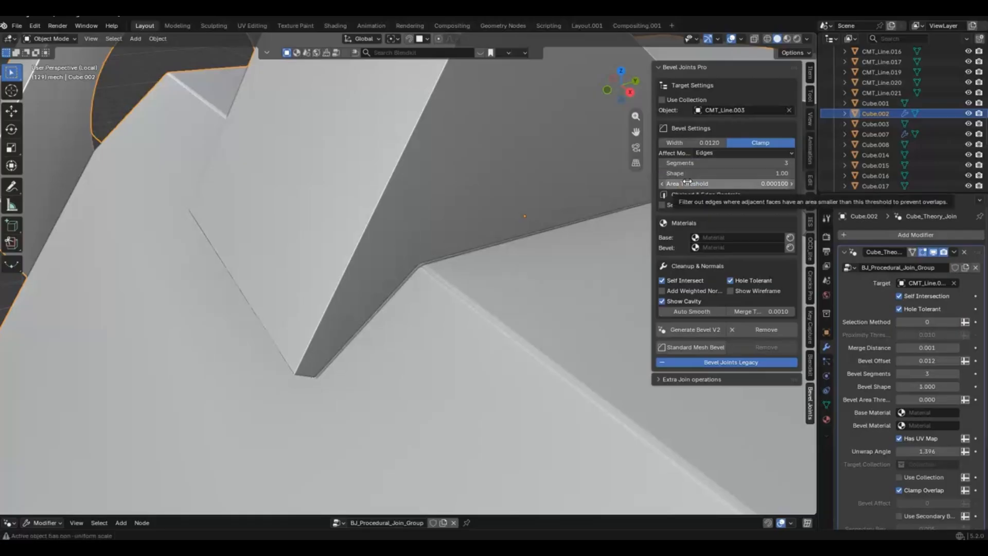
{"action": "scroll", "coordinate": [437, 203], "scroll_direction": "up", "scroll_amount": 5}
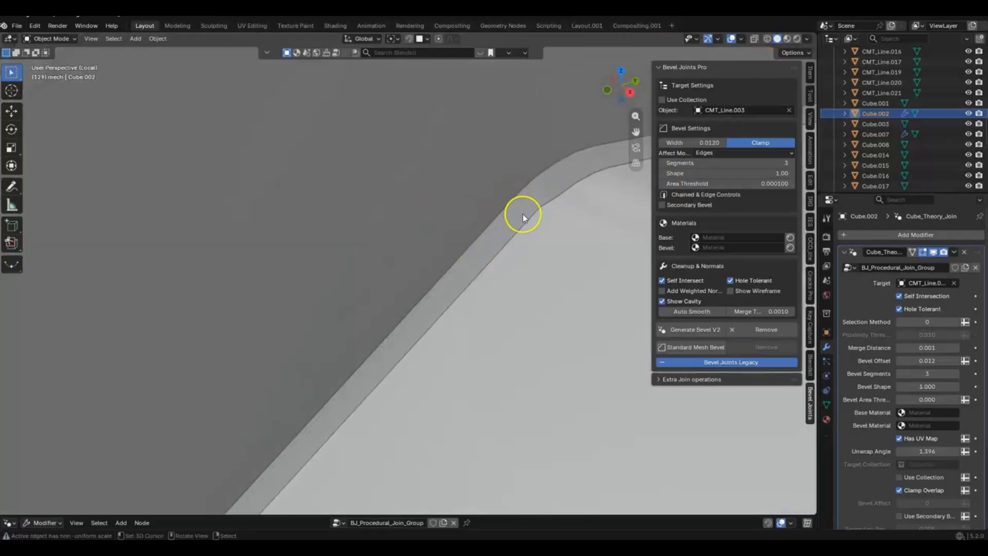
{"action": "scroll", "coordinate": [517, 215], "scroll_direction": "down", "scroll_amount": 10}
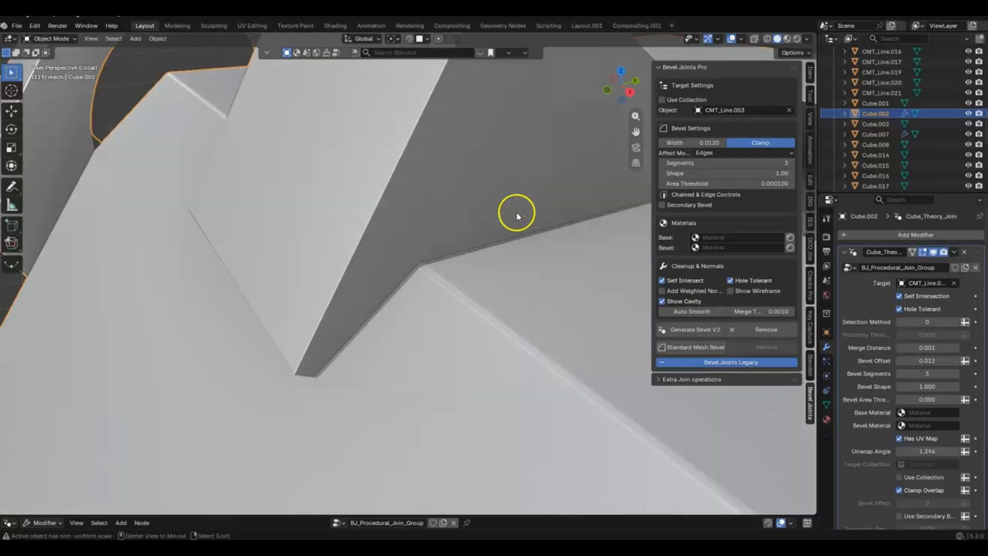
Reset the bevel's area threshold and shape to their default values, and check the joint from several angles
{"action": "right_click", "coordinate": [726, 184]}
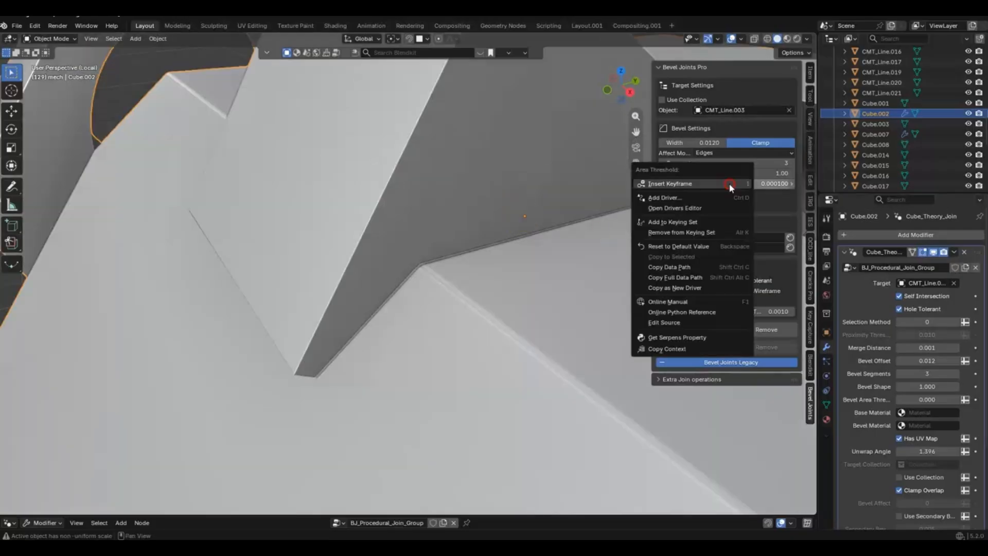
{"action": "left_click", "coordinate": [670, 246]}
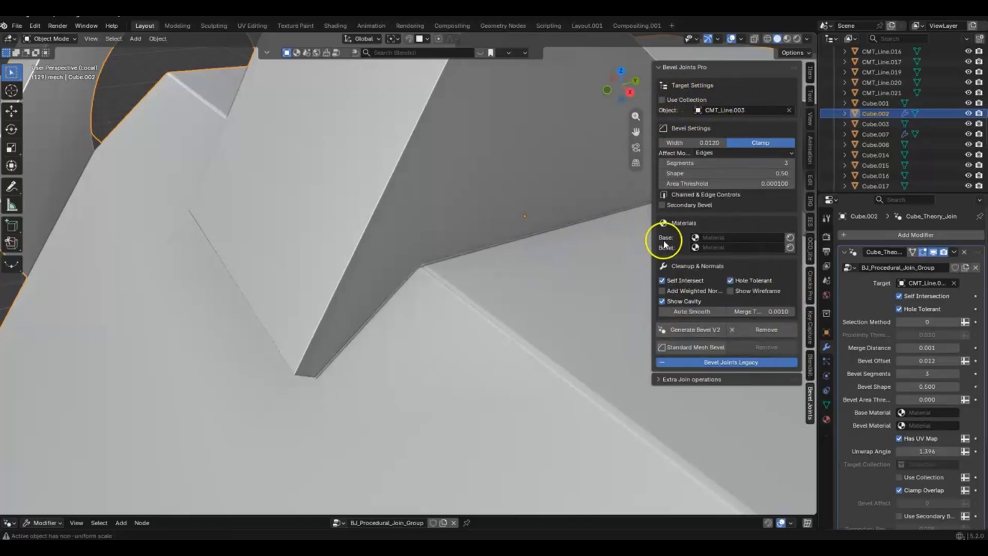
{"action": "key", "text": "BackSpace"}
{"action": "scroll", "coordinate": [538, 227], "scroll_direction": "up", "scroll_amount": 6}
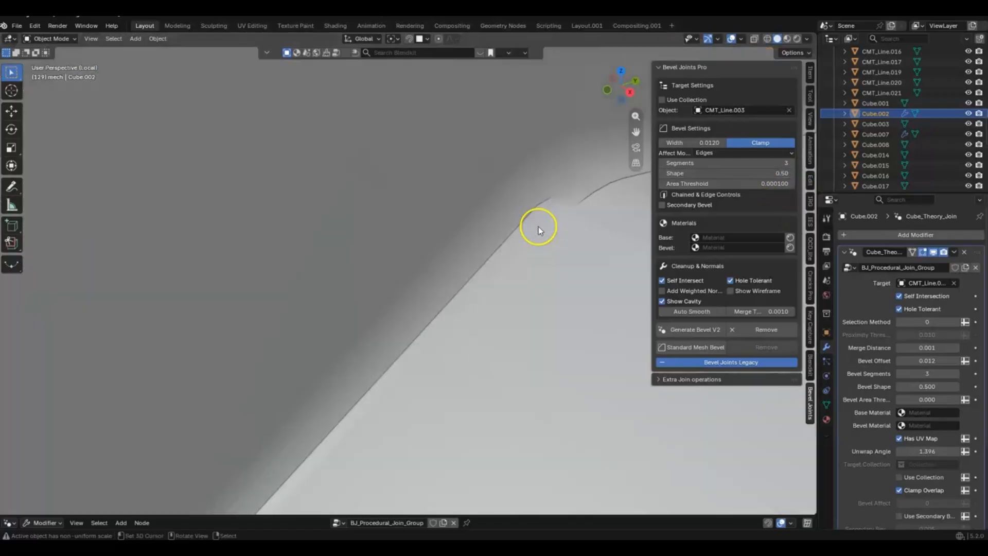
{"action": "scroll", "coordinate": [528, 228], "scroll_direction": "down", "scroll_amount": 4}
{"action": "mouse_move", "coordinate": [309, 270]}
{"action": "middle_mouse_down"}
{"action": "mouse_move", "coordinate": [404, 280]}
{"action": "mouse_move", "coordinate": [406, 237]}
{"action": "middle_mouse_up"}
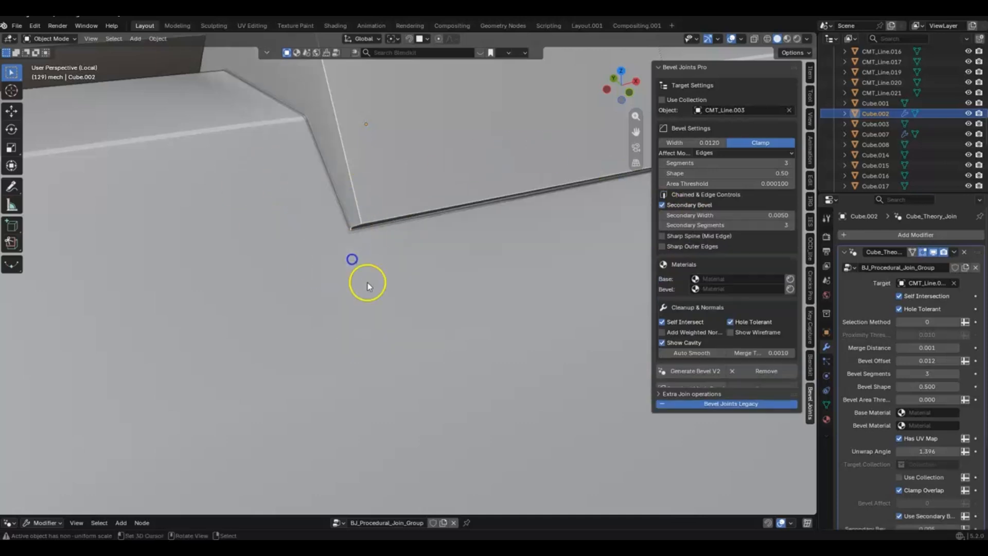
{"action": "middle_click_drag", "start_coordinate": [367, 194], "coordinate": [385, 184]}
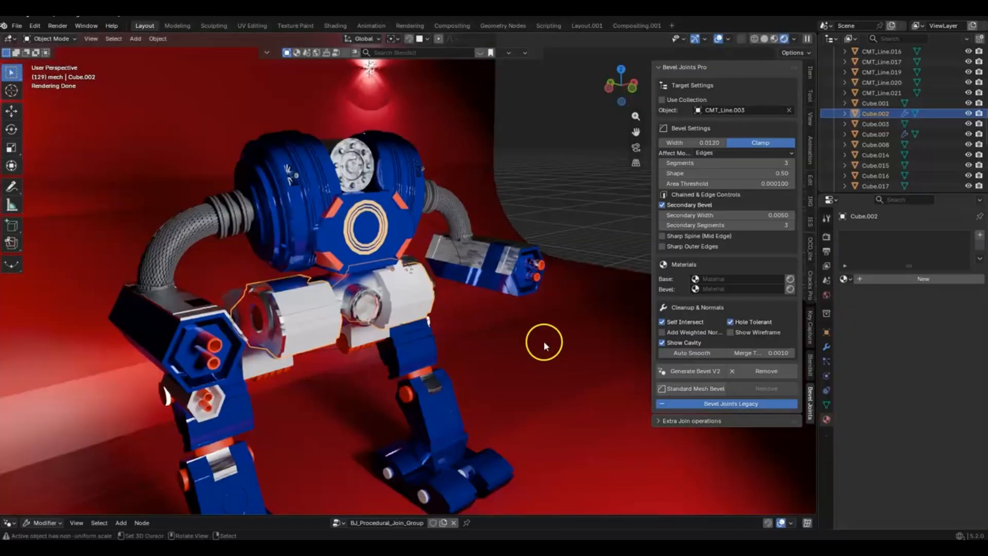
Widen the add-on's settings area and assign Metallic Paint Clean as the joint's base material
{"action": "left_click_drag", "start_coordinate": [651, 277], "coordinate": [620, 288]}
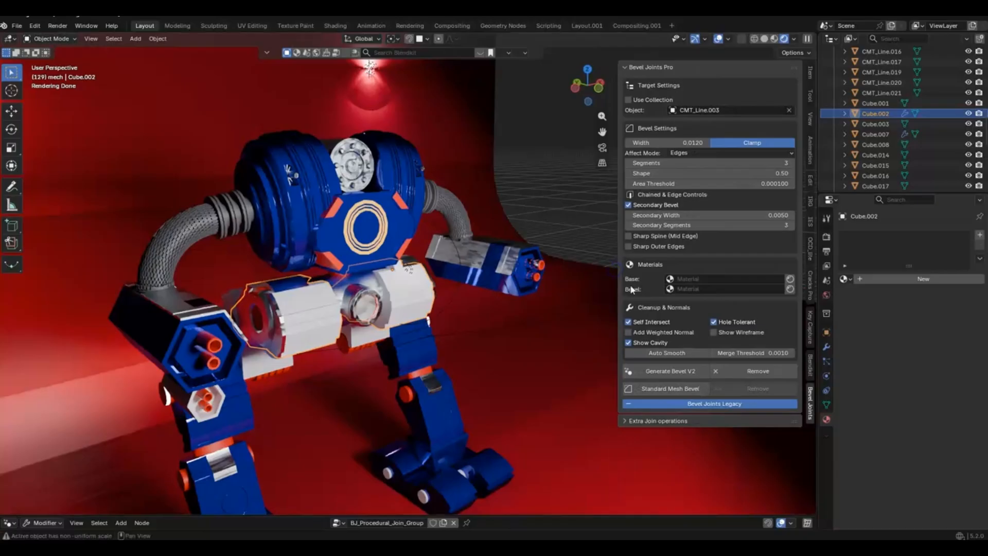
{"action": "left_click", "coordinate": [700, 279]}
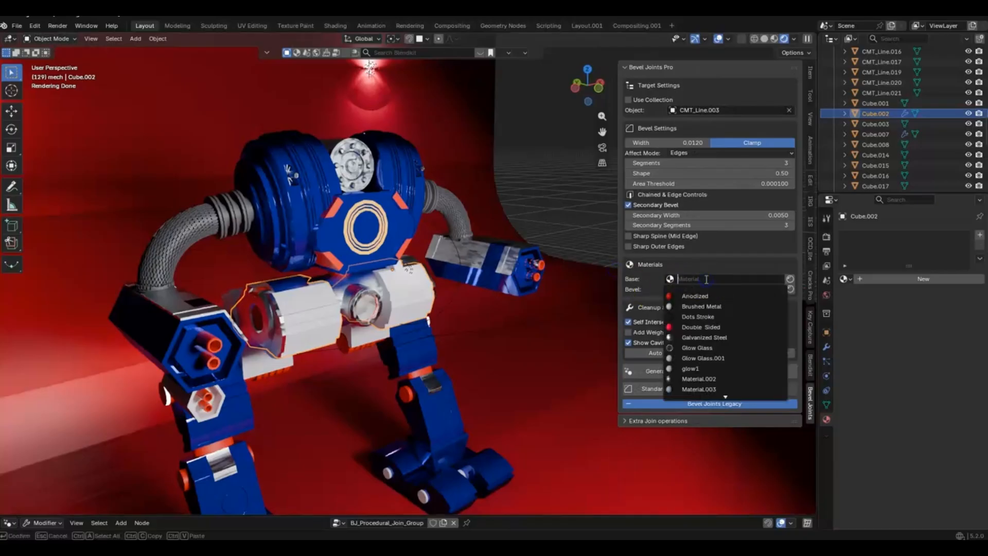
{"action": "type", "text": "clean"}
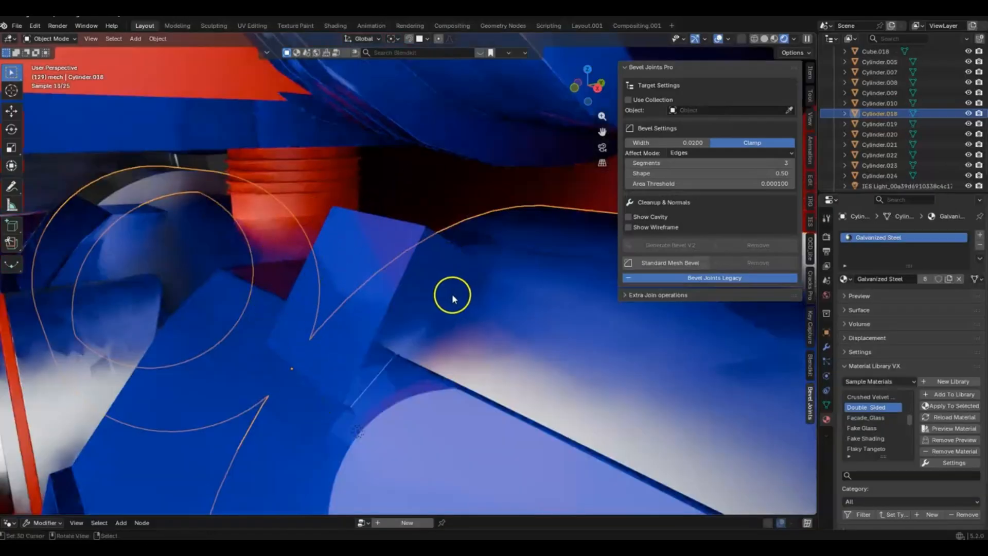
Turn on the wireframe overlay and hide the Galvanized Steel cylinder that covers part of the joint
{"action": "left_click", "coordinate": [632, 229]}
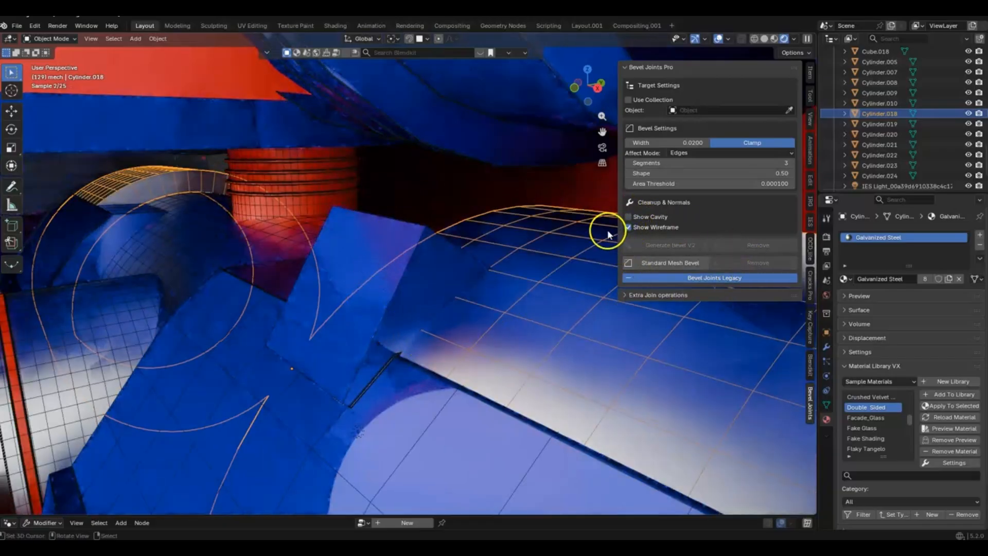
{"action": "left_click", "coordinate": [394, 267]}
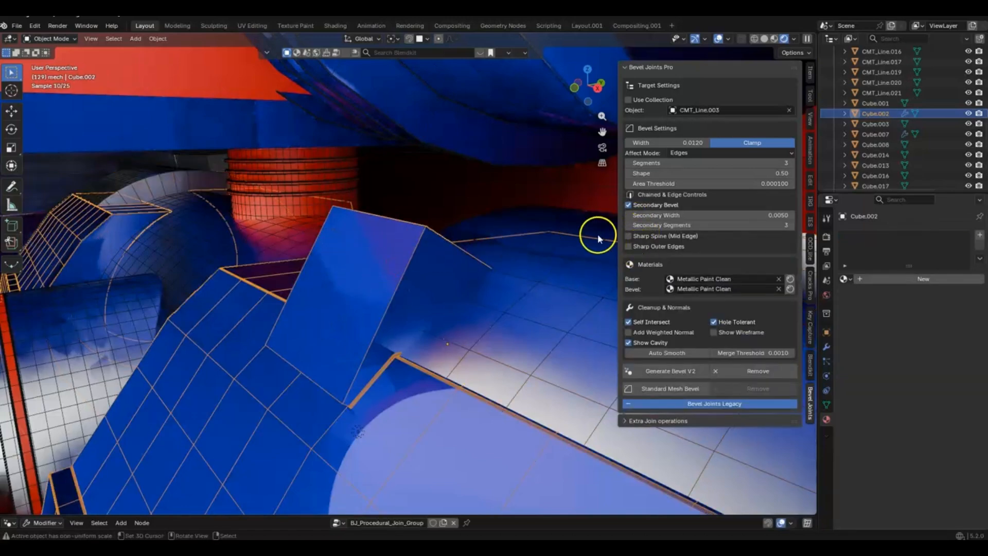
{"action": "left_click", "coordinate": [715, 332]}
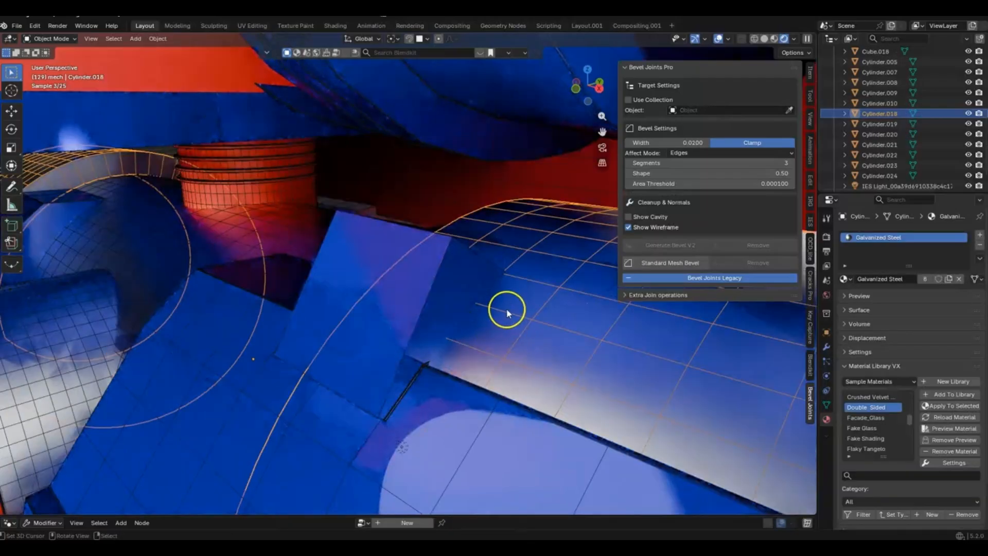
{"action": "key", "text": "h"}
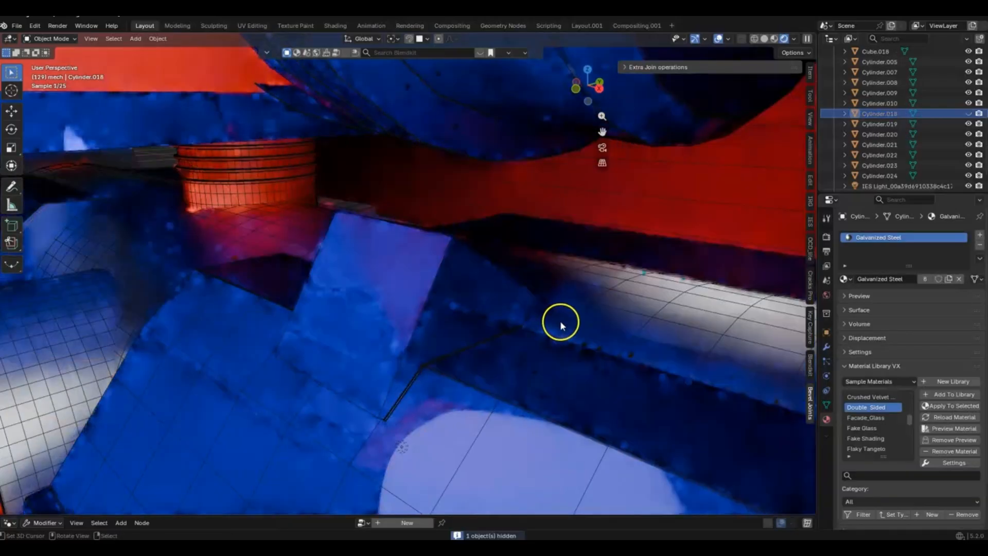
{"action": "middle_click_drag", "start_coordinate": [560, 320], "coordinate": [530, 316]}
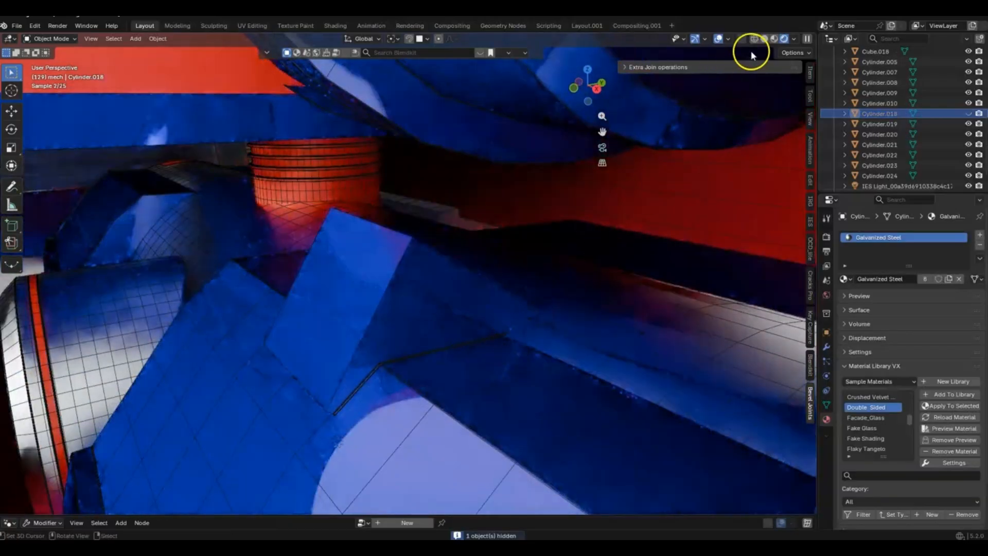
Switch the viewport to solid shading and remove the bevel joint from the small block
{"action": "left_click", "coordinate": [765, 39]}
{"action": "scroll", "coordinate": [590, 275], "scroll_direction": "up", "scroll_amount": 2}
{"action": "left_click", "coordinate": [596, 308]}
{"action": "scroll", "coordinate": [618, 314], "scroll_direction": "down", "scroll_amount": 2}
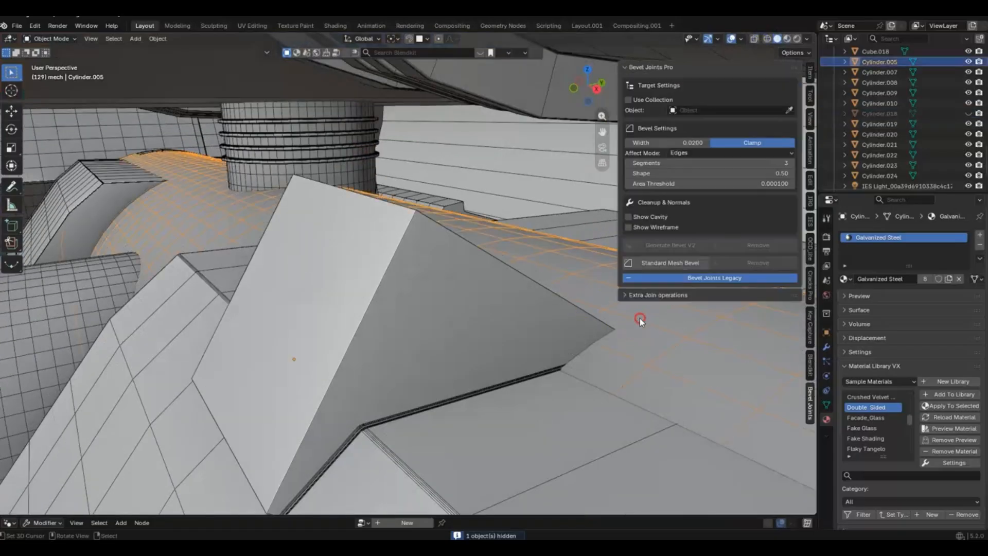
{"action": "scroll", "coordinate": [637, 332], "scroll_direction": "up", "scroll_amount": 1}
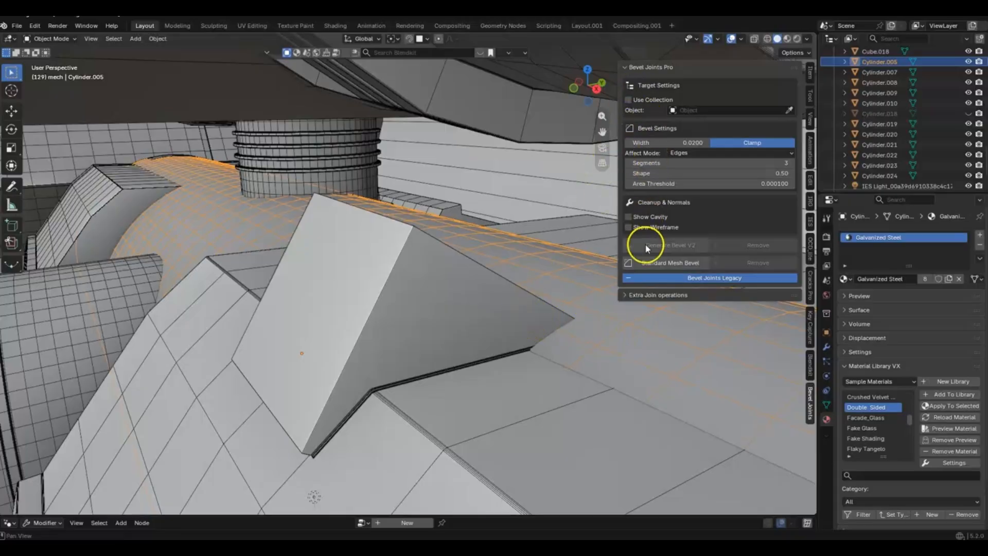
{"action": "middle_click_drag", "start_coordinate": [533, 352], "coordinate": [504, 341], "text": "shift"}
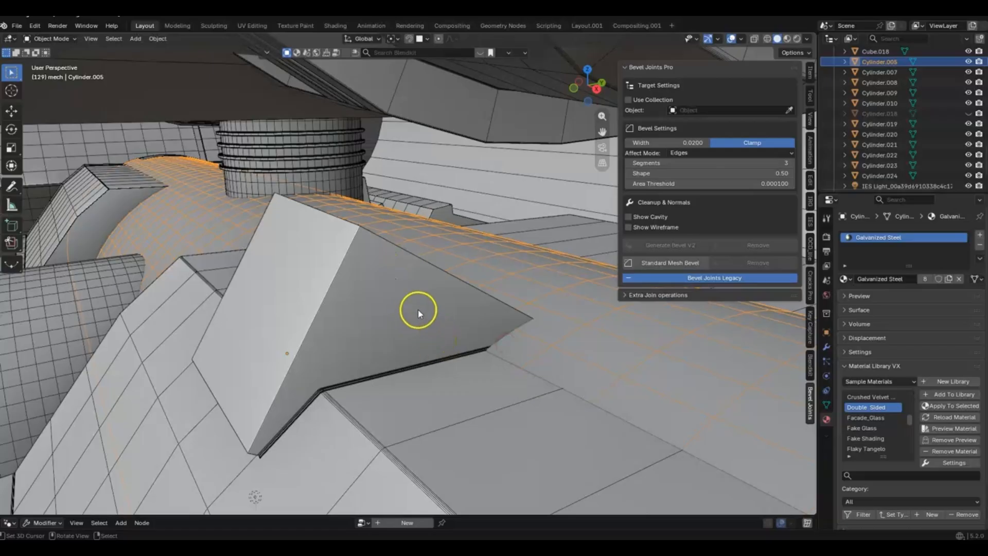
{"action": "left_click", "coordinate": [380, 300]}
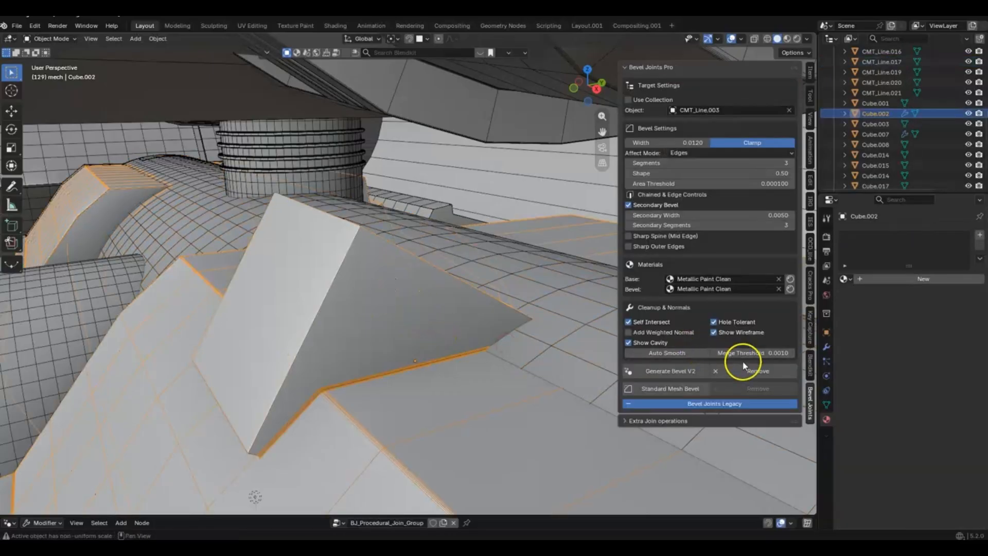
{"action": "left_click", "coordinate": [745, 366]}
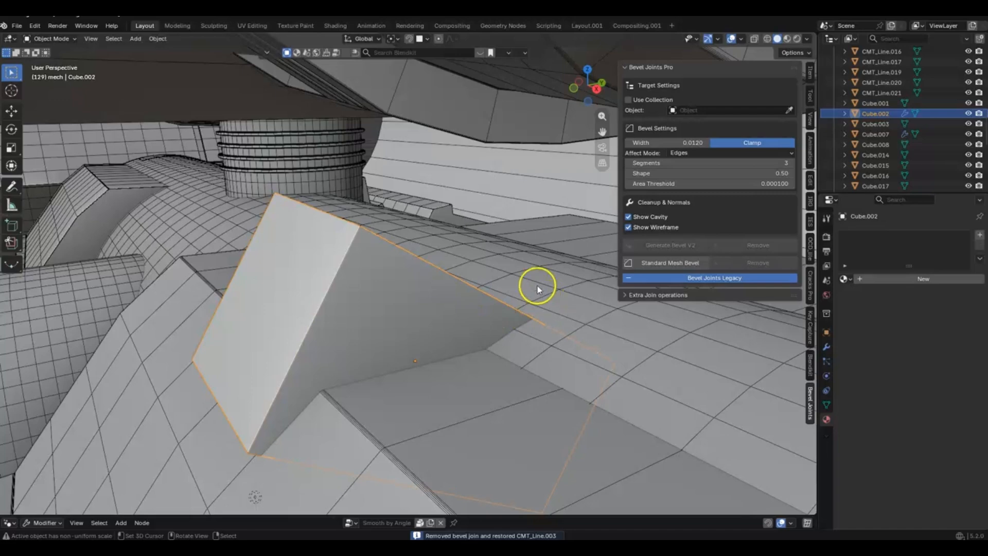
Reveal the hidden cylinder and generate a V2 bevel joint between the block and the adjacent cylinders and CMT_Line.003 body
{"action": "scroll", "coordinate": [537, 289], "scroll_direction": "down", "scroll_amount": 2}
{"action": "key", "text": "alt+h"}
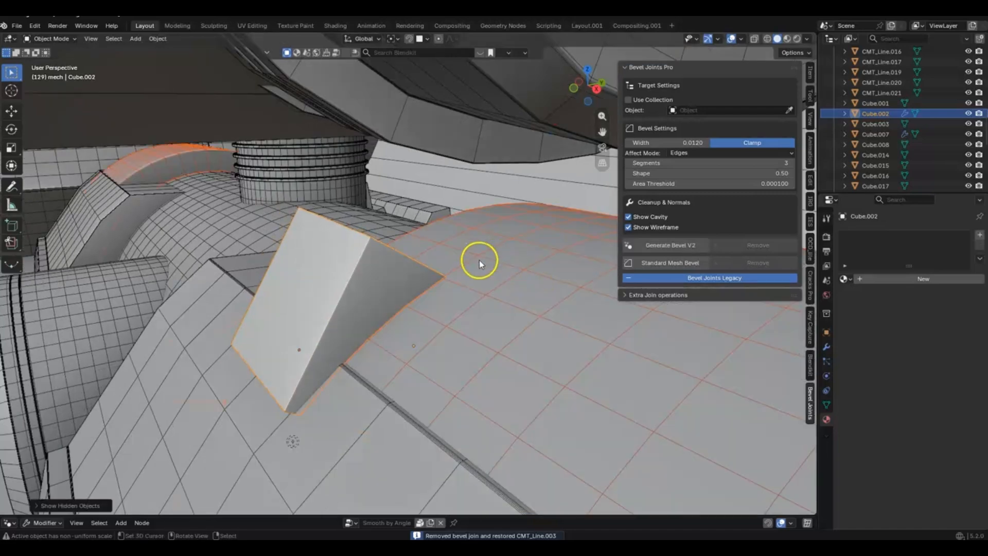
{"action": "right_click", "coordinate": [532, 306]}
{"action": "middle_click_drag", "start_coordinate": [532, 306], "coordinate": [537, 265]}
{"action": "left_click", "coordinate": [535, 311]}
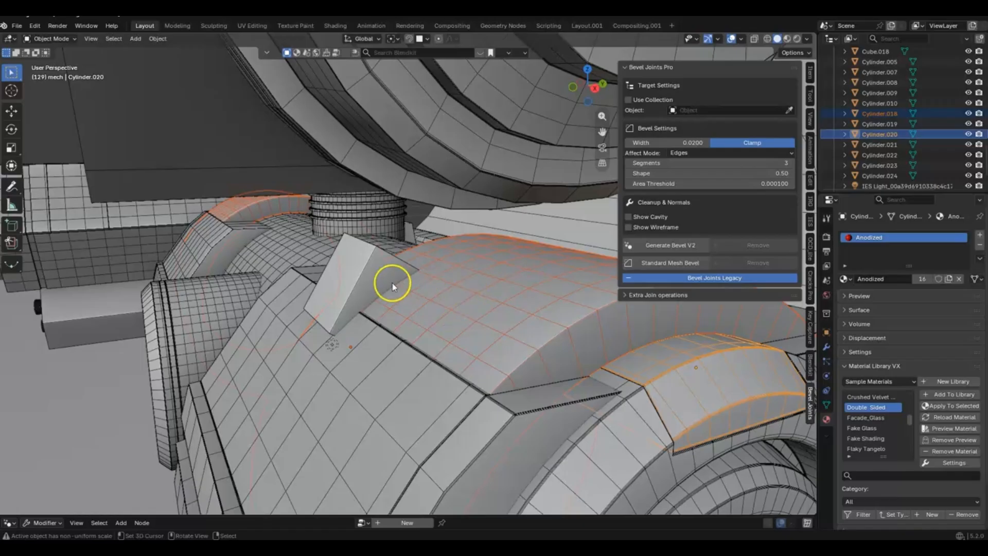
{"action": "middle_click_drag", "start_coordinate": [392, 284], "coordinate": [410, 292]}
{"action": "right_click", "coordinate": [387, 360], "text": "shift"}
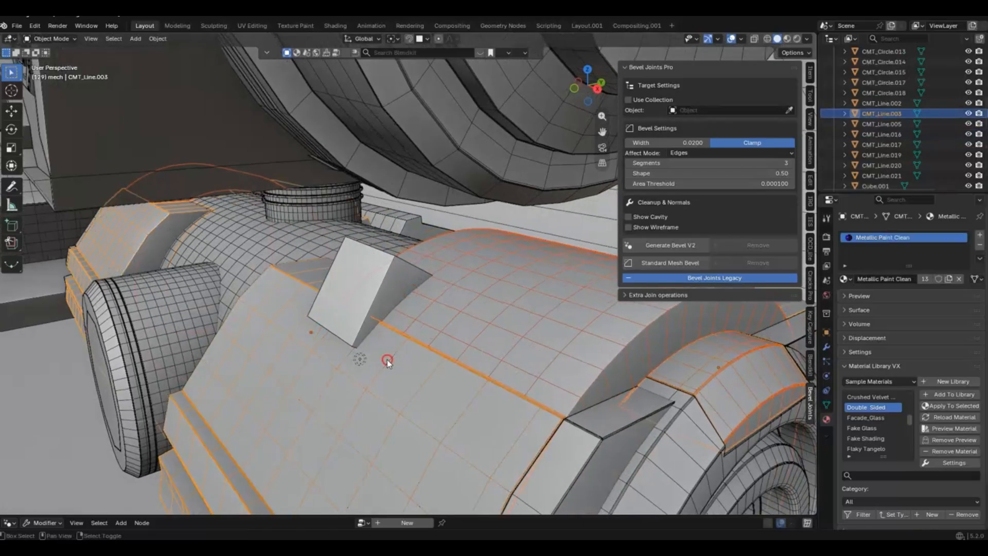
{"action": "right_click", "coordinate": [379, 264], "text": "shift"}
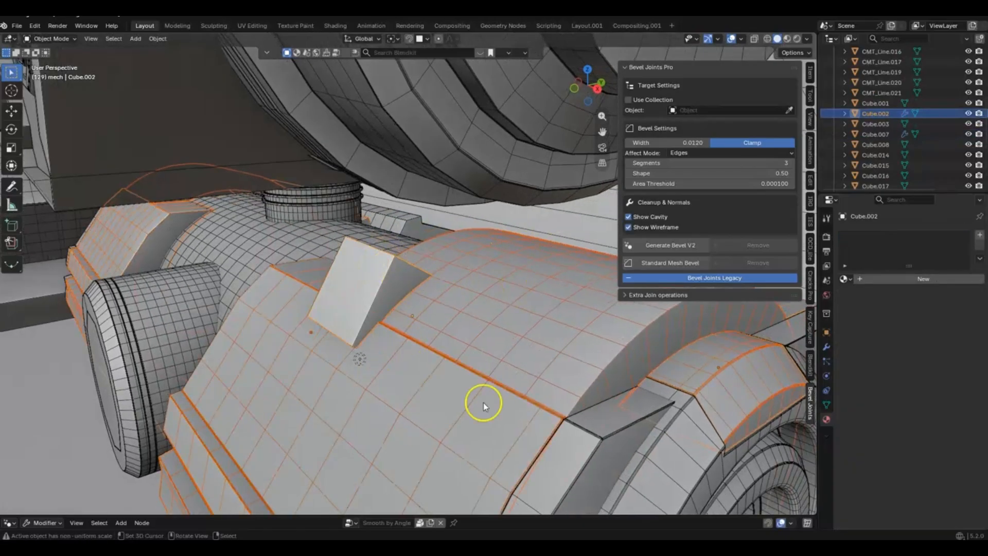
{"action": "scroll", "coordinate": [471, 340], "scroll_direction": "up", "scroll_amount": 3}
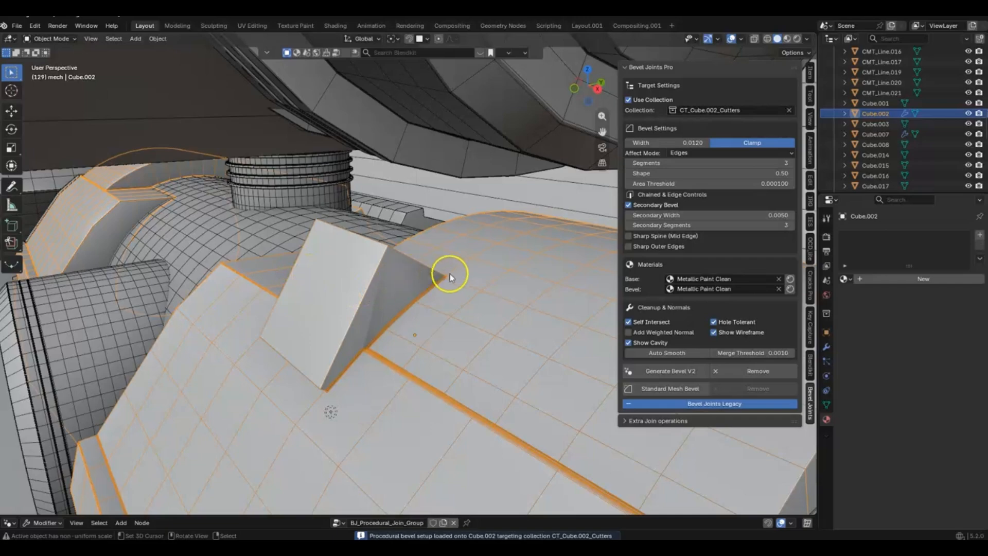
{"action": "scroll", "coordinate": [452, 275], "scroll_direction": "up", "scroll_amount": 2}
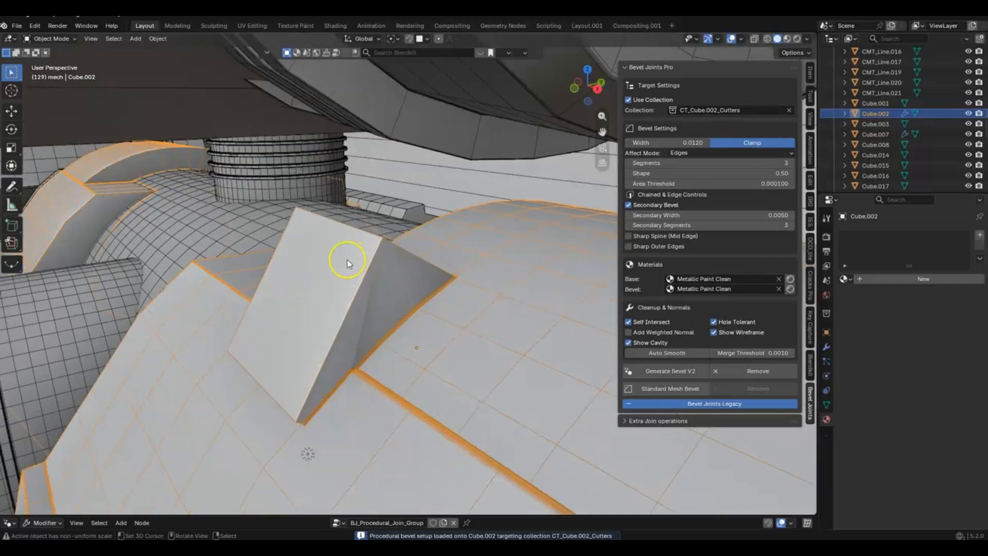
Examine the multi-object bevel joint around the block from several sides and from beneath the body shell
{"action": "middle_click_drag", "start_coordinate": [347, 264], "coordinate": [441, 249]}
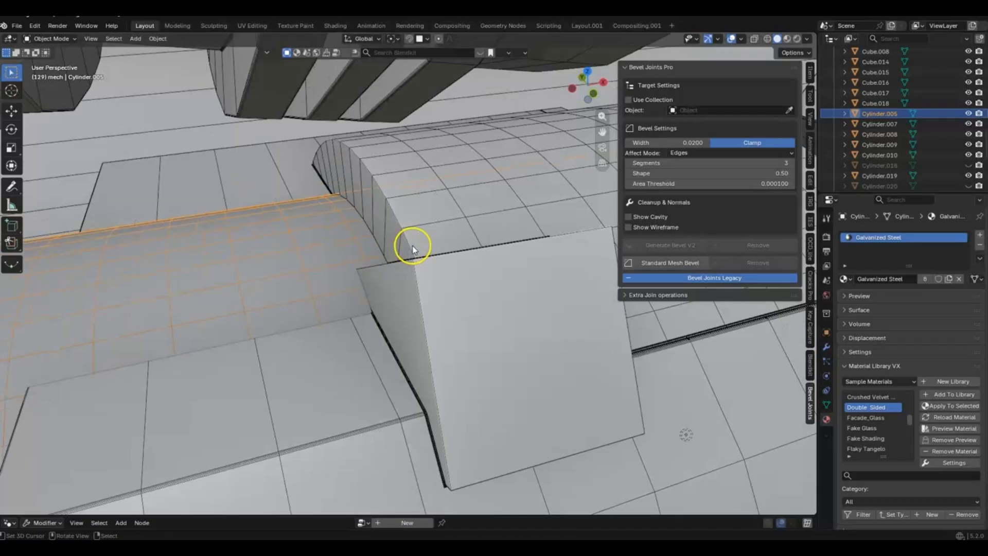
{"action": "mouse_move", "coordinate": [412, 249]}
{"action": "middle_mouse_down"}
{"action": "mouse_move", "coordinate": [364, 221]}
{"action": "mouse_move", "coordinate": [425, 269]}
{"action": "mouse_move", "coordinate": [415, 281]}
{"action": "middle_mouse_up"}
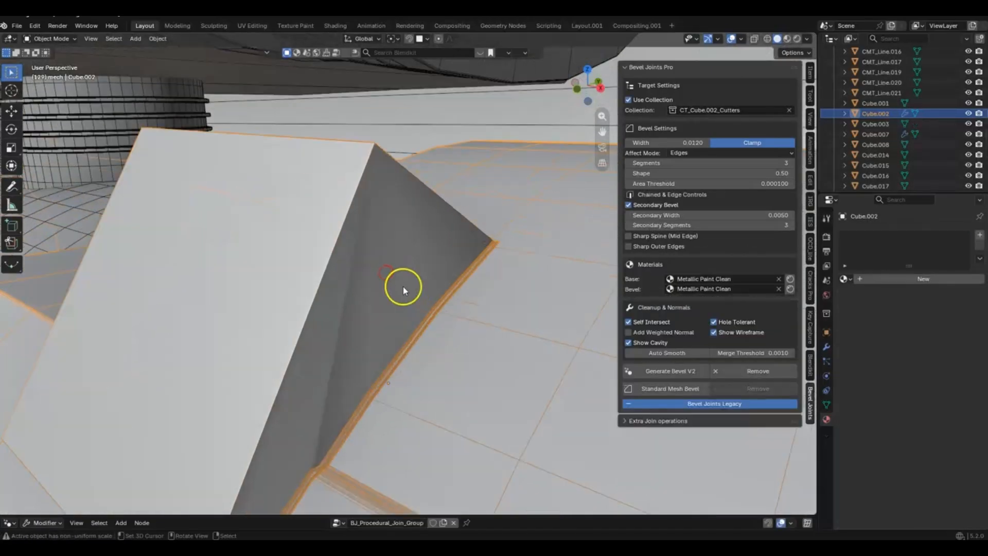
{"action": "key", "text": "z"}
{"action": "left_click", "coordinate": [379, 309]}
{"action": "mouse_move", "coordinate": [301, 317]}
{"action": "middle_mouse_down"}
{"action": "mouse_move", "coordinate": [414, 272]}
{"action": "mouse_move", "coordinate": [327, 294]}
{"action": "mouse_move", "coordinate": [343, 300]}
{"action": "mouse_move", "coordinate": [417, 282]}
{"action": "middle_mouse_up"}
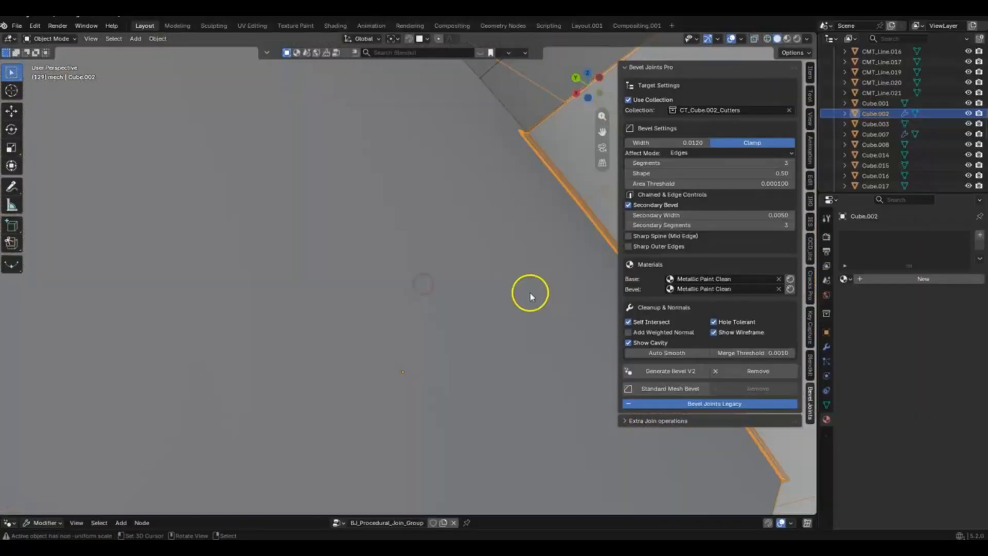
{"action": "middle_click_drag", "start_coordinate": [531, 296], "coordinate": [426, 312]}
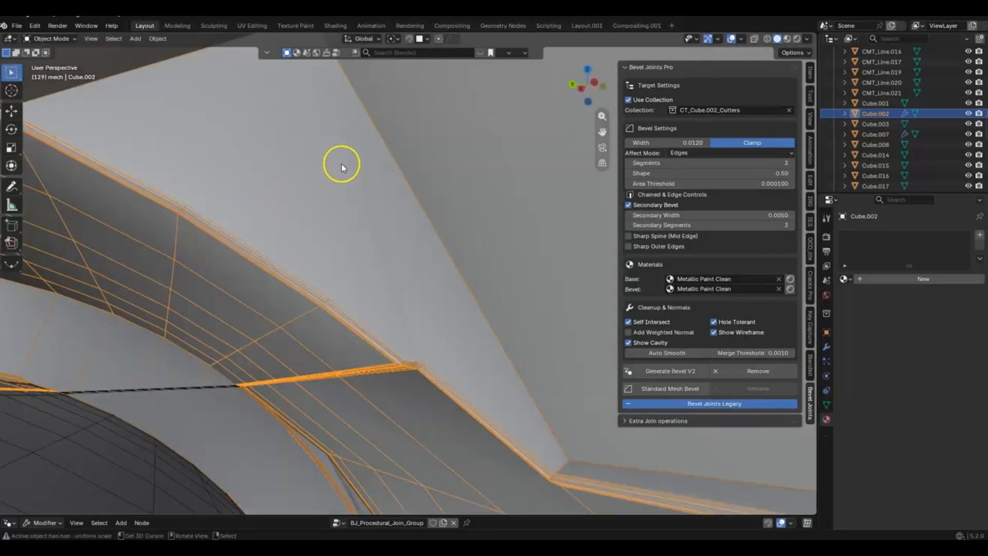
{"action": "middle_click_drag", "start_coordinate": [339, 161], "coordinate": [481, 283]}
{"action": "scroll", "coordinate": [494, 292], "scroll_direction": "down", "scroll_amount": 5}
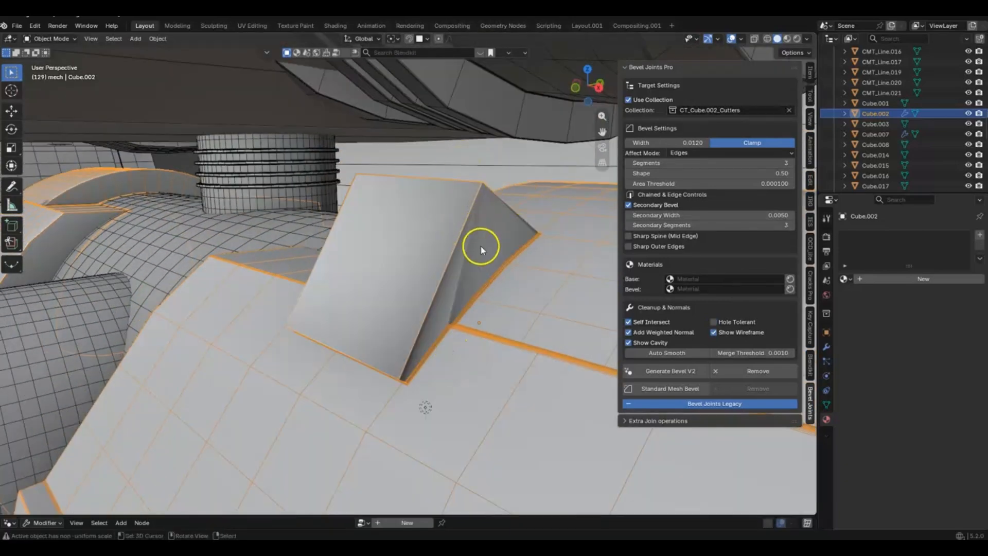
Move the block along the global Y axis and check the bevel joint at its new position
{"action": "middle_click_drag", "start_coordinate": [511, 220], "coordinate": [468, 256], "text": "shift"}
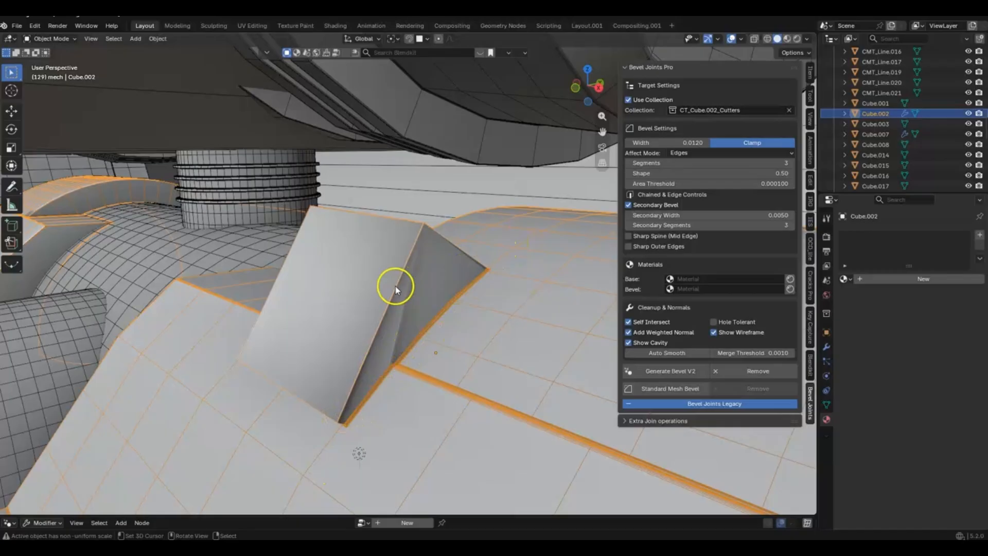
{"action": "key", "text": "g"}
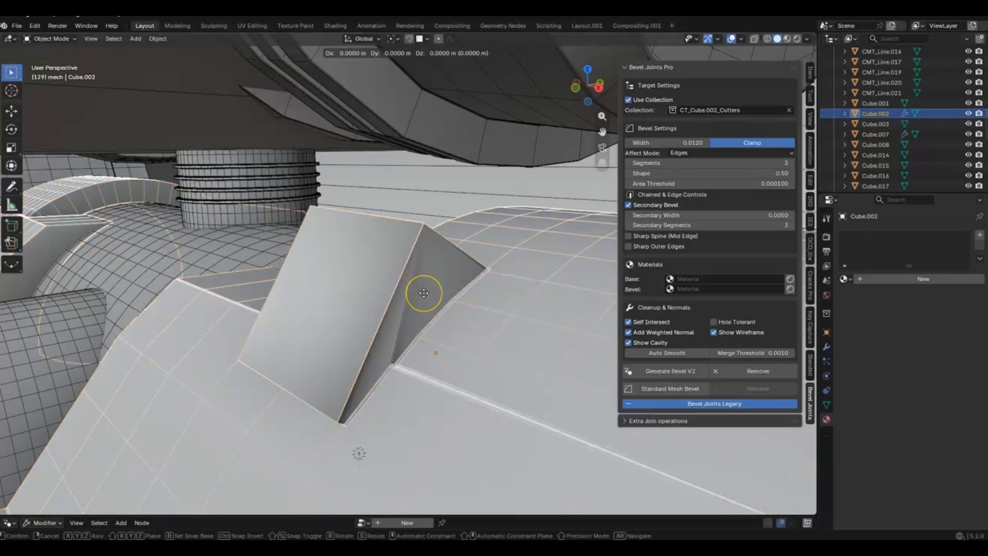
{"action": "key", "text": "y"}
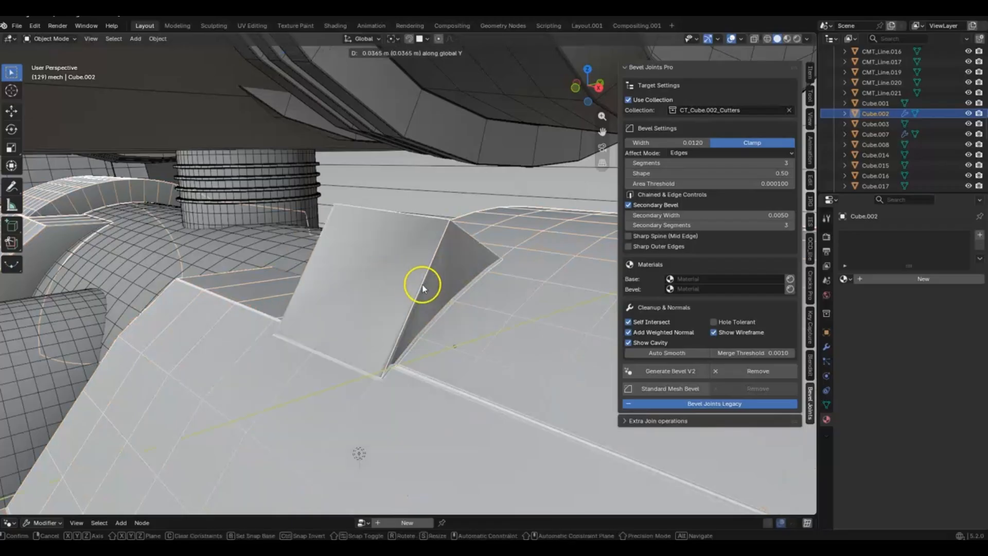
{"action": "left_click", "coordinate": [443, 245]}
{"action": "middle_click_drag", "start_coordinate": [443, 246], "coordinate": [520, 221]}
{"action": "scroll", "coordinate": [452, 193], "scroll_direction": "down", "scroll_amount": 3}
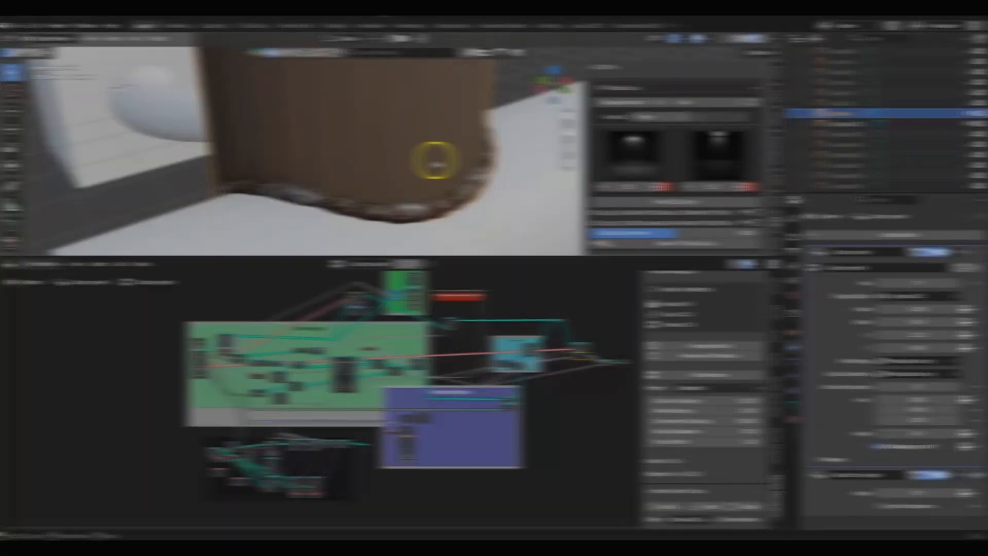
Enlarge the node editor, and reposition the Noise Position frame and the teal frame in the Custom_weld node tree
{"action": "left_click_drag", "start_coordinate": [512, 257], "coordinate": [512, 161]}
{"action": "scroll", "coordinate": [523, 247], "scroll_direction": "up", "scroll_amount": 2}
{"action": "middle_click_drag", "start_coordinate": [523, 247], "coordinate": [474, 276]}
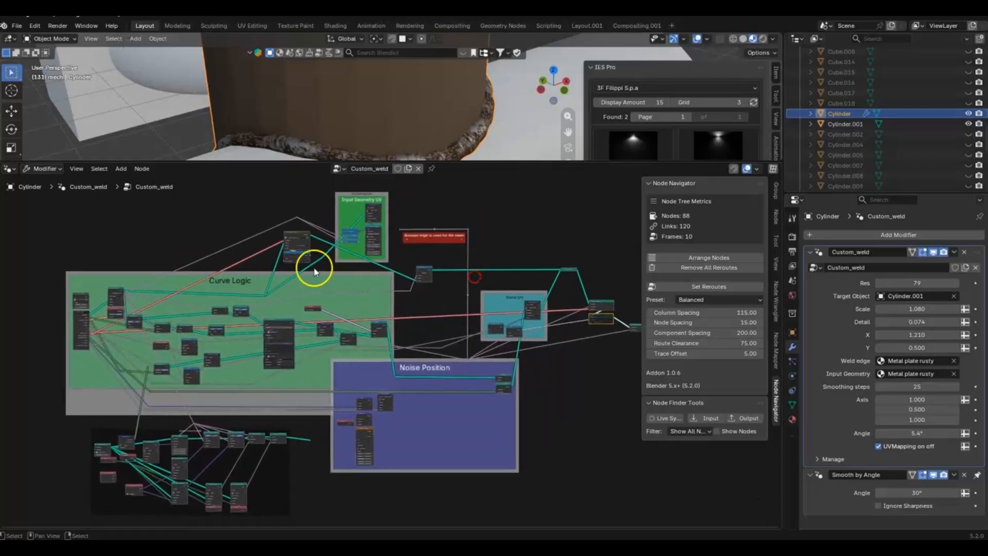
{"action": "left_click_drag", "start_coordinate": [439, 366], "coordinate": [528, 387]}
{"action": "left_click", "coordinate": [479, 293]}
{"action": "left_click_drag", "start_coordinate": [482, 296], "coordinate": [474, 272]}
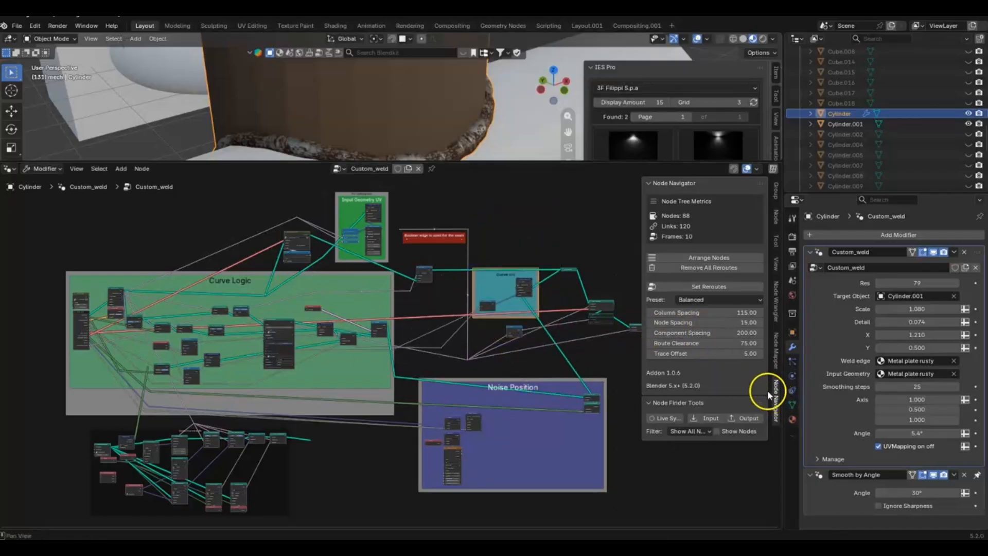
Route the Custom_weld links with Set Reroutes, and repeat the routing after moving the lower-left black frame down
{"action": "left_click", "coordinate": [698, 259]}
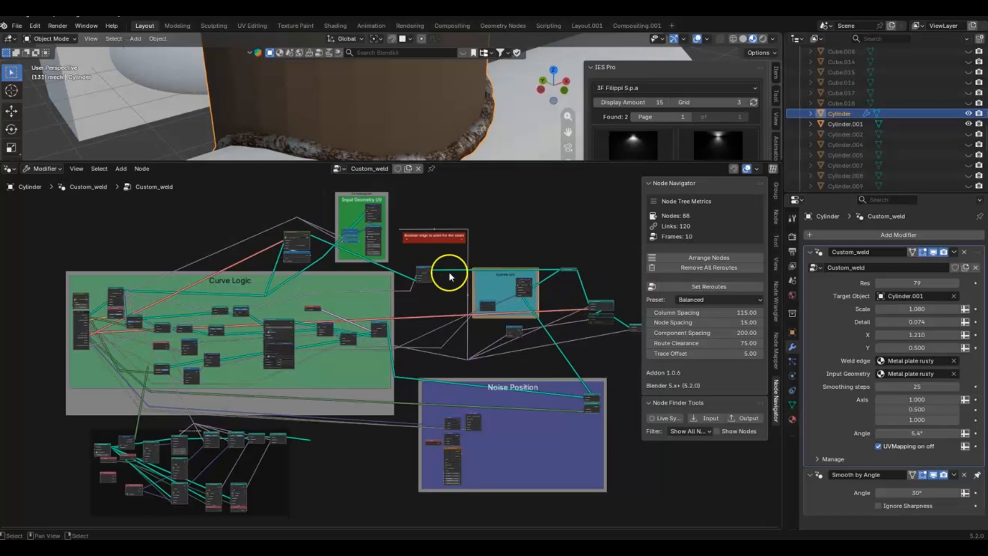
{"action": "left_click", "coordinate": [702, 286]}
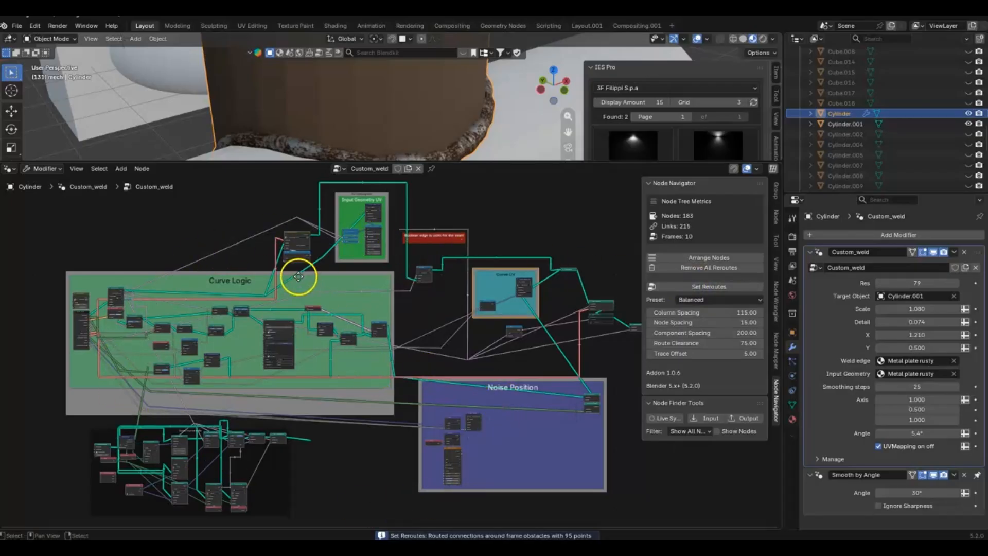
{"action": "left_click_drag", "start_coordinate": [115, 434], "coordinate": [139, 479]}
{"action": "left_click", "coordinate": [694, 288]}
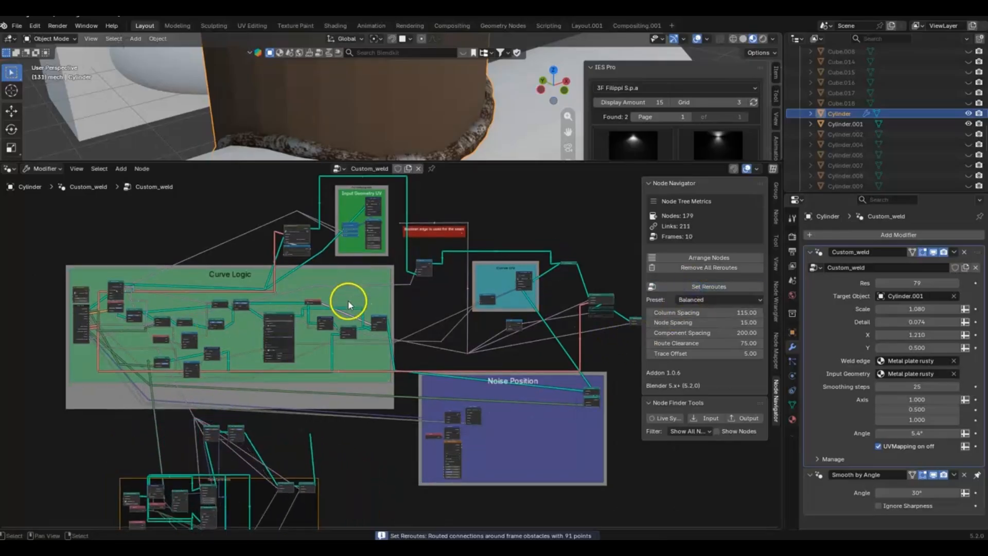
Try deleting the stray reroute node below the Curve Logic frame, and undo the deletion
{"action": "scroll", "coordinate": [337, 339], "scroll_direction": "down", "scroll_amount": 2}
{"action": "scroll", "coordinate": [320, 384], "scroll_direction": "up", "scroll_amount": 1}
{"action": "middle_click_drag", "start_coordinate": [320, 384], "coordinate": [309, 366]}
{"action": "left_click_drag", "start_coordinate": [329, 430], "coordinate": [297, 409]}
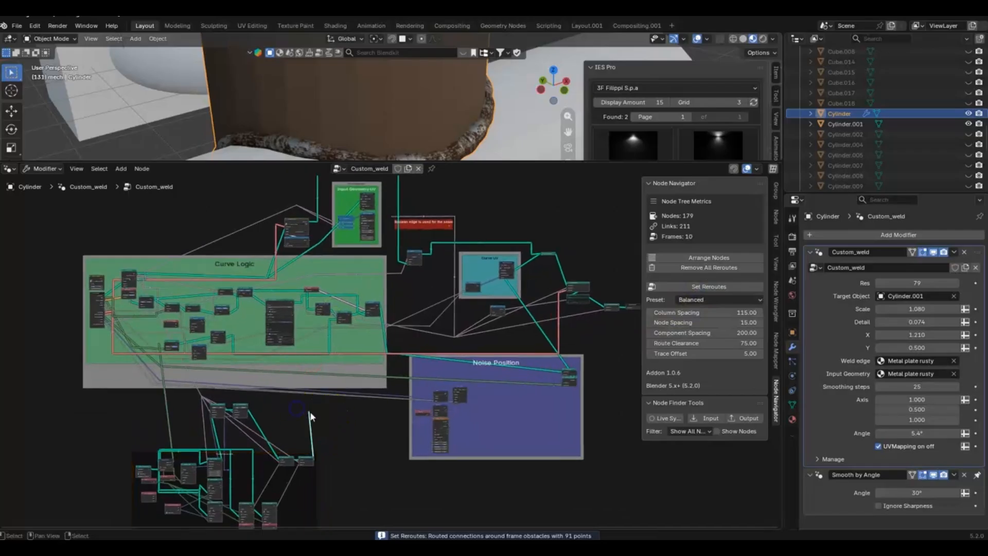
{"action": "key", "text": "ctrl+x"}
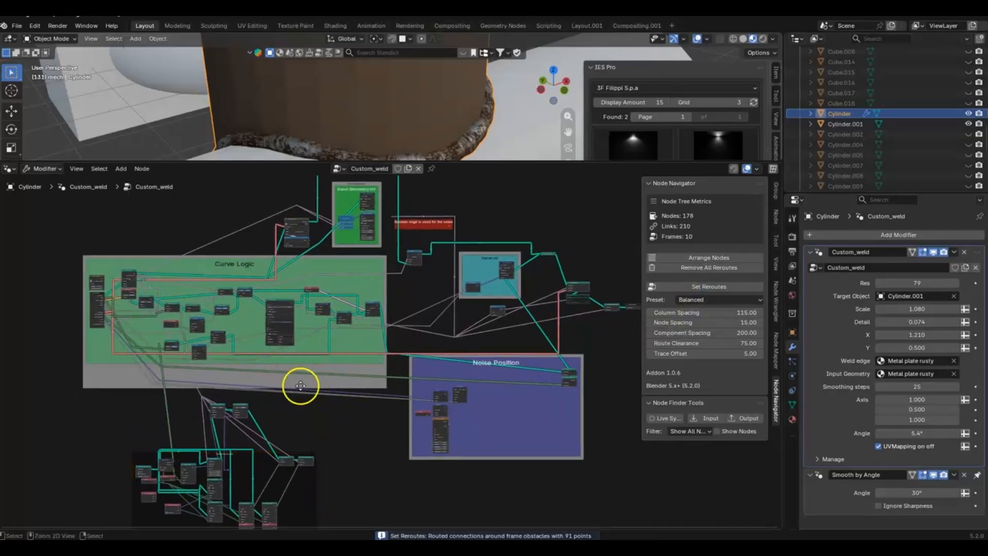
{"action": "key", "text": "ctrl+z"}
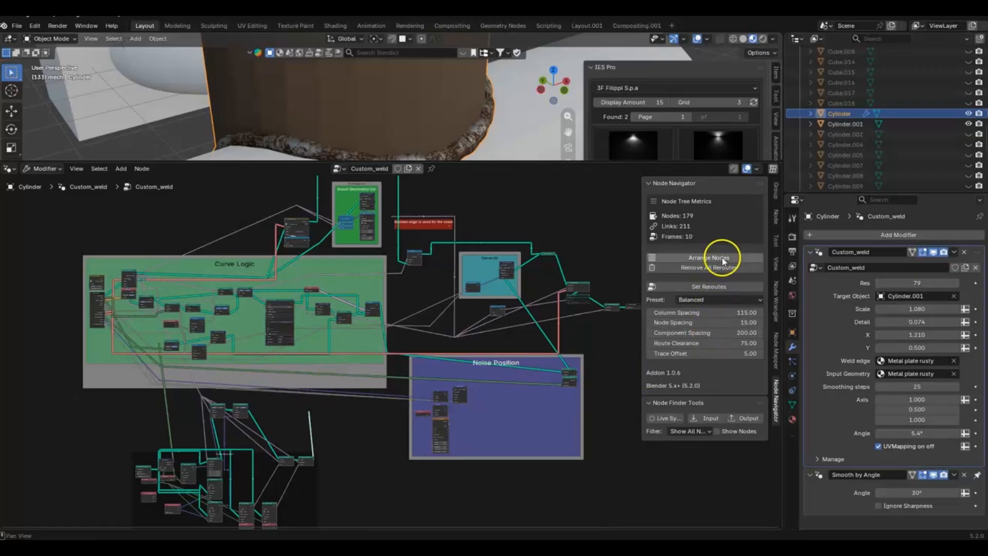
Remove all reroutes, route the links again with the Balanced preset, and examine the routing between the frames
{"action": "left_click", "coordinate": [710, 267]}
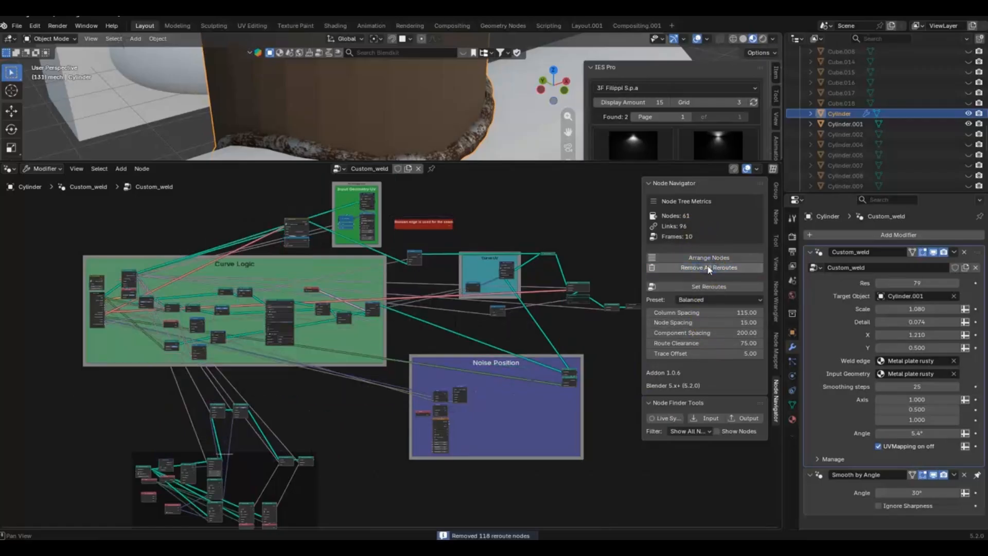
{"action": "left_click", "coordinate": [692, 286]}
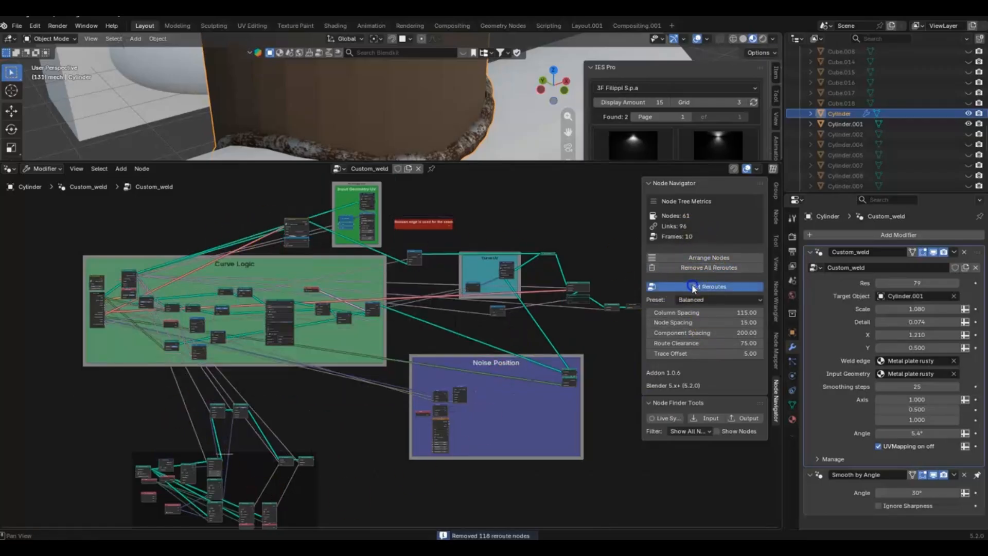
{"action": "scroll", "coordinate": [472, 279], "scroll_direction": "down", "scroll_amount": 1}
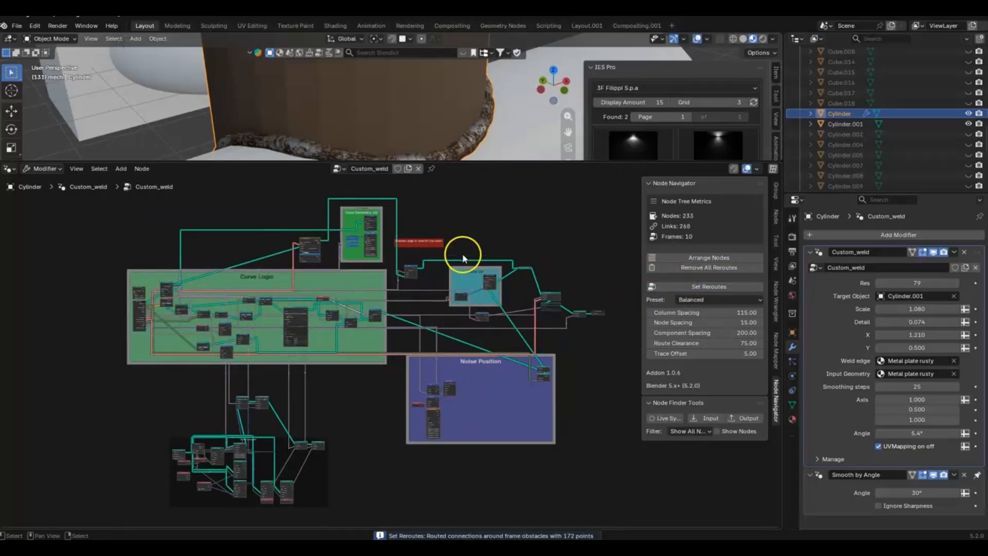
{"action": "scroll", "coordinate": [520, 317], "scroll_direction": "up", "scroll_amount": 3}
{"action": "scroll", "coordinate": [489, 329], "scroll_direction": "up", "scroll_amount": 5}
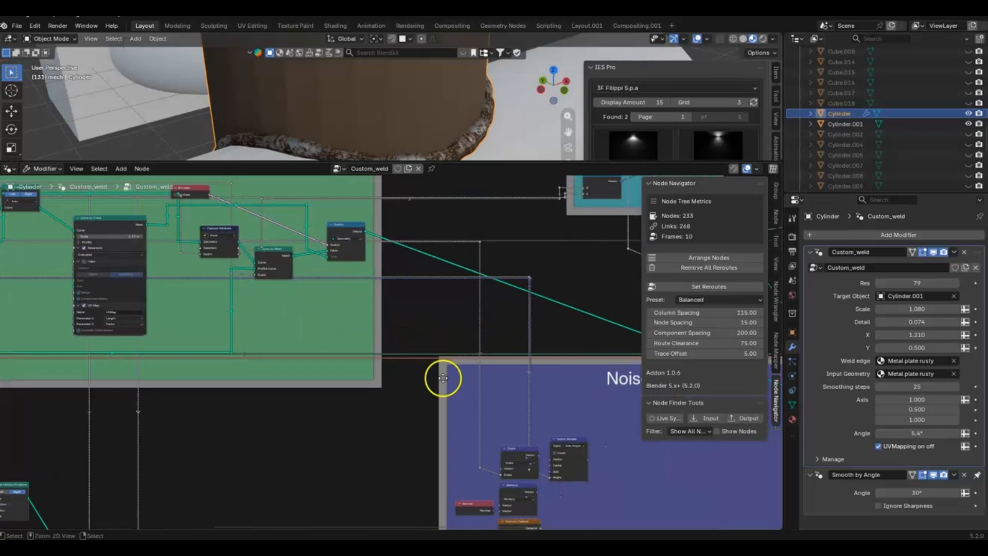
{"action": "middle_click_drag", "start_coordinate": [444, 380], "coordinate": [498, 515], "text": "ctrl"}
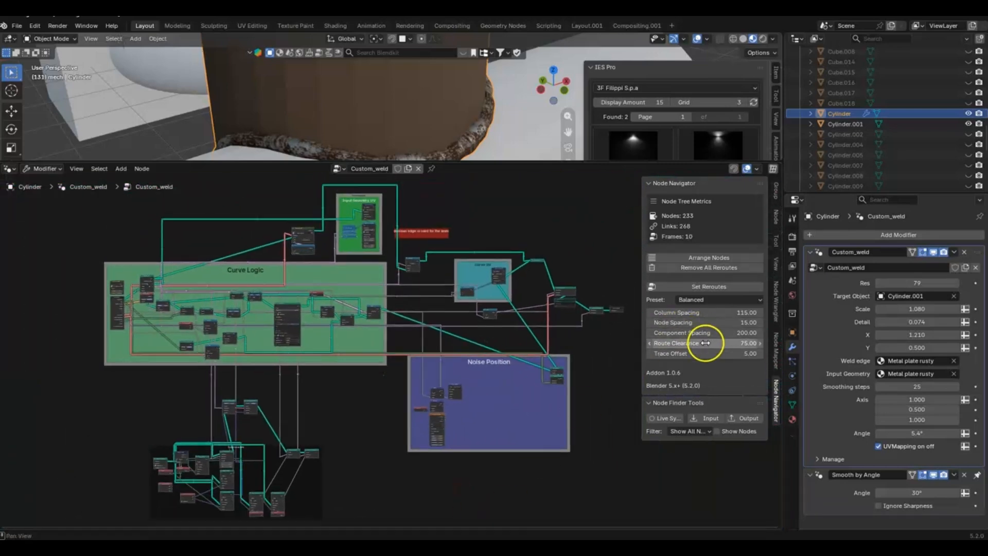
Remove all reroutes, and route the Custom_weld links again with a Trace Offset of 15 and a Route Clearance of 100
{"action": "left_click", "coordinate": [701, 270]}
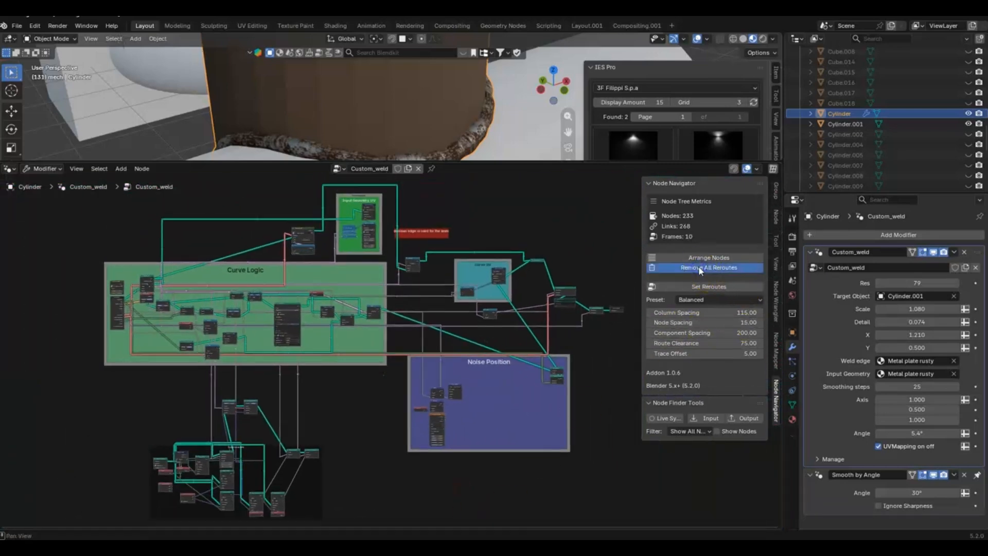
{"action": "left_click", "coordinate": [698, 354]}
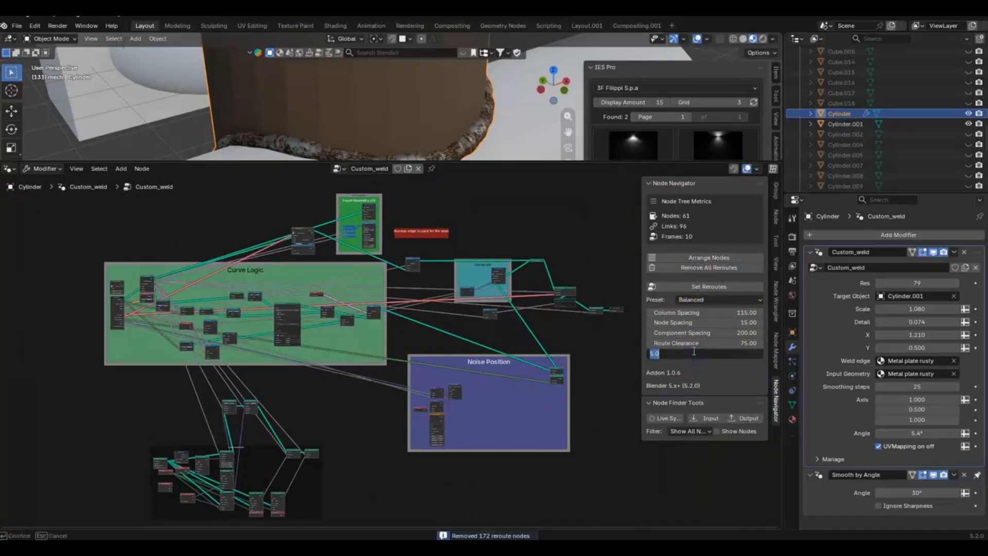
{"action": "type", "text": "15"}
{"action": "key", "text": "Return"}
{"action": "left_click_drag", "start_coordinate": [695, 343], "coordinate": [697, 345]}
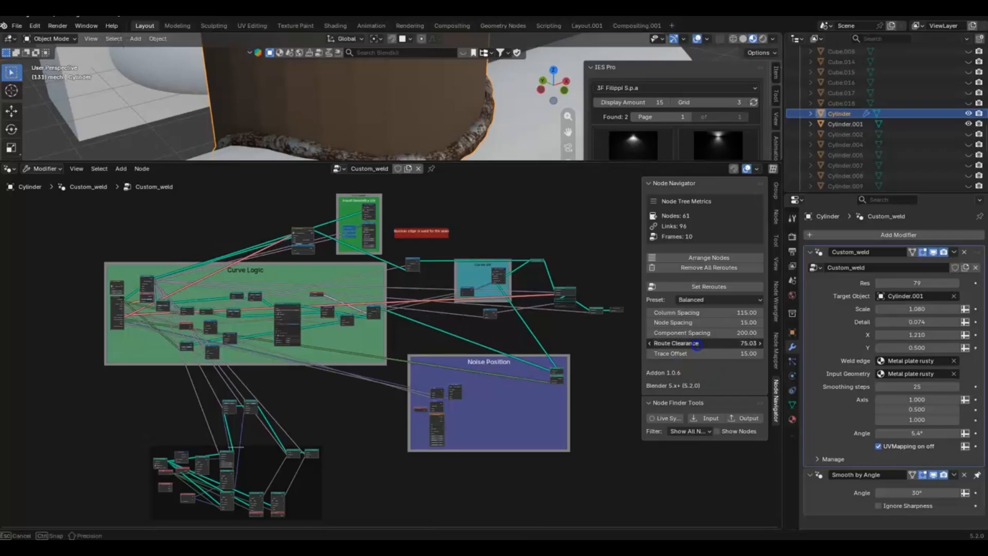
{"action": "left_click", "coordinate": [697, 344]}
{"action": "type", "text": "100"}
{"action": "key", "text": "Return"}
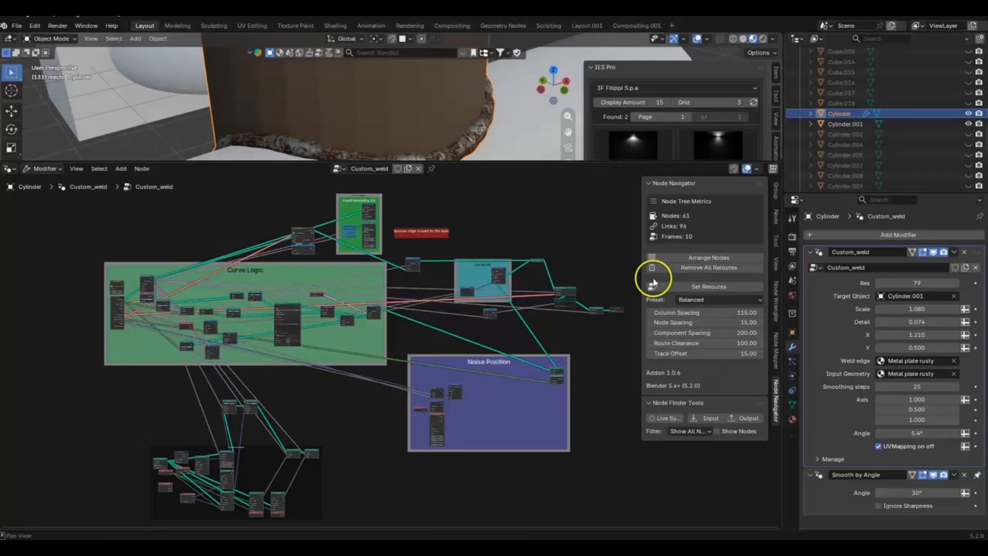
{"action": "left_click", "coordinate": [699, 289]}
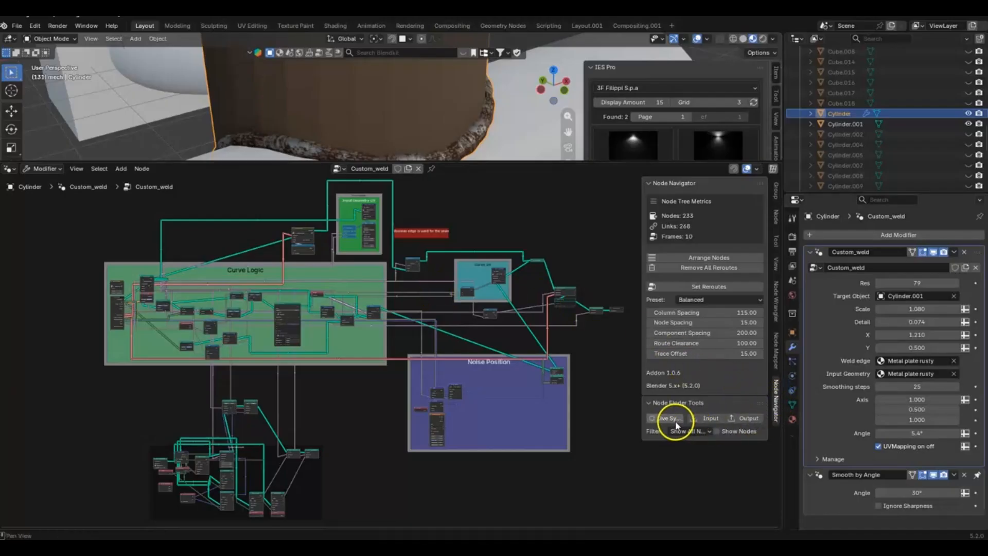
Jump to the tree's Group Input and Group Output nodes, and turn on Show Nodes in the Node Finder
{"action": "left_click", "coordinate": [703, 420]}
{"action": "left_click", "coordinate": [745, 418]}
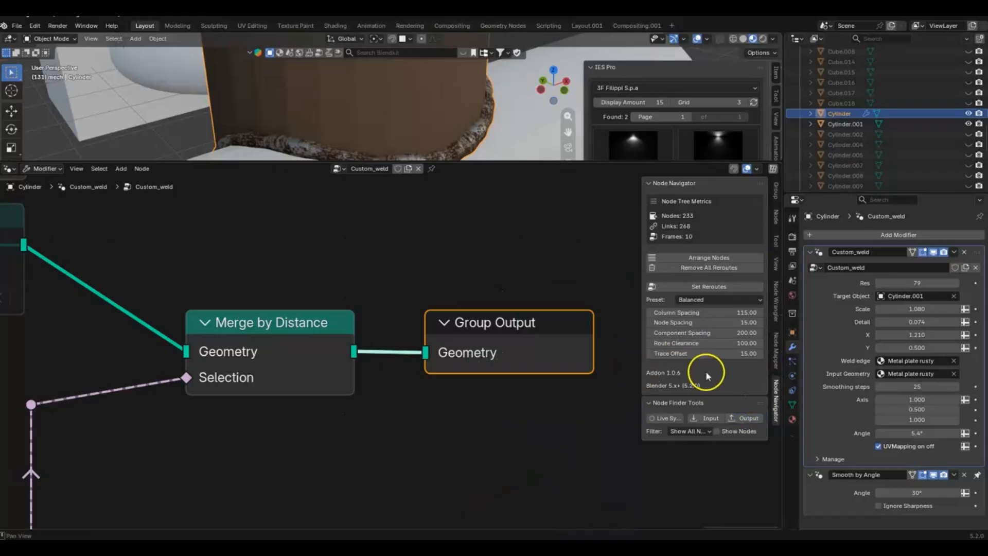
{"action": "left_click", "coordinate": [717, 432]}
{"action": "scroll", "coordinate": [712, 391], "scroll_direction": "down", "scroll_amount": 3}
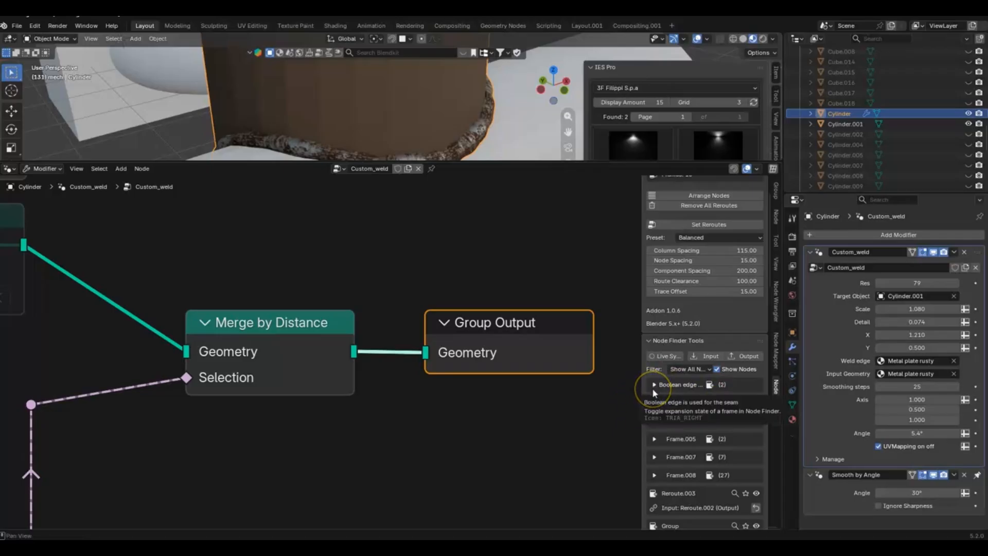
Filter the node list to the frame "Boolean edge is used for the seam", and zoom to Reroute.008 and Reroute.009
{"action": "left_click", "coordinate": [679, 370]}
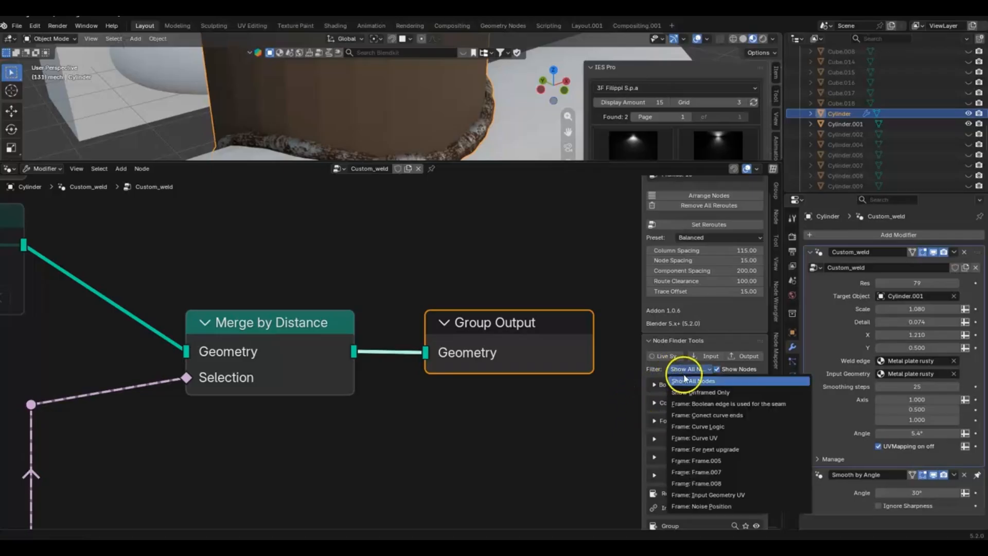
{"action": "left_click", "coordinate": [743, 405]}
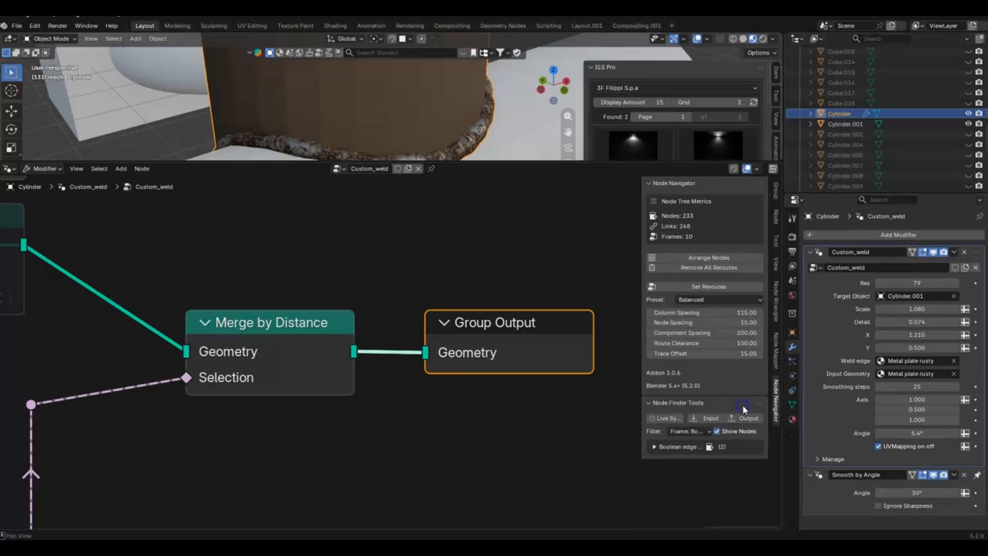
{"action": "left_click", "coordinate": [654, 447]}
{"action": "left_click", "coordinate": [732, 465]}
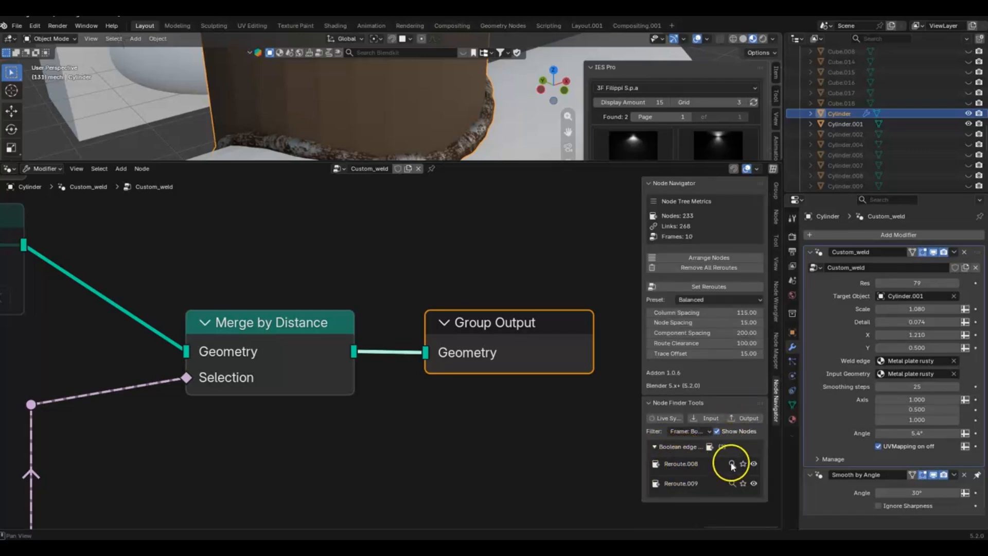
{"action": "left_click", "coordinate": [732, 484]}
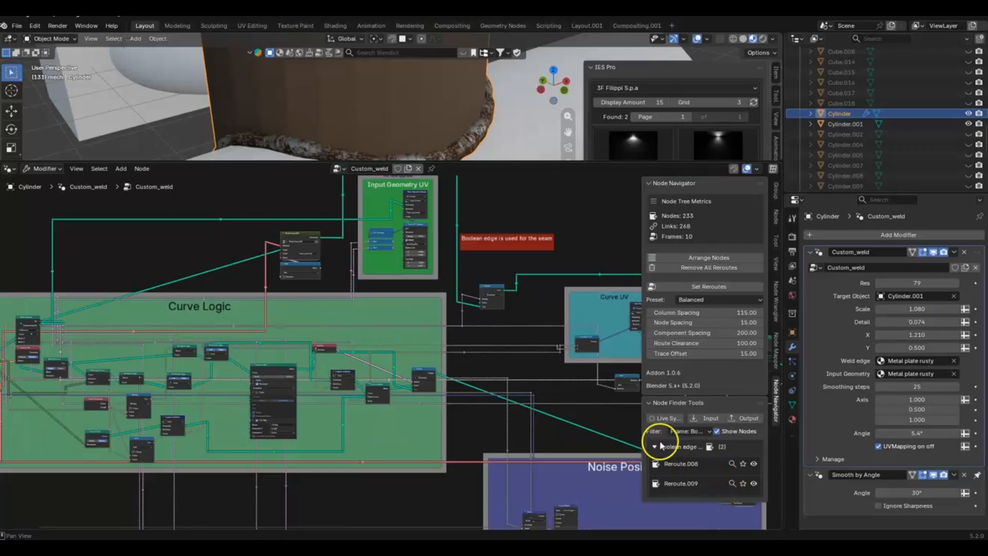
Filter the node list to the Input Geometry UV frame, and zoom to Not Boolean Math.002 and Pack UV Islands
{"action": "left_click", "coordinate": [690, 431]}
{"action": "left_click", "coordinate": [704, 406]}
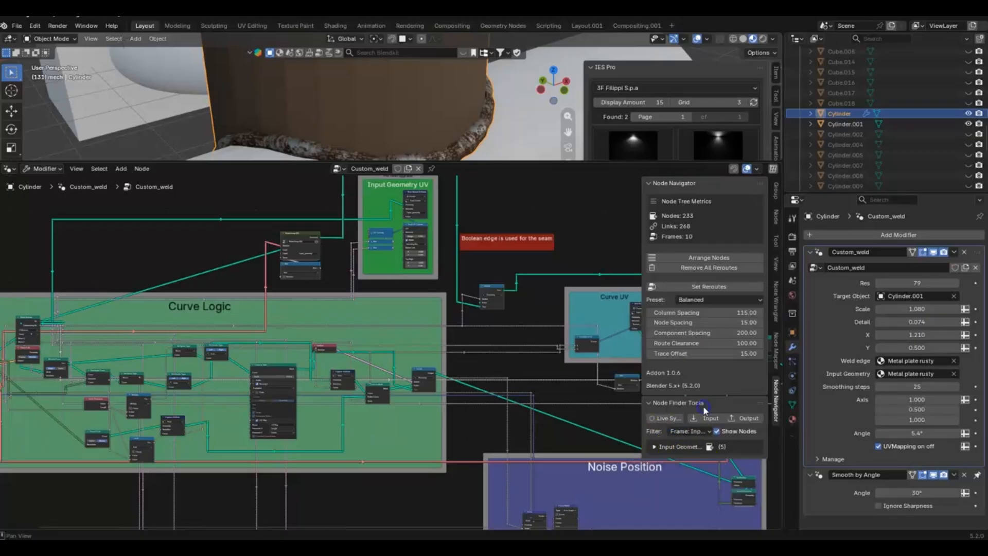
{"action": "left_click", "coordinate": [659, 444]}
{"action": "middle_click_drag", "start_coordinate": [693, 436], "coordinate": [675, 340]}
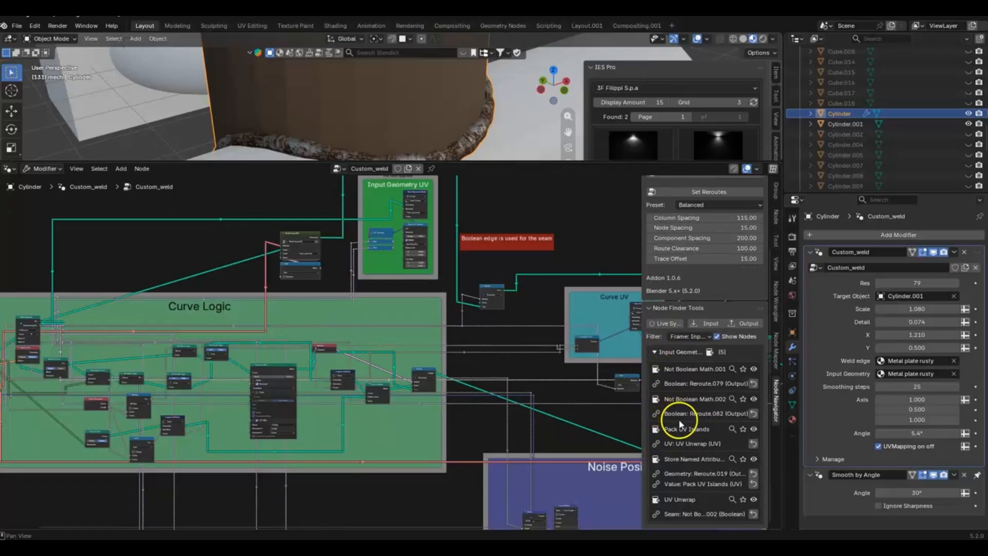
{"action": "left_click", "coordinate": [732, 399]}
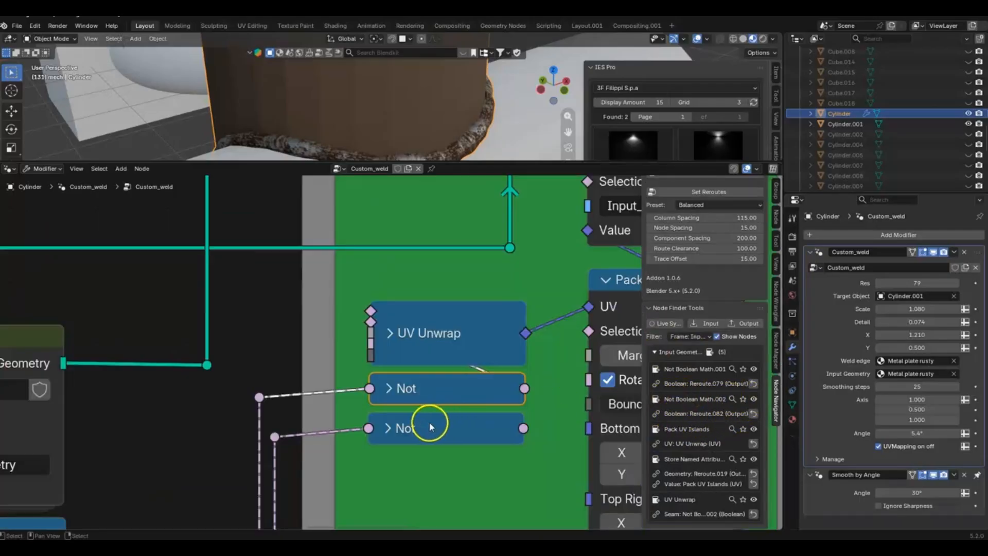
{"action": "left_click", "coordinate": [732, 429]}
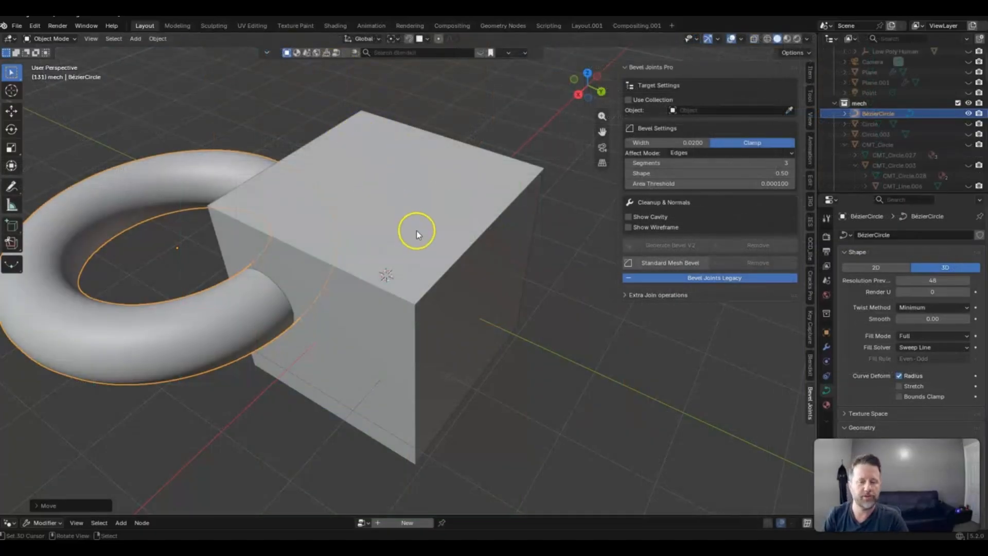
Generate a V2 bevel joining the BézierCircle ring to the cube, and examine both intersections
{"action": "middle_click_drag", "start_coordinate": [416, 231], "coordinate": [390, 262]}
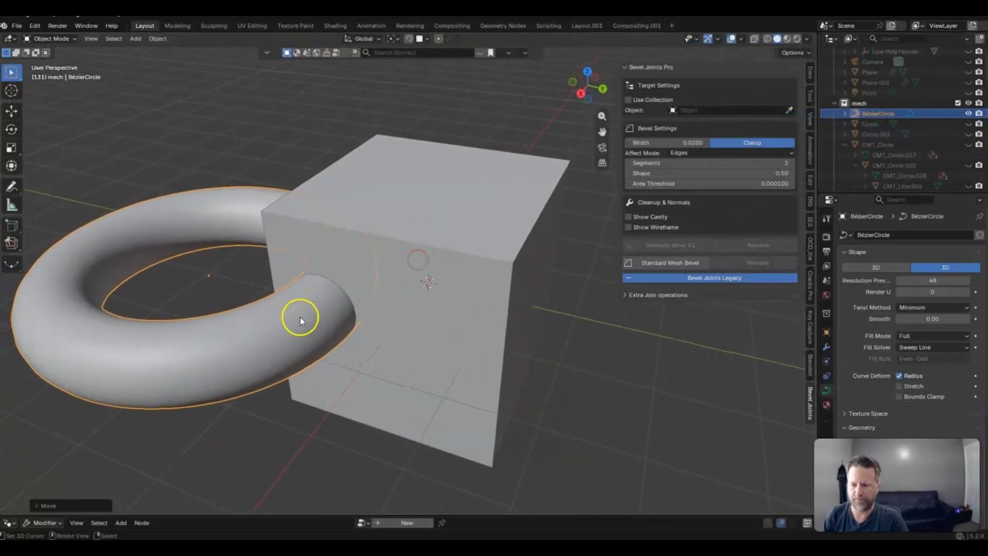
{"action": "left_click", "coordinate": [373, 221], "text": "shift"}
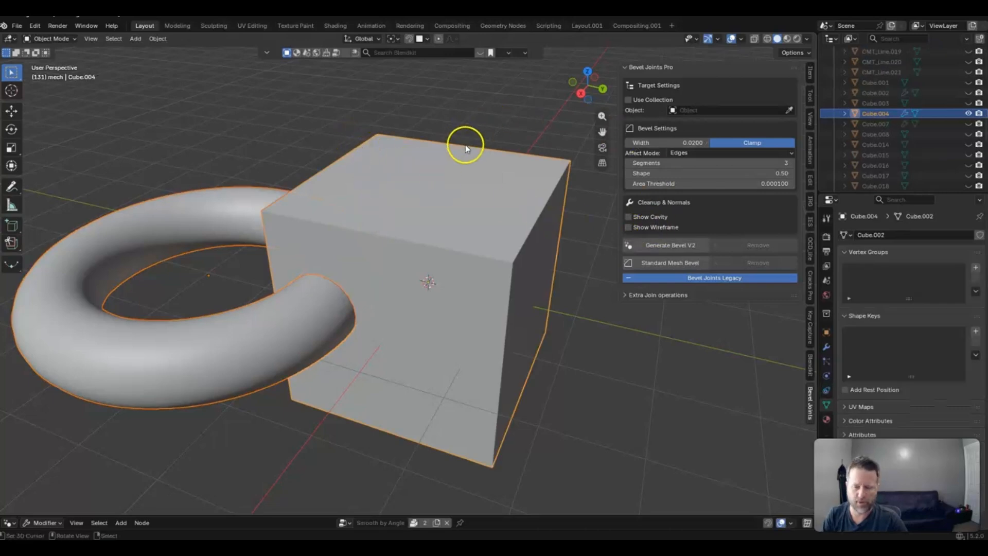
{"action": "left_click", "coordinate": [674, 245]}
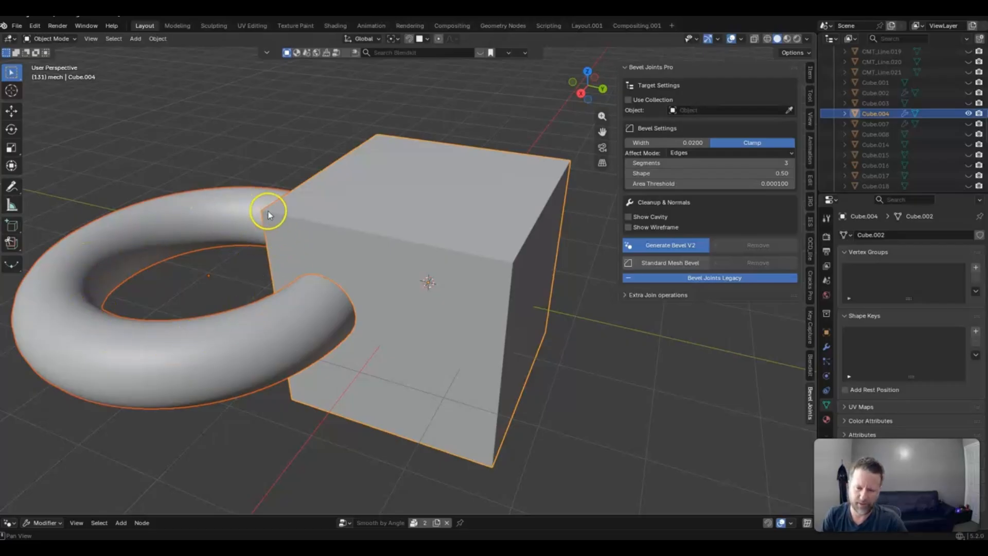
{"action": "middle_click_drag", "start_coordinate": [268, 215], "coordinate": [286, 242]}
{"action": "middle_click_drag", "start_coordinate": [358, 268], "coordinate": [439, 259]}
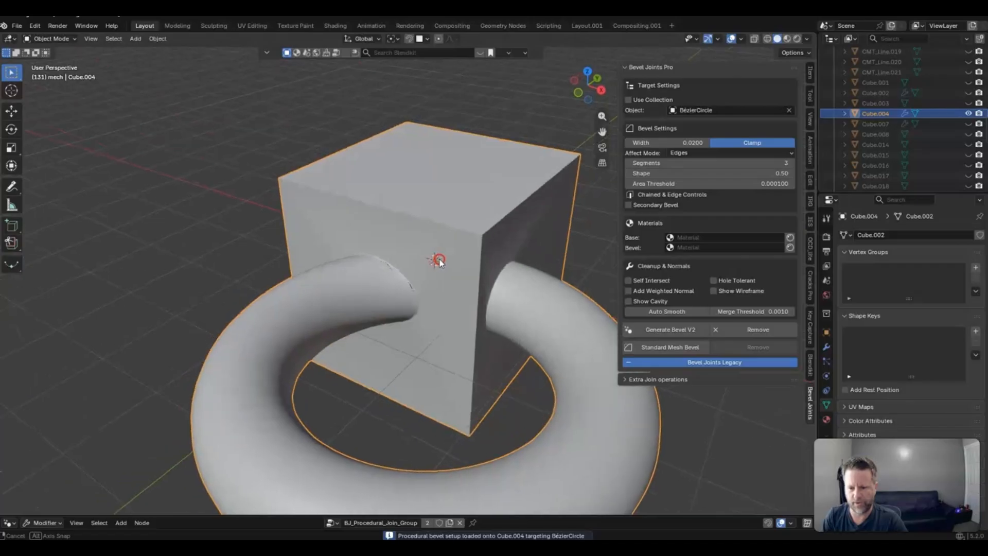
{"action": "scroll", "coordinate": [476, 243], "scroll_direction": "up", "scroll_amount": 5}
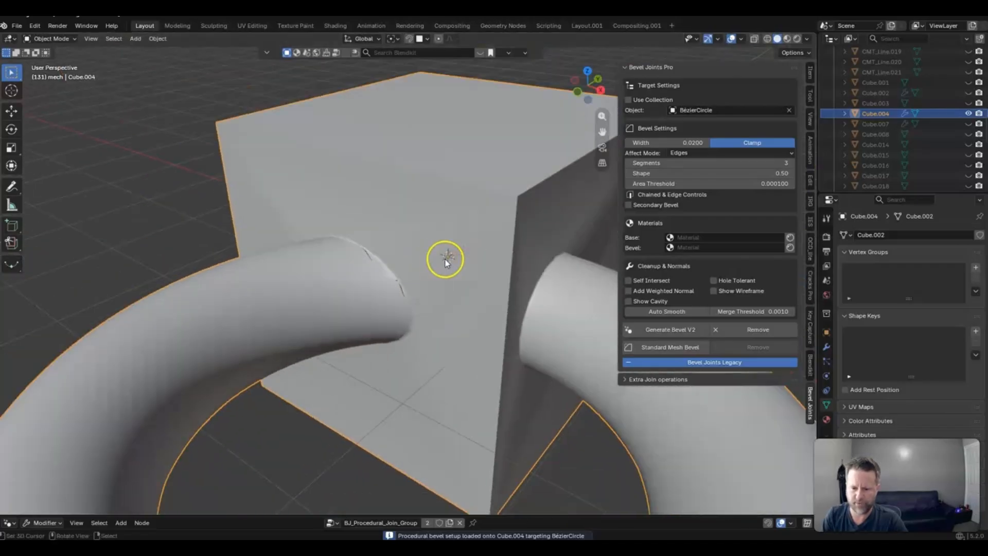
{"action": "mouse_move", "coordinate": [461, 251]}
{"action": "middle_mouse_down"}
{"action": "mouse_move", "coordinate": [435, 240]}
{"action": "mouse_move", "coordinate": [448, 250]}
{"action": "middle_mouse_up"}
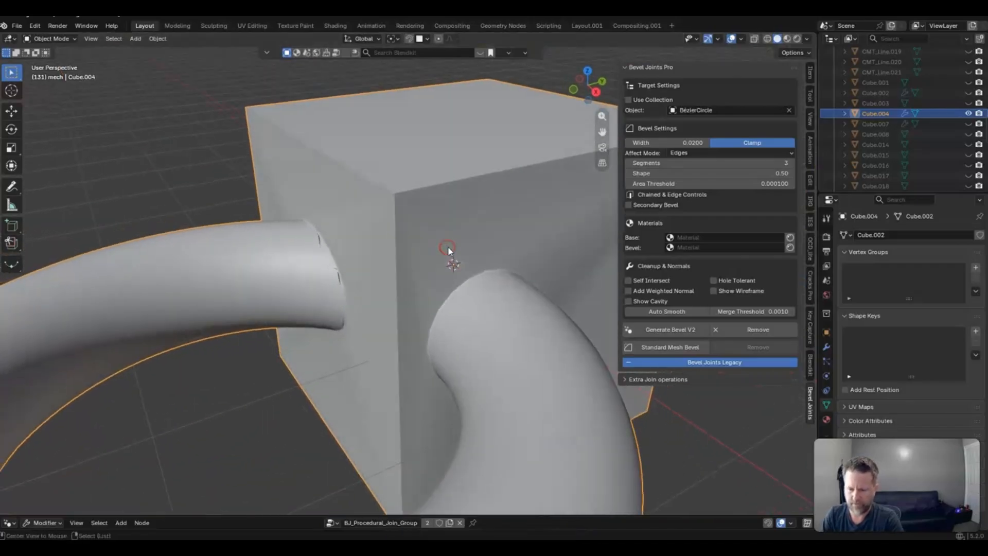
{"action": "mouse_move", "coordinate": [381, 236]}
{"action": "middle_mouse_down"}
{"action": "mouse_move", "coordinate": [400, 235]}
{"action": "mouse_move", "coordinate": [373, 235]}
{"action": "middle_mouse_up"}
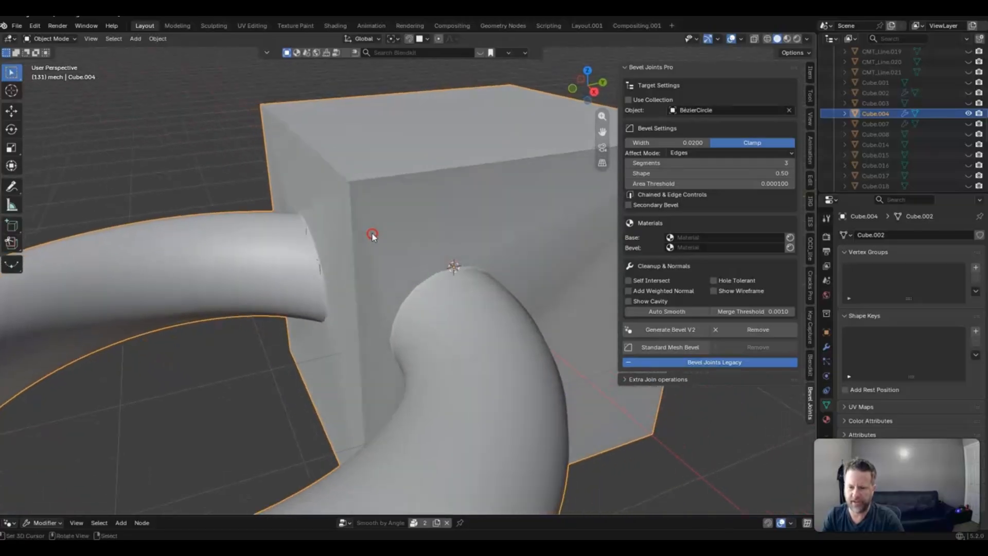
Turn on Add Weighted Normal for the cube's bevel joint, examine the ring's seam, and remove the joint
{"action": "left_click", "coordinate": [628, 291]}
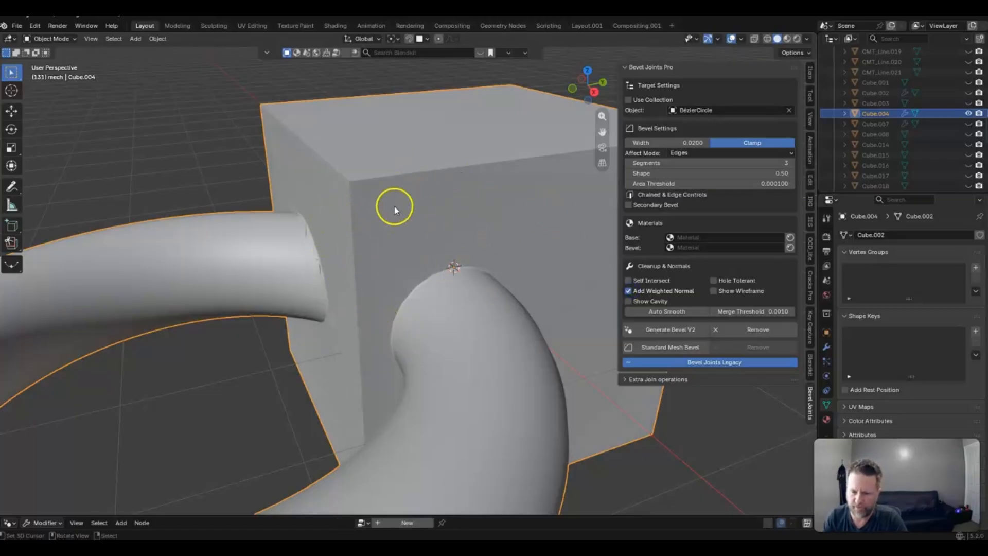
{"action": "middle_click_drag", "start_coordinate": [396, 210], "coordinate": [403, 256]}
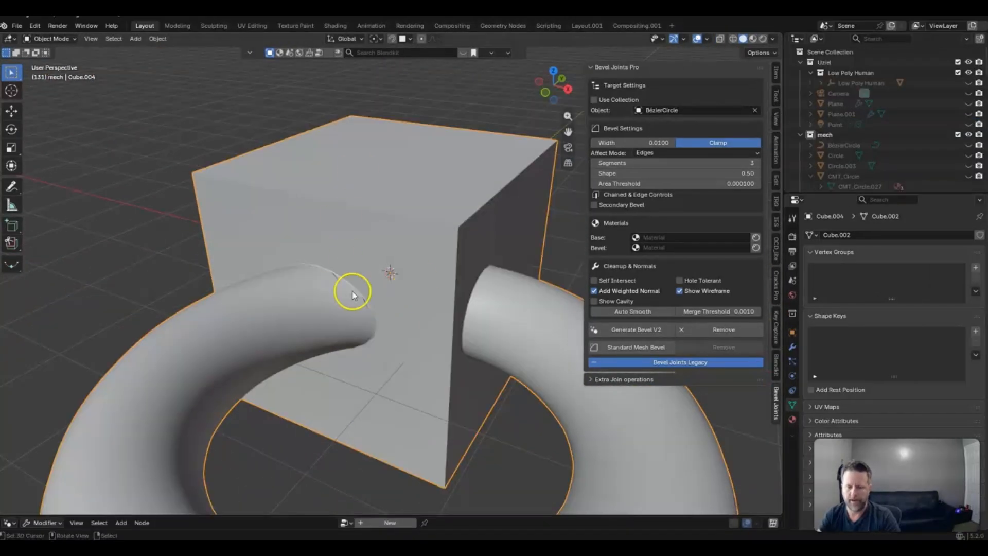
{"action": "scroll", "coordinate": [384, 267], "scroll_direction": "up", "scroll_amount": 5}
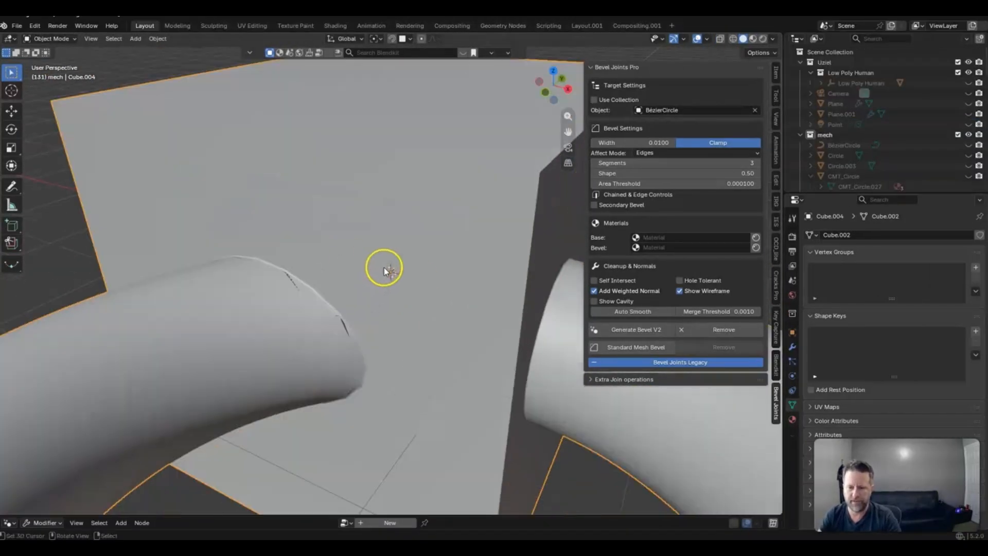
{"action": "middle_click_drag", "start_coordinate": [384, 270], "coordinate": [421, 226]}
{"action": "scroll", "coordinate": [307, 227], "scroll_direction": "up", "scroll_amount": 5}
{"action": "scroll", "coordinate": [311, 222], "scroll_direction": "down", "scroll_amount": 5}
{"action": "left_click", "coordinate": [725, 333]}
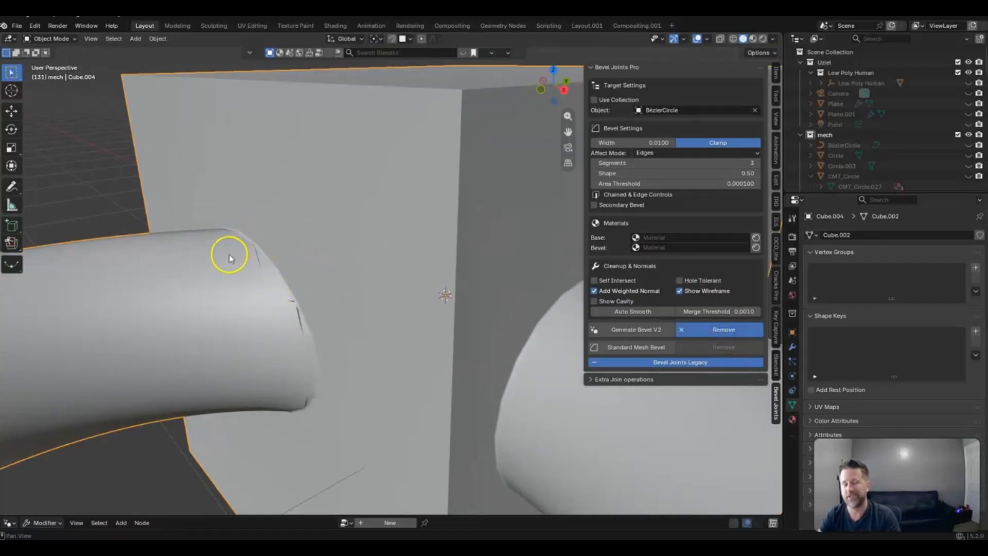
Set the BézierCircle ring's bevel resolution to 32
{"action": "right_click", "coordinate": [248, 267], "text": "shift"}
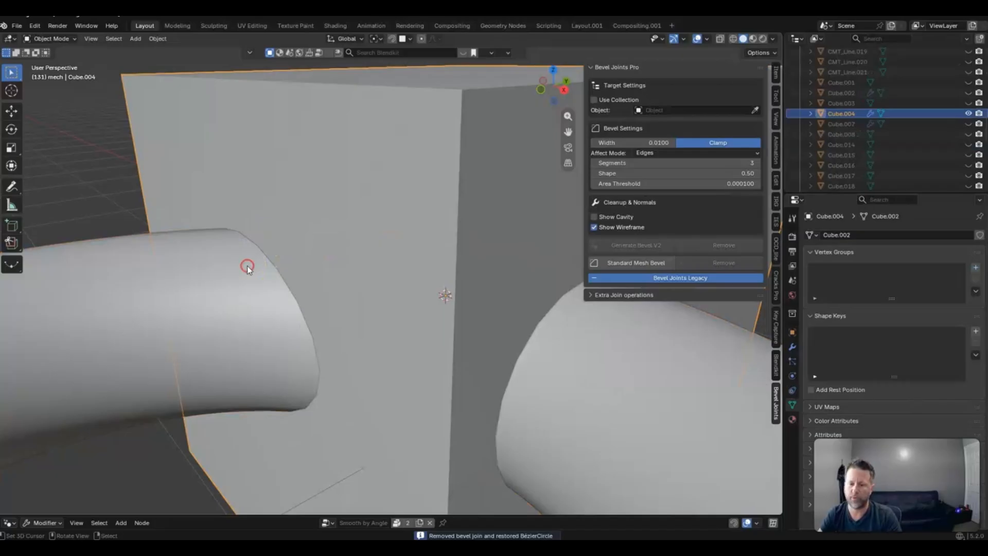
{"action": "scroll", "coordinate": [421, 297], "scroll_direction": "down", "scroll_amount": 3}
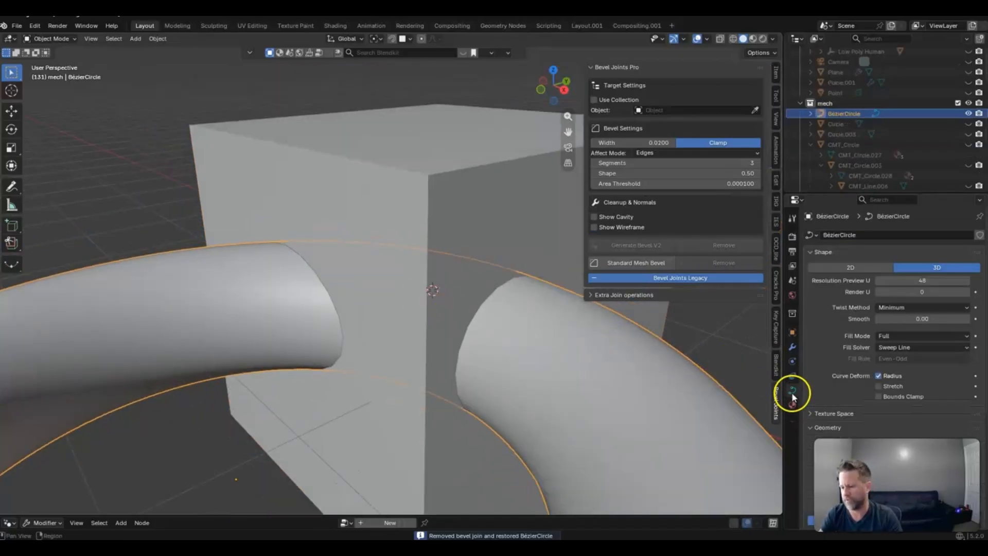
{"action": "scroll", "coordinate": [850, 375], "scroll_direction": "down", "scroll_amount": 8}
{"action": "left_click", "coordinate": [916, 375]}
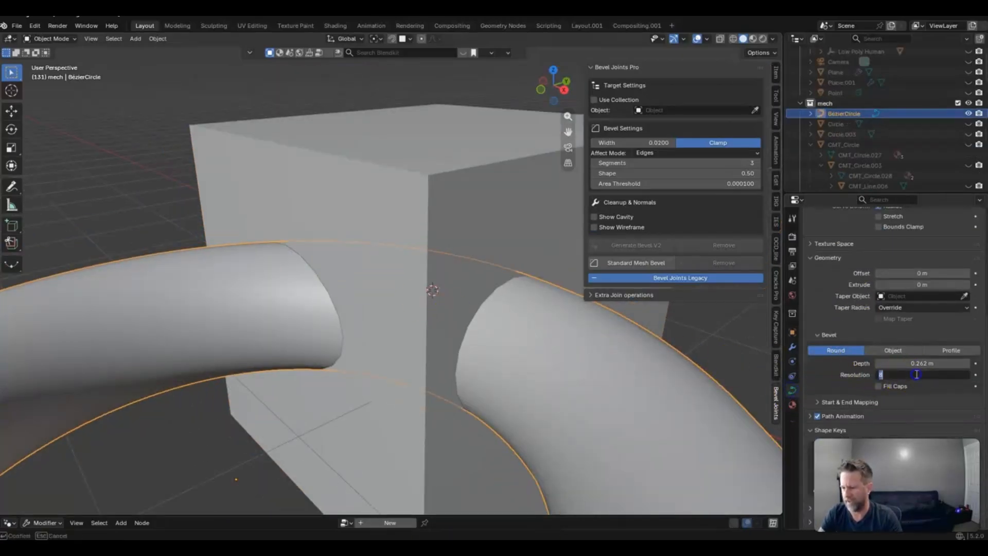
{"action": "key", "text": "Return"}
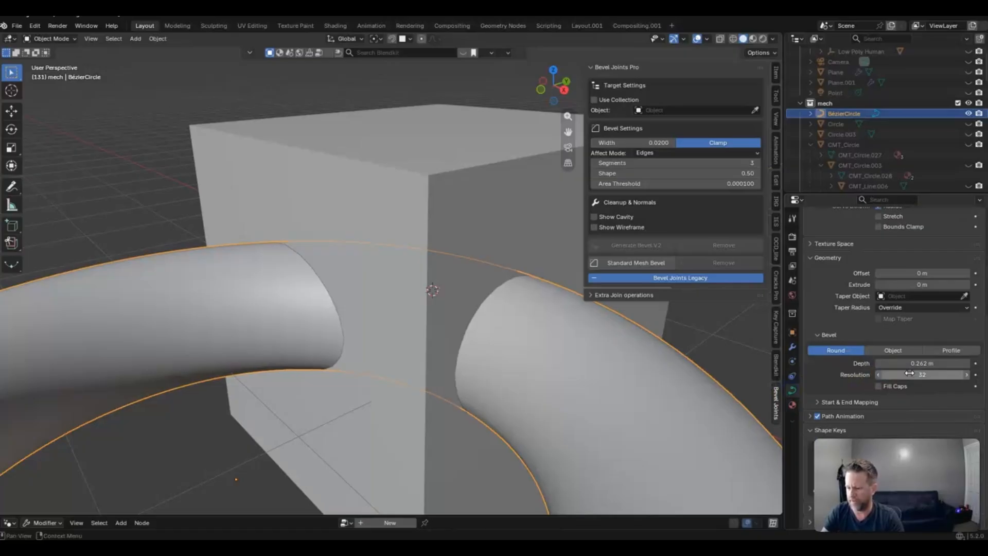
Generate the V2 bevel between the smoother ring and the cube again, and examine the joint's rim up close
{"action": "left_click", "coordinate": [391, 203]}
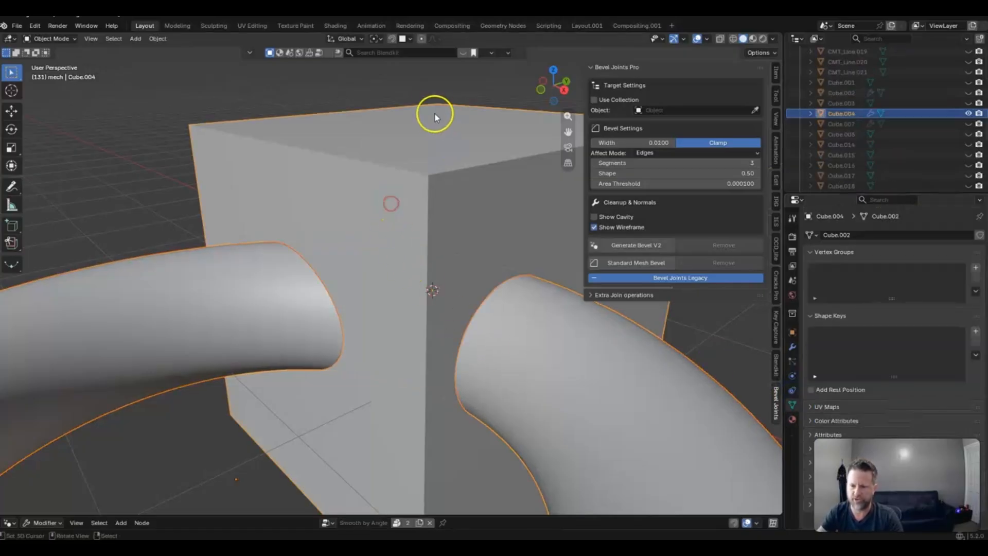
{"action": "left_click", "coordinate": [633, 246]}
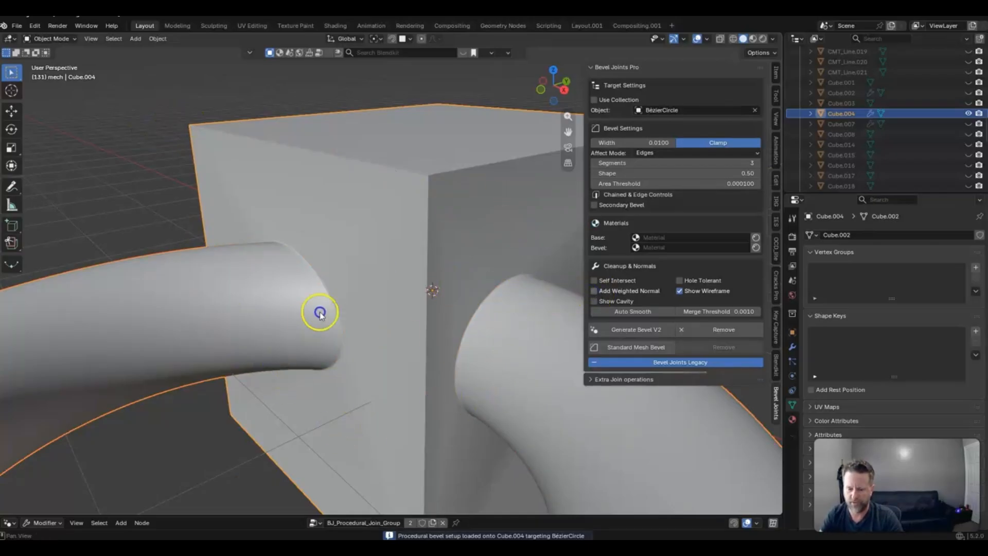
{"action": "middle_click_drag", "start_coordinate": [463, 269], "coordinate": [295, 260]}
{"action": "scroll", "coordinate": [322, 267], "scroll_direction": "up", "scroll_amount": 2}
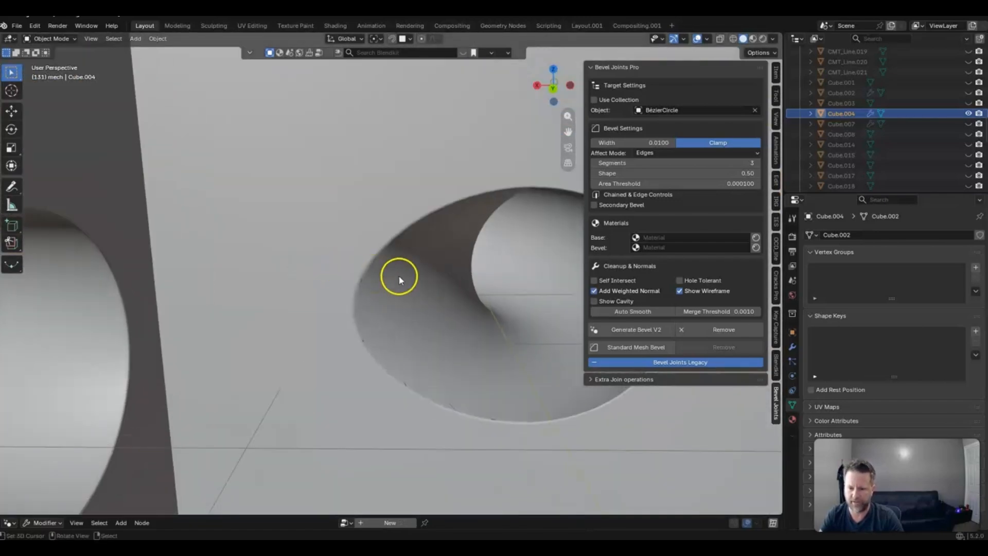
{"action": "middle_click_drag", "start_coordinate": [399, 277], "coordinate": [365, 183], "text": "shift"}
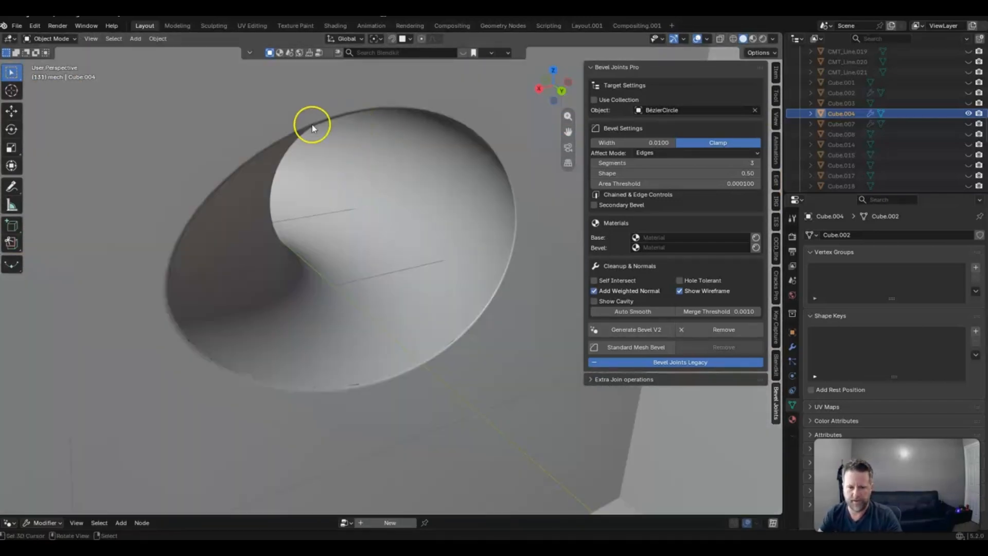
{"action": "middle_click_drag", "start_coordinate": [311, 282], "coordinate": [338, 235], "text": "ctrl"}
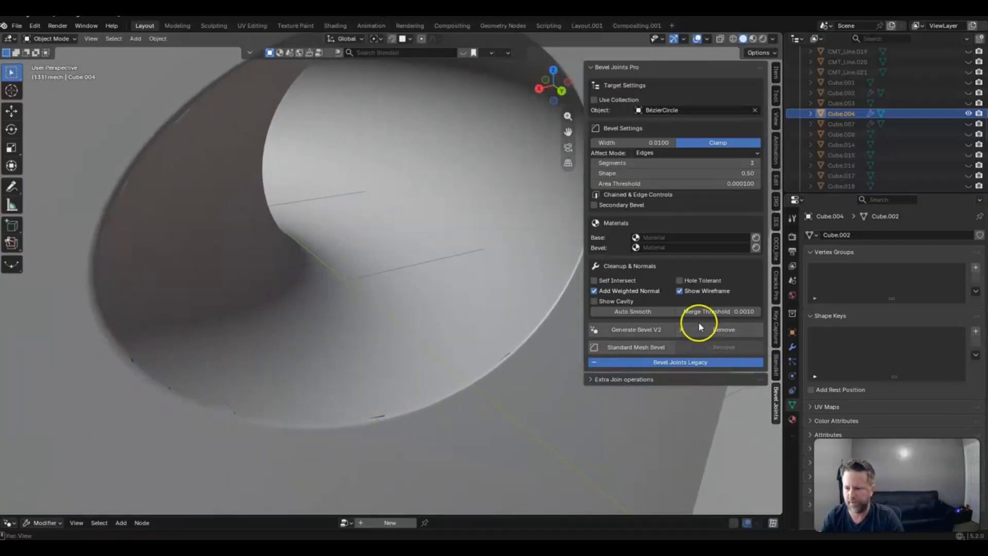
Set the cube's bevel width to 0.005 with the wireframe shown only for this change, and examine both ring intersections
{"action": "left_click", "coordinate": [679, 290]}
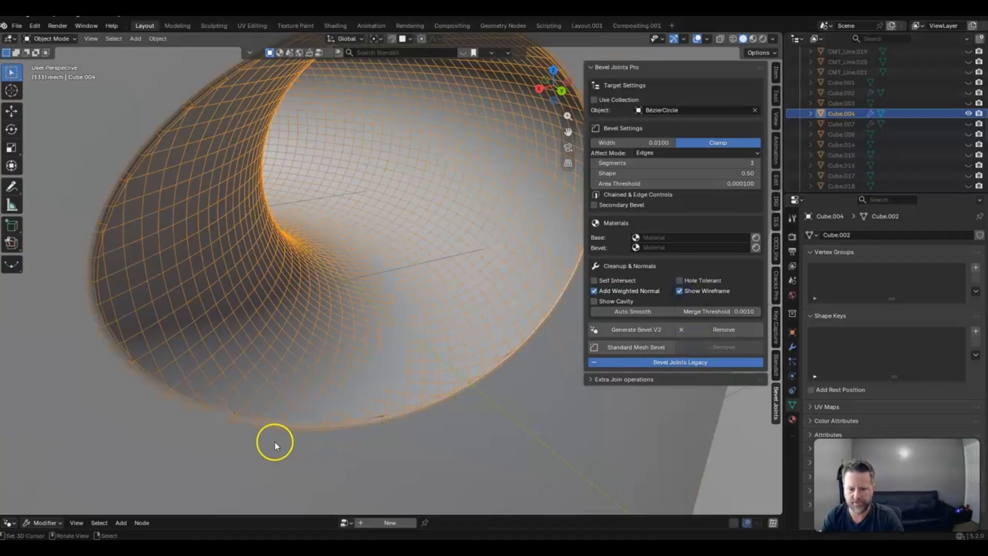
{"action": "left_click", "coordinate": [630, 142]}
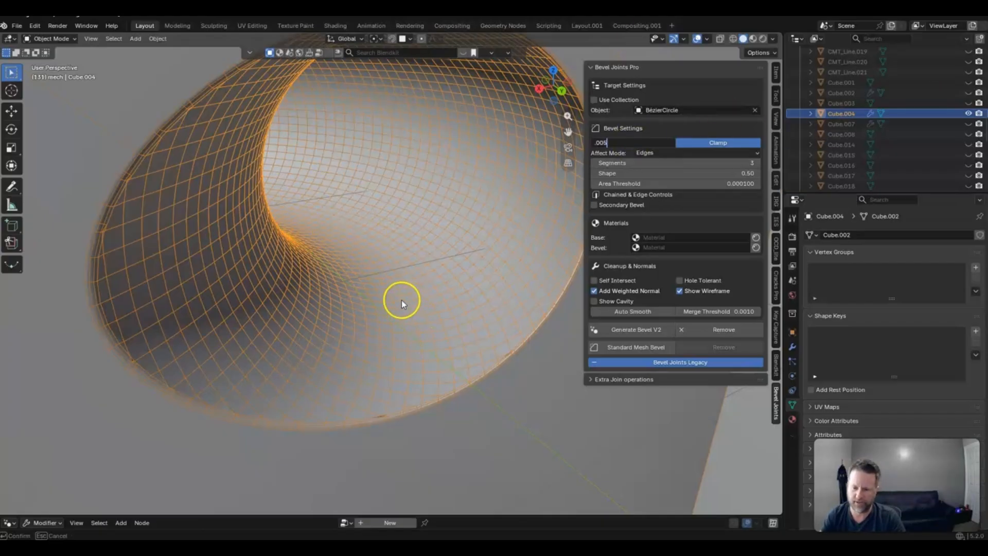
{"action": "key", "text": "Return"}
{"action": "left_click", "coordinate": [679, 291]}
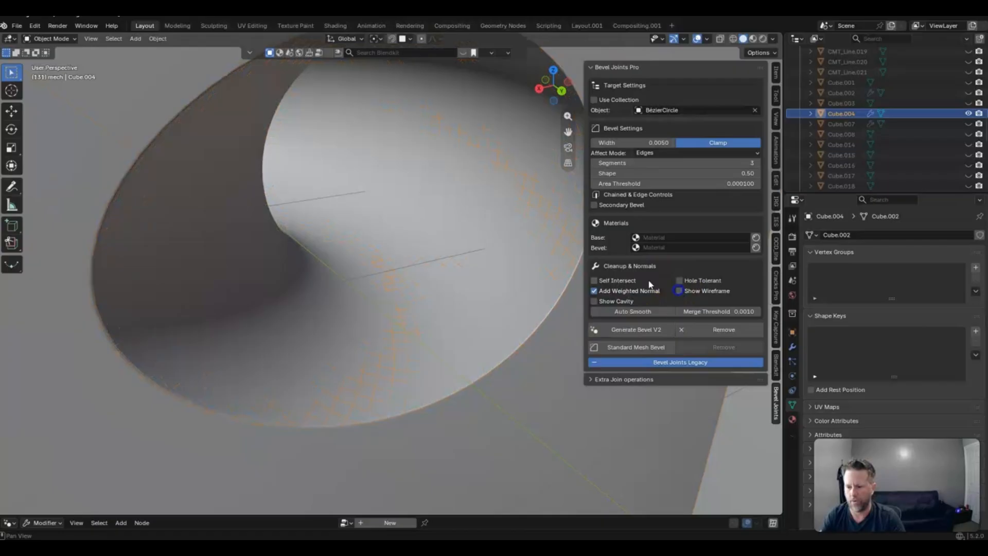
{"action": "middle_click_drag", "start_coordinate": [374, 215], "coordinate": [421, 253]}
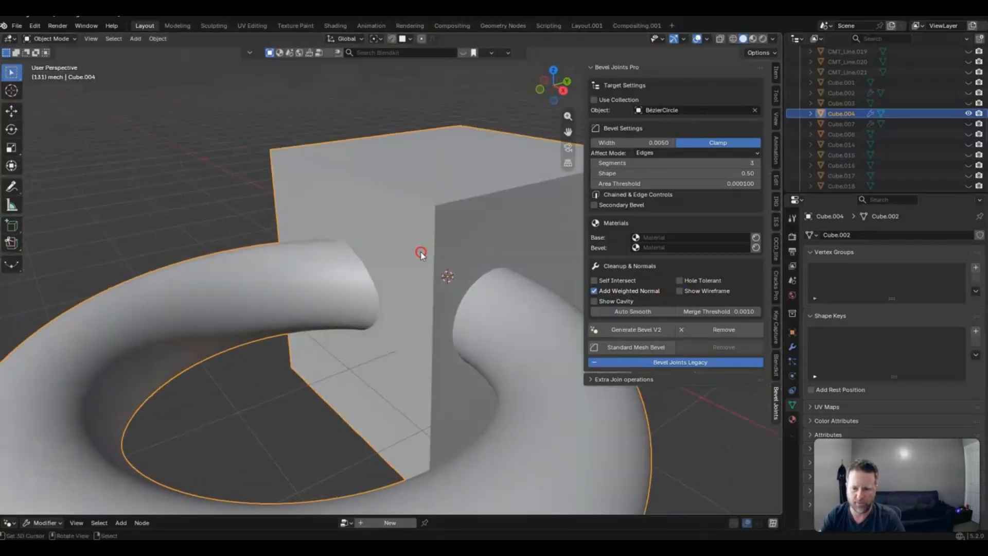
{"action": "left_click_drag", "start_coordinate": [302, 185], "coordinate": [433, 223]}
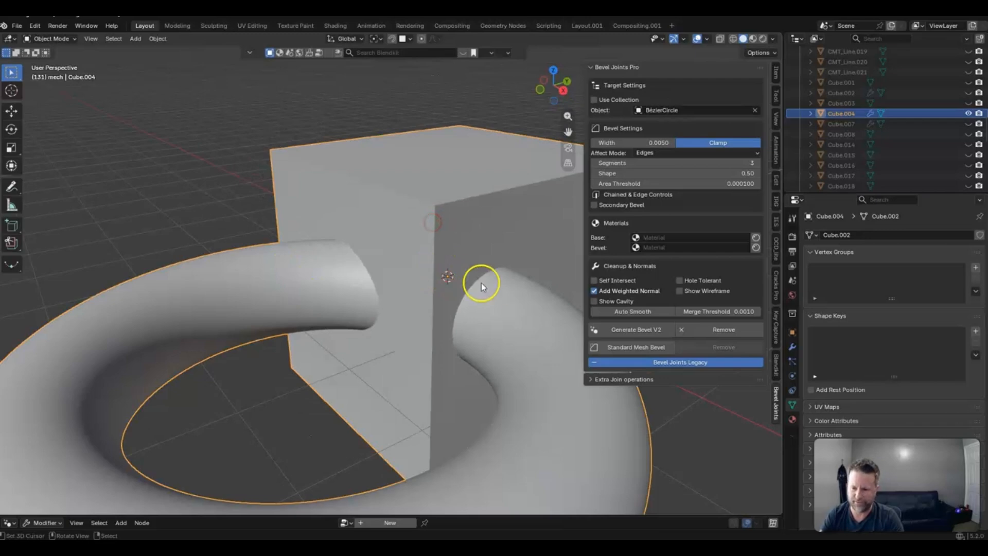
{"action": "scroll", "coordinate": [481, 283], "scroll_direction": "down", "scroll_amount": 3}
{"action": "mouse_move", "coordinate": [426, 239]}
{"action": "middle_mouse_down"}
{"action": "mouse_move", "coordinate": [406, 254]}
{"action": "mouse_move", "coordinate": [454, 261]}
{"action": "mouse_move", "coordinate": [437, 230]}
{"action": "middle_mouse_up"}
{"action": "scroll", "coordinate": [448, 242], "scroll_direction": "up", "scroll_amount": 6}
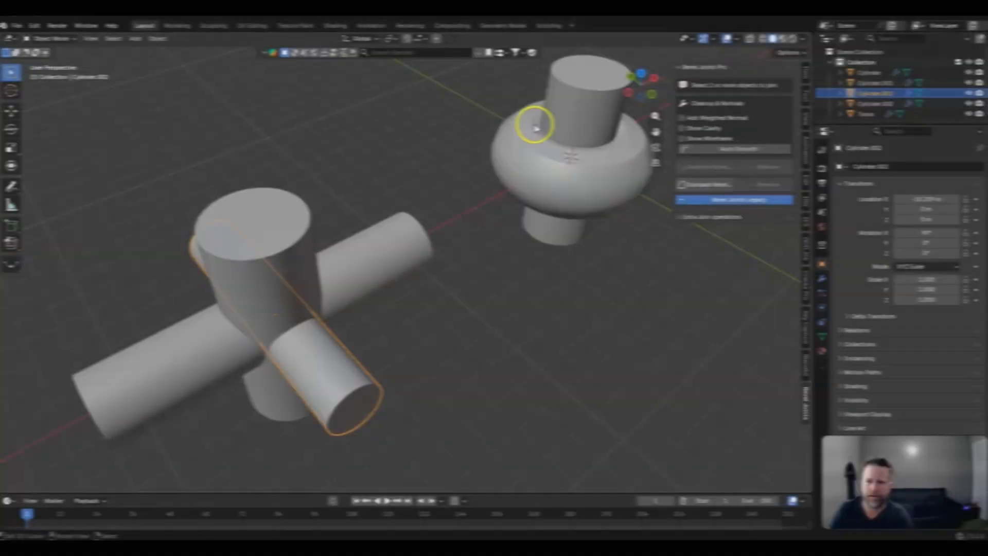
Select the three crossing cylinders and expand the Bevel Joints Legacy settings
{"action": "mouse_move", "coordinate": [512, 126]}
{"action": "middle_mouse_down"}
{"action": "mouse_move", "coordinate": [529, 159]}
{"action": "mouse_move", "coordinate": [527, 134]}
{"action": "middle_mouse_up"}
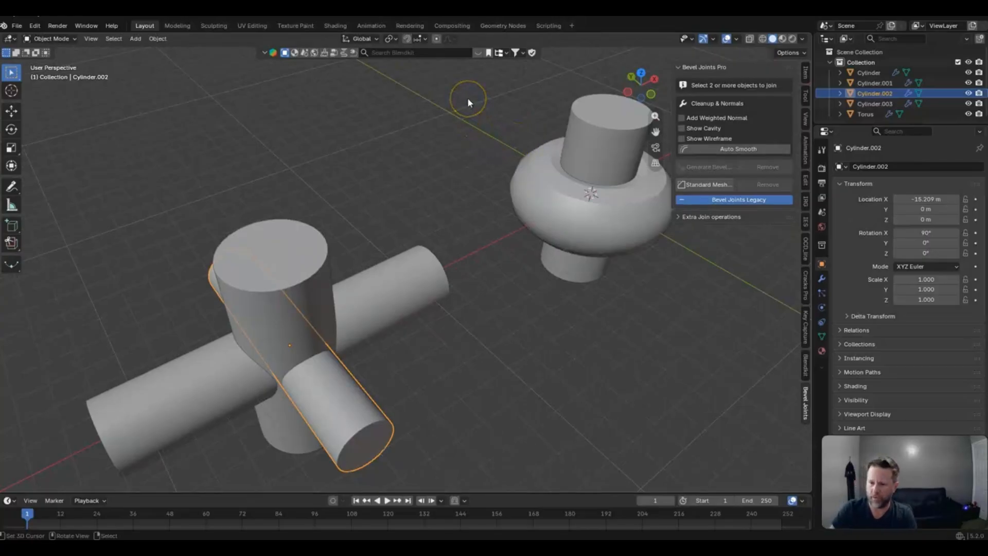
{"action": "middle_click_drag", "start_coordinate": [467, 97], "coordinate": [510, 116]}
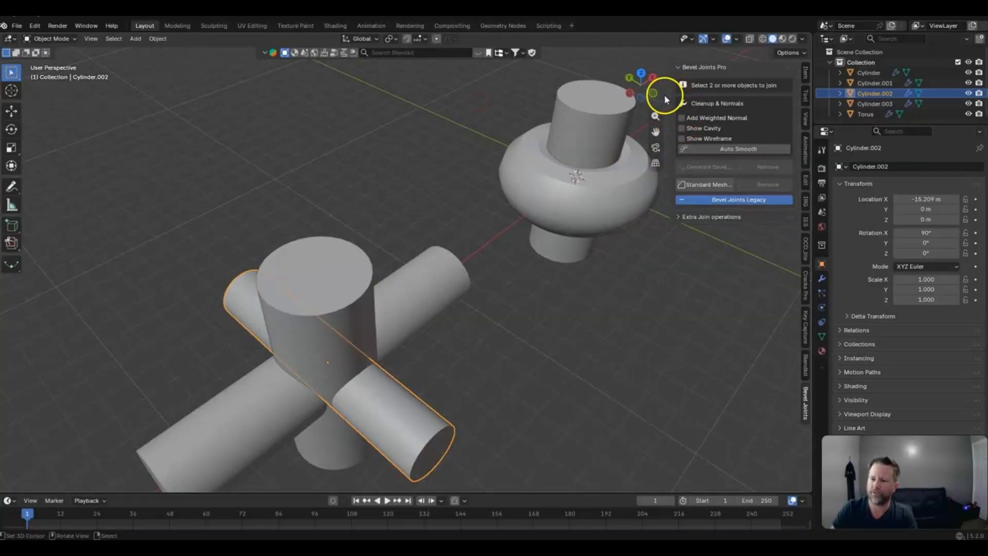
{"action": "left_click_drag", "start_coordinate": [568, 81], "coordinate": [585, 136]}
{"action": "left_click", "coordinate": [343, 287]}
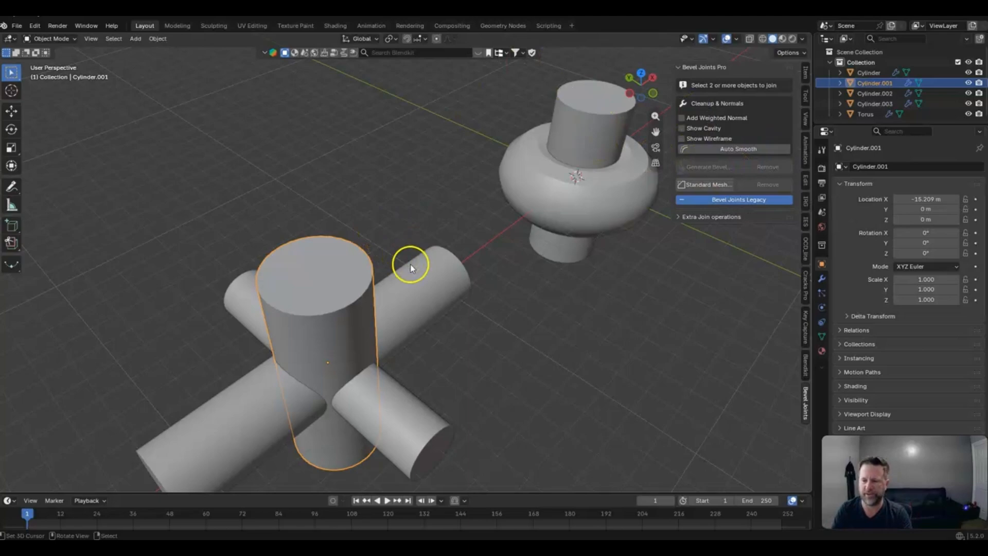
{"action": "left_click", "coordinate": [413, 306], "text": "shift"}
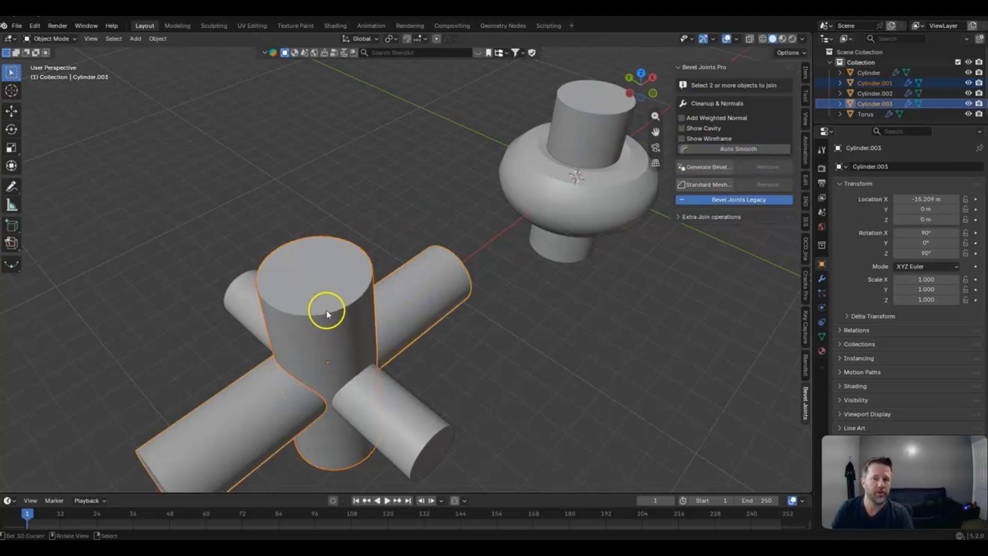
{"action": "left_click", "coordinate": [350, 298], "text": "shift"}
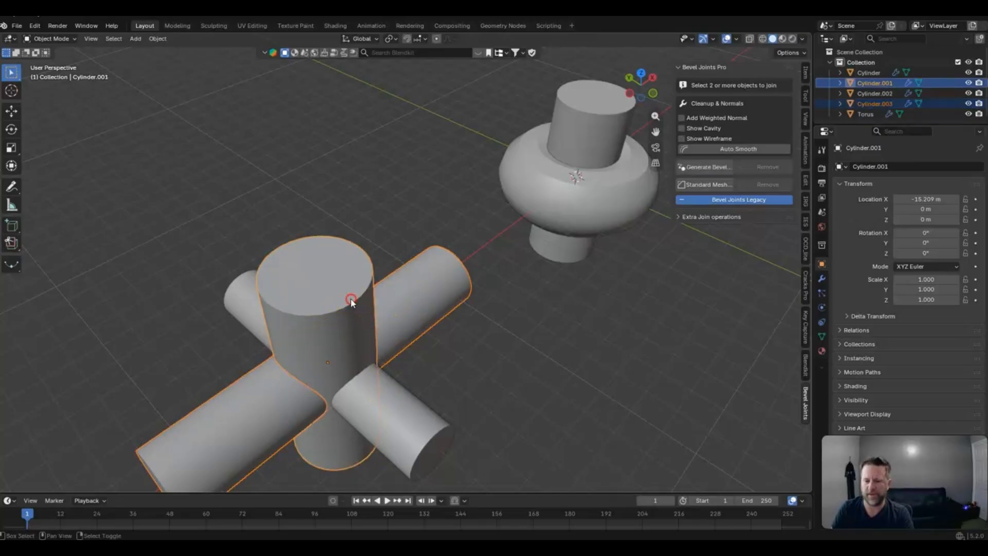
{"action": "left_click", "coordinate": [397, 395], "text": "shift"}
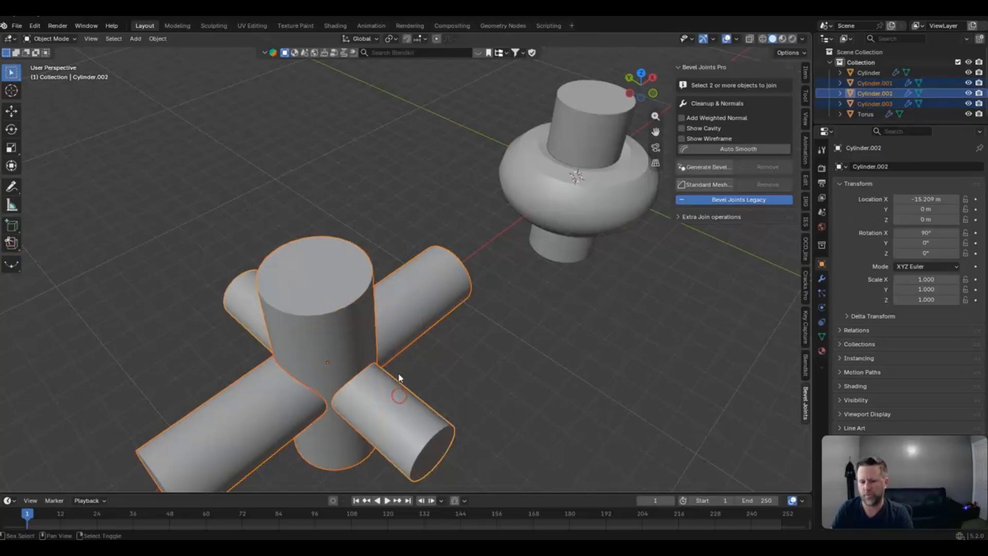
{"action": "left_click", "coordinate": [707, 199]}
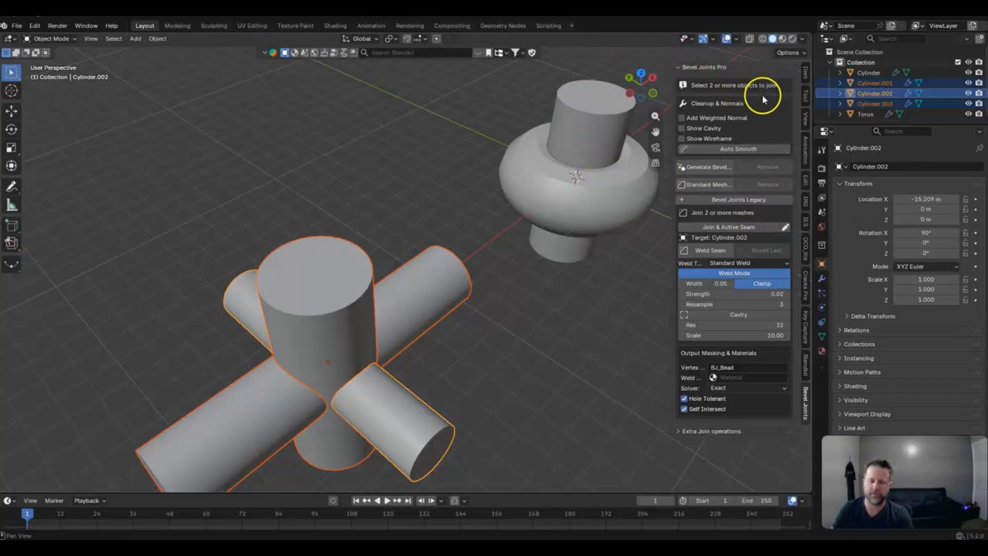
Generate a V2 bevel between the torus and the upright cylinder running through it, with the cylinder as the active object
{"action": "left_click", "coordinate": [567, 203]}
{"action": "left_click", "coordinate": [582, 141], "text": "shift"}
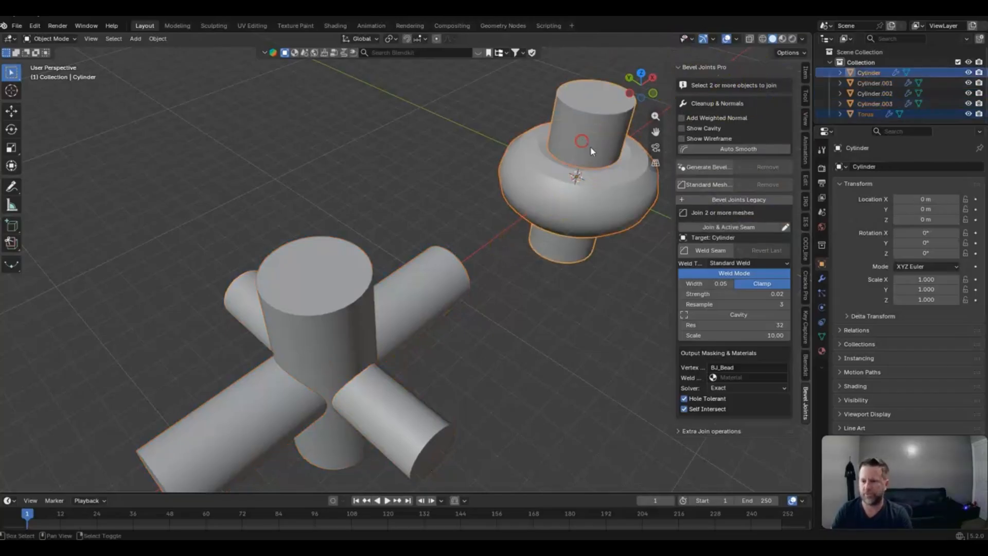
{"action": "left_click", "coordinate": [707, 167]}
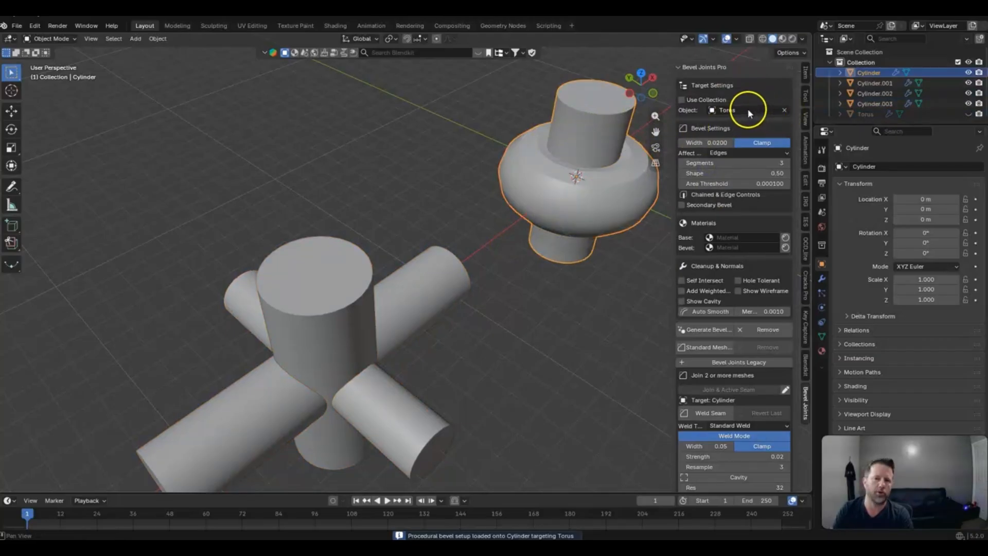
Clear the bevel's target object, pick the torus as target again, and remove the joint
{"action": "left_click", "coordinate": [783, 109]}
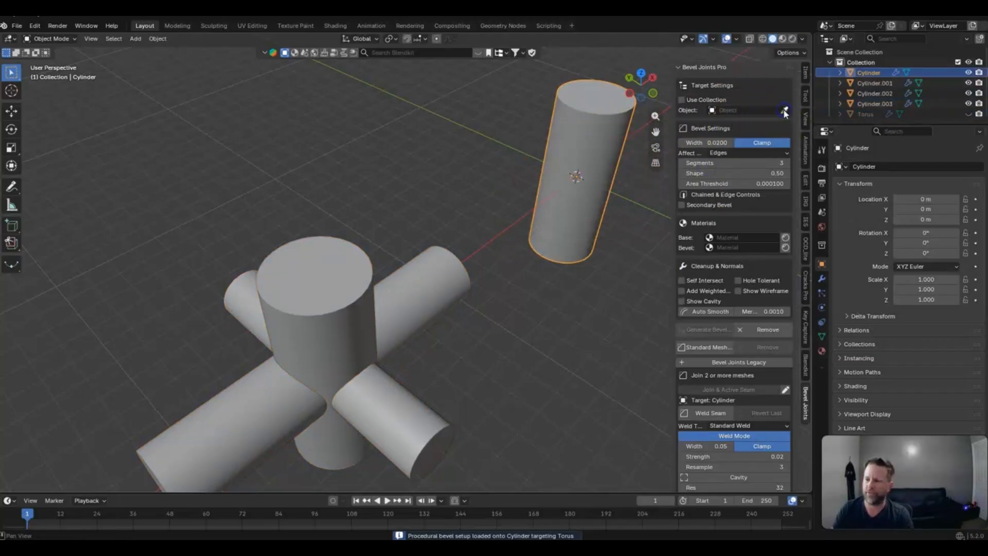
{"action": "left_click", "coordinate": [784, 109]}
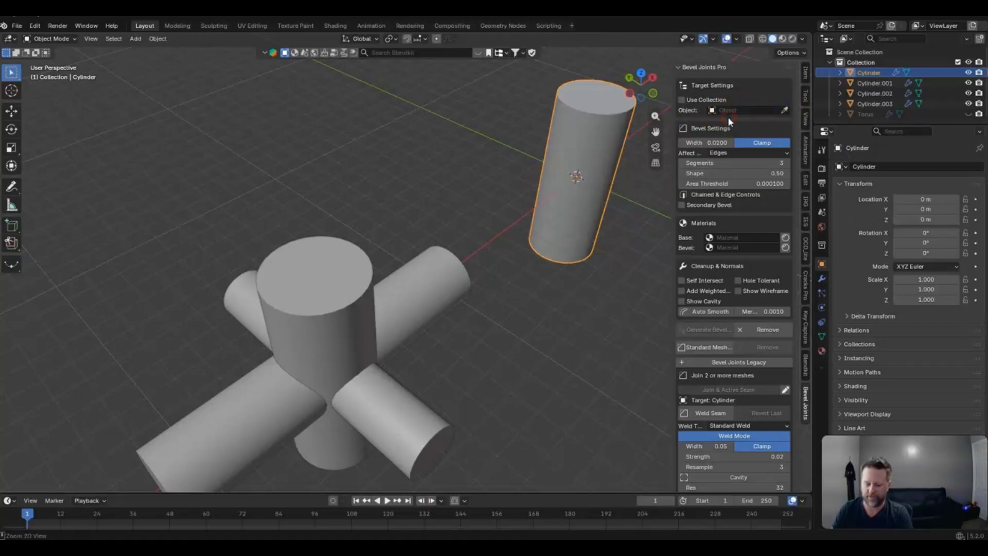
{"action": "left_click", "coordinate": [578, 185]}
{"action": "scroll", "coordinate": [576, 170], "scroll_direction": "up", "scroll_amount": 3}
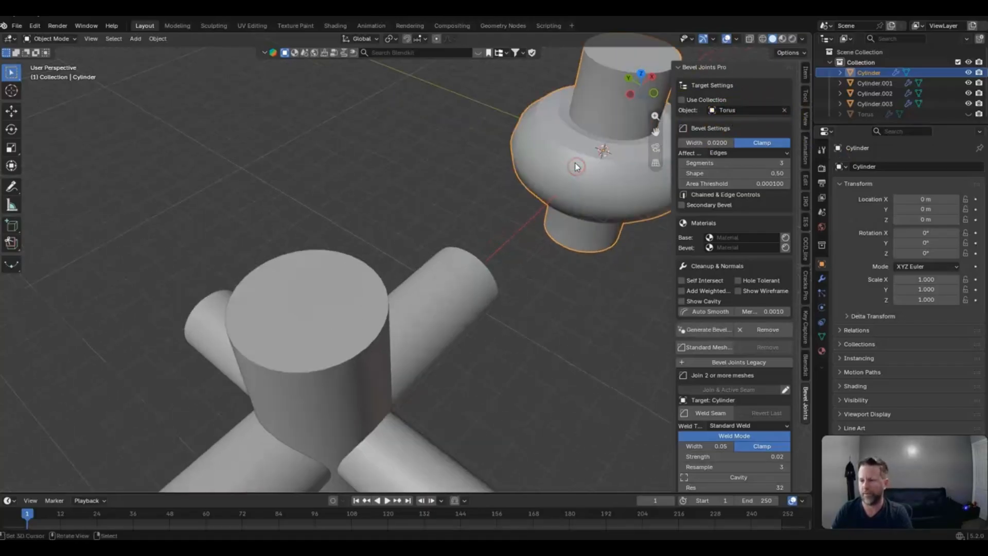
{"action": "middle_click_drag", "start_coordinate": [576, 167], "coordinate": [573, 162]}
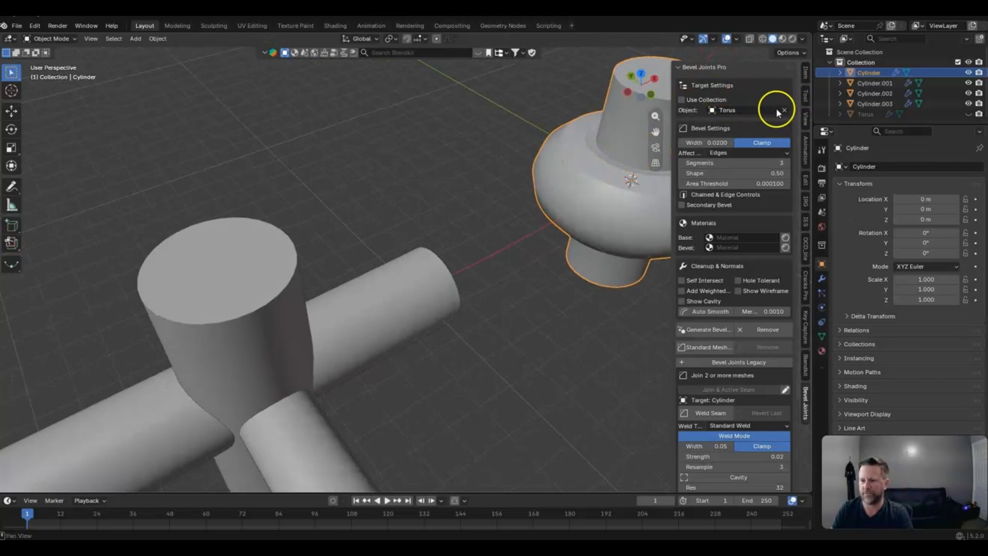
{"action": "left_click", "coordinate": [769, 328]}
Join the two horizontal cylinders to the upright cylinder with the legacy Join & Active Seam, keeping the upright one active
{"action": "middle_click_drag", "start_coordinate": [441, 161], "coordinate": [411, 229]}
{"action": "left_click", "coordinate": [418, 391]}
{"action": "left_click", "coordinate": [437, 267], "text": "shift"}
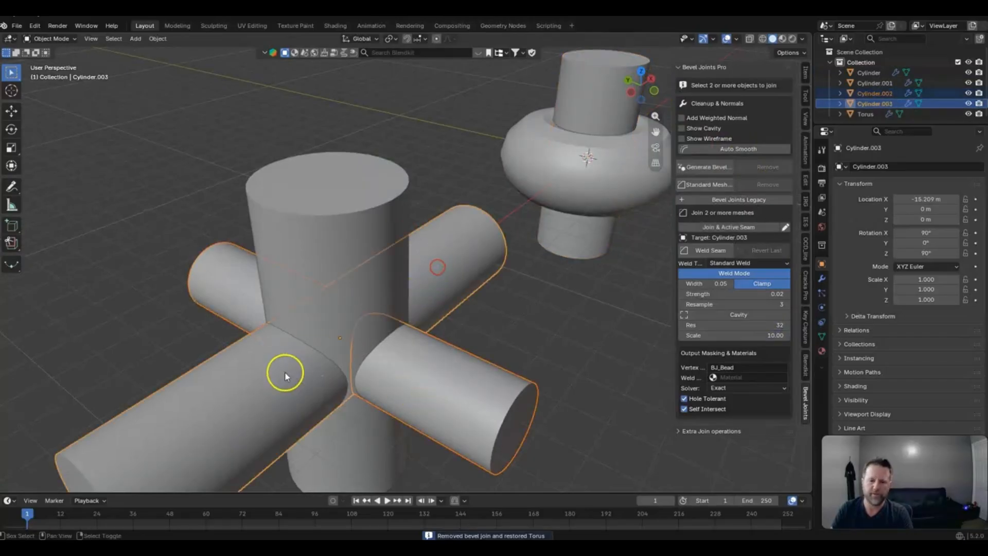
{"action": "left_click", "coordinate": [338, 208], "text": "shift"}
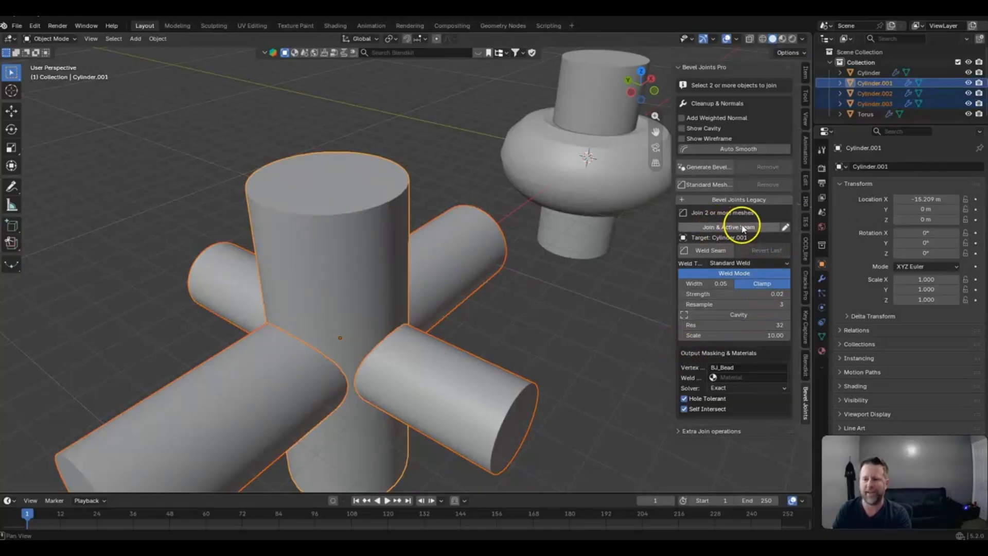
{"action": "left_click", "coordinate": [785, 228]}
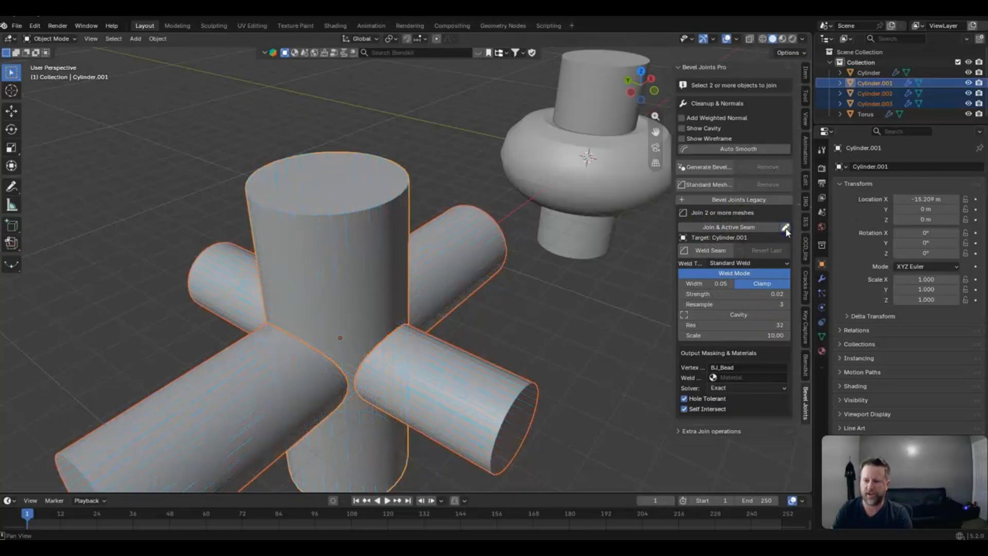
{"action": "left_click_drag", "start_coordinate": [762, 228], "coordinate": [727, 230]}
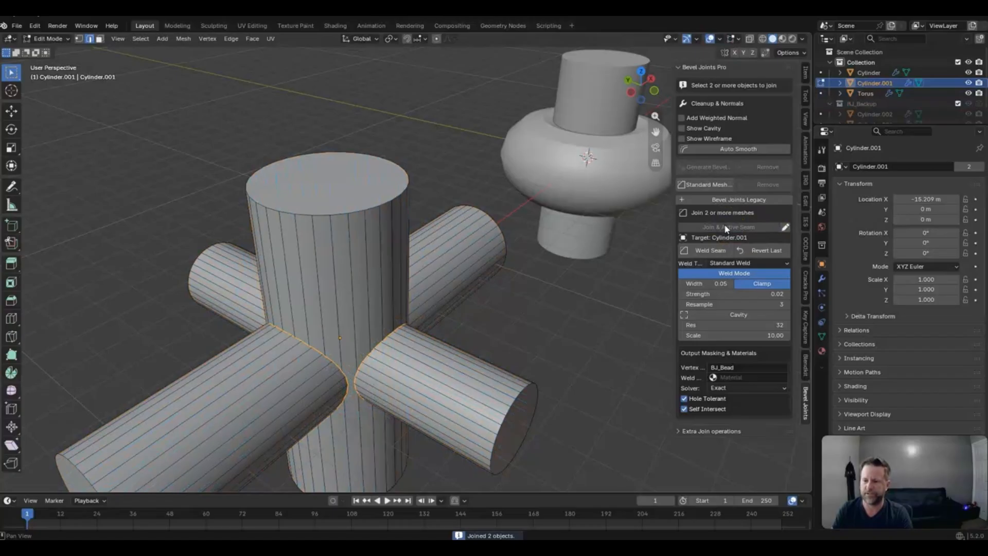
Highlight the selected seam edges with Fade Draw and examine the seams around the upright cylinder in different viewport shading
{"action": "left_click", "coordinate": [785, 227]}
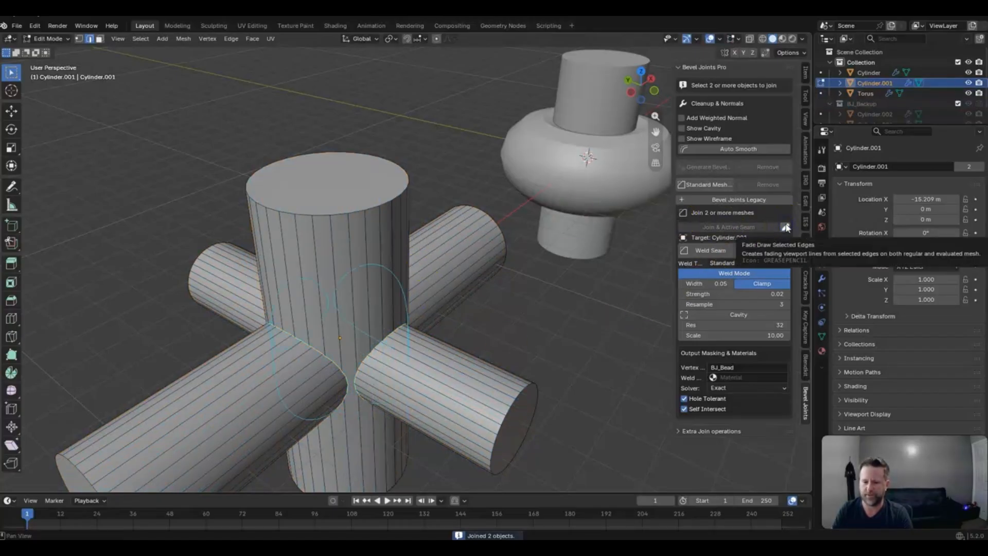
{"action": "middle_click_drag", "start_coordinate": [592, 283], "coordinate": [498, 305]}
{"action": "scroll", "coordinate": [502, 294], "scroll_direction": "up", "scroll_amount": 4}
{"action": "scroll", "coordinate": [501, 297], "scroll_direction": "down", "scroll_amount": 2}
{"action": "key", "text": "z"}
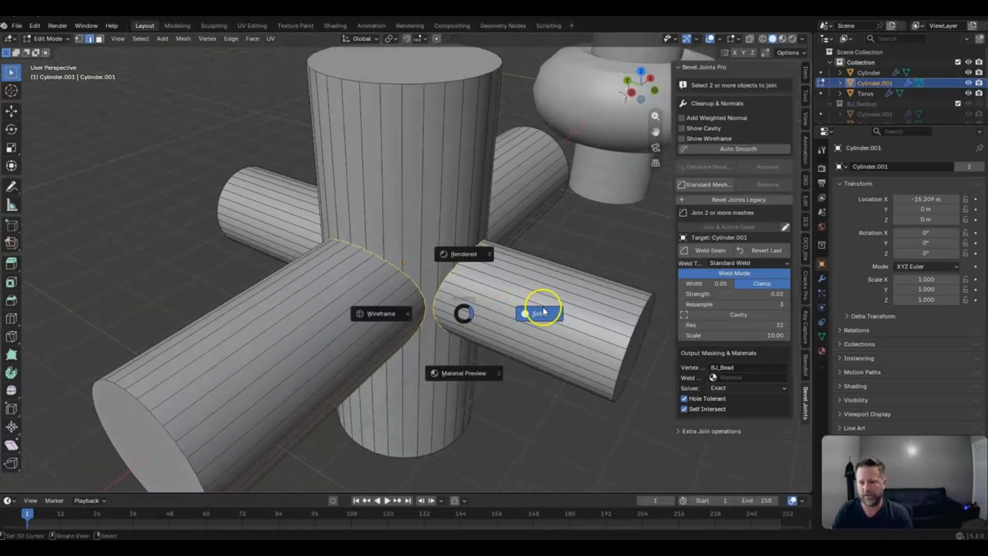
{"action": "left_click", "coordinate": [543, 311]}
{"action": "key", "text": "z"}
{"action": "left_click", "coordinate": [382, 250]}
{"action": "key", "text": "z"}
{"action": "left_click", "coordinate": [507, 247]}
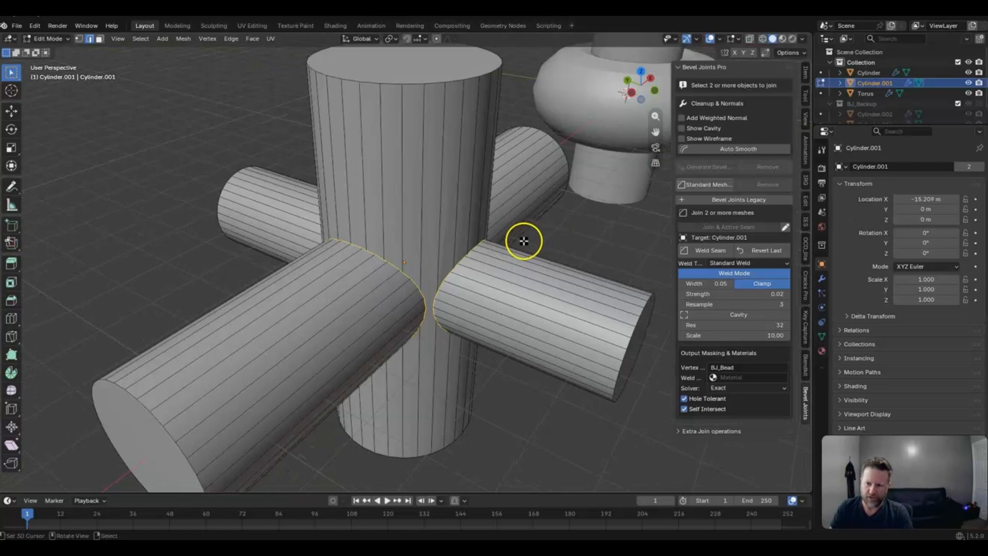
Return to Object Mode and examine the shading around the joined cylinders' intersections up close
{"action": "key", "text": "ctrl+Tab"}
{"action": "left_click", "coordinate": [448, 236]}
{"action": "scroll", "coordinate": [453, 234], "scroll_direction": "up", "scroll_amount": 8}
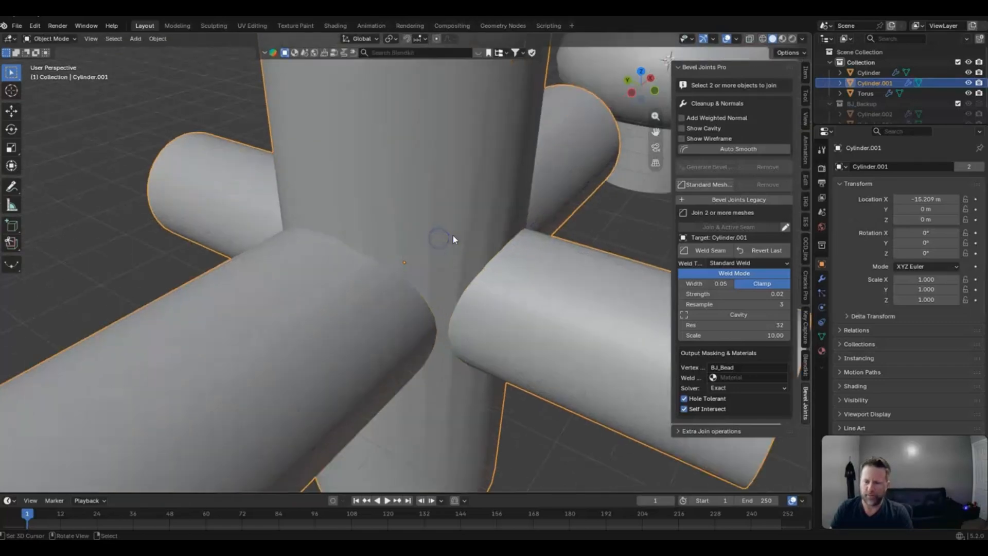
{"action": "middle_click_drag", "start_coordinate": [452, 234], "coordinate": [466, 216], "text": "shift"}
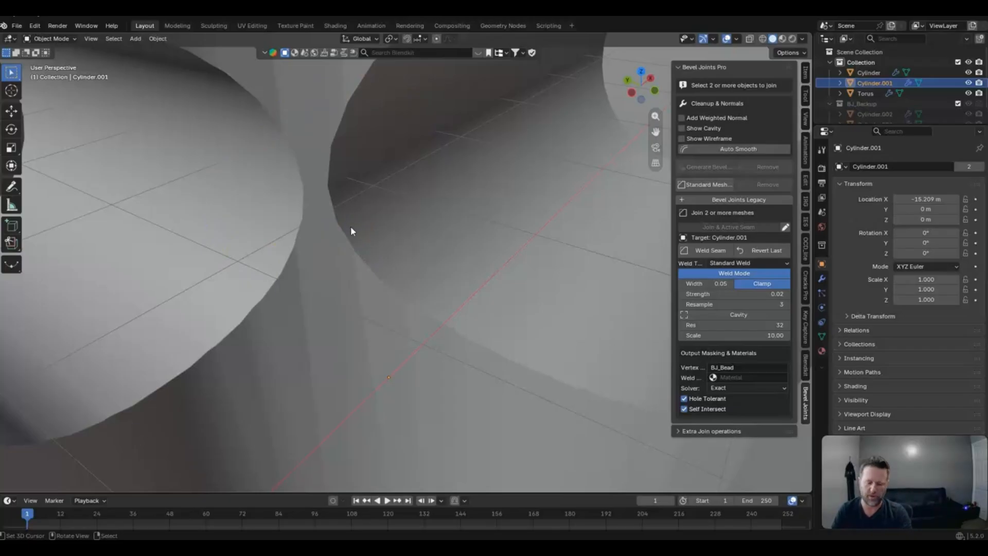
{"action": "scroll", "coordinate": [359, 165], "scroll_direction": "down", "scroll_amount": 8}
{"action": "mouse_move", "coordinate": [471, 223]}
{"action": "middle_mouse_down"}
{"action": "mouse_move", "coordinate": [446, 212]}
{"action": "mouse_move", "coordinate": [468, 217]}
{"action": "middle_mouse_up"}
{"action": "scroll", "coordinate": [446, 212], "scroll_direction": "down", "scroll_amount": 5}
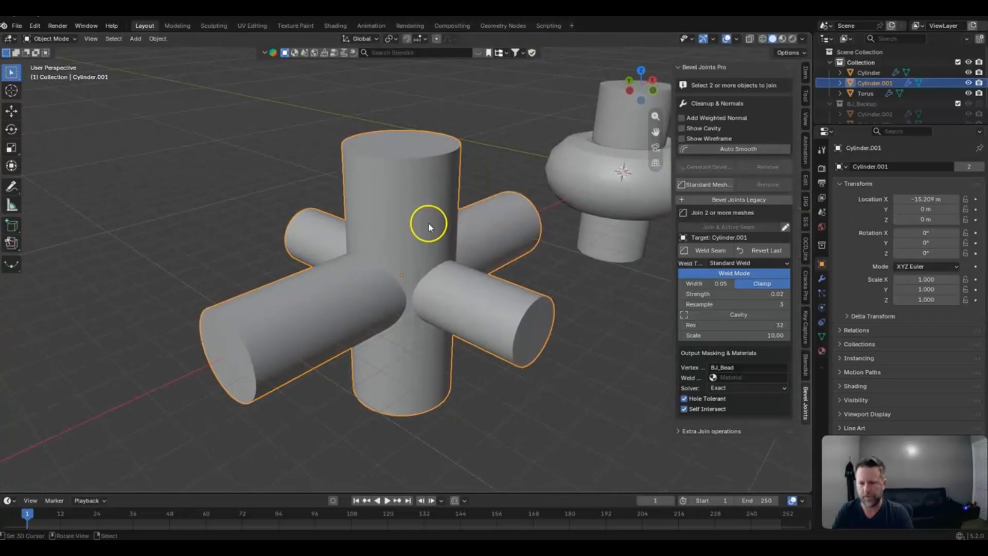
Apply Auto Smooth to the joined cylinders, try Add Weighted Normal, and check the shading at the intersections
{"action": "left_click", "coordinate": [731, 149]}
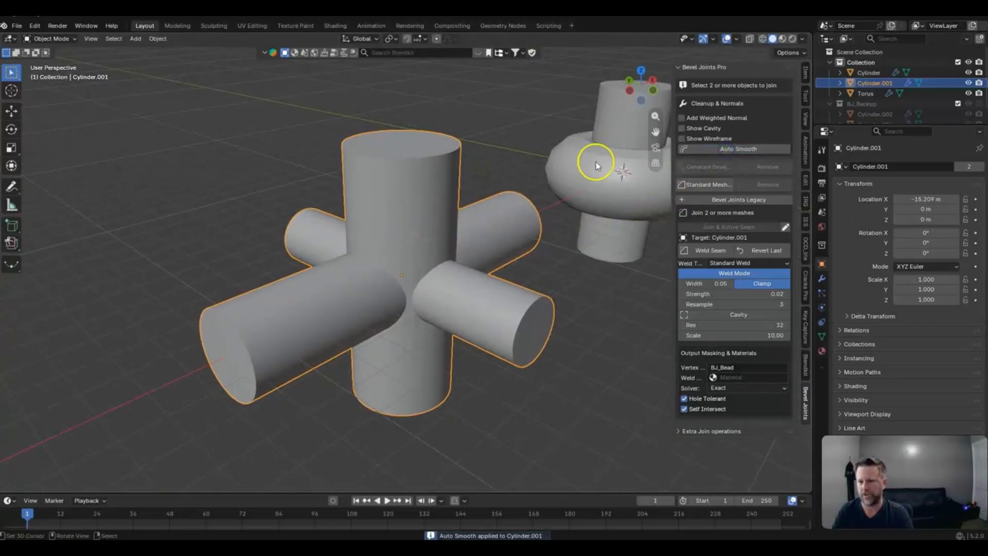
{"action": "left_click", "coordinate": [682, 119]}
{"action": "left_click", "coordinate": [682, 119]}
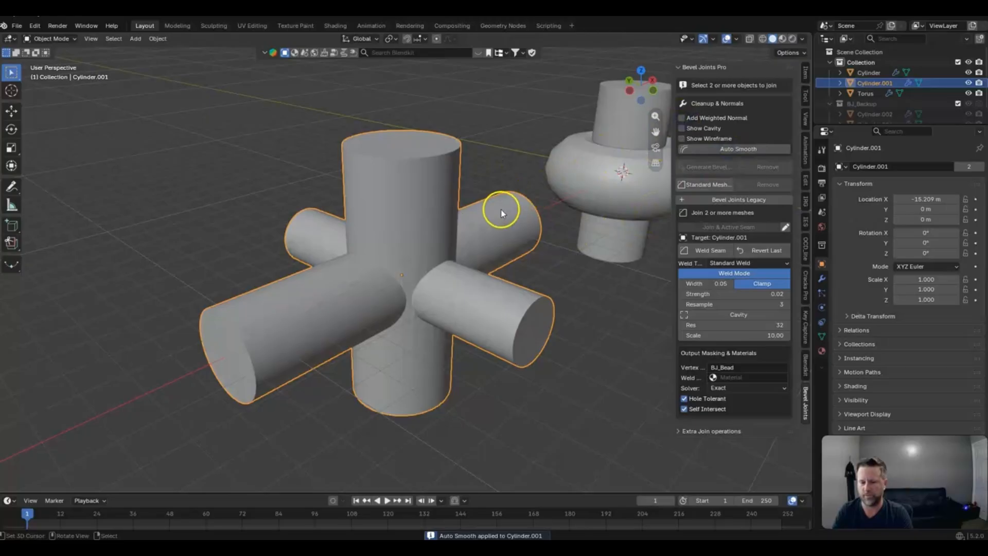
{"action": "scroll", "coordinate": [502, 209], "scroll_direction": "up", "scroll_amount": 5}
{"action": "middle_click_drag", "start_coordinate": [504, 209], "coordinate": [488, 216]}
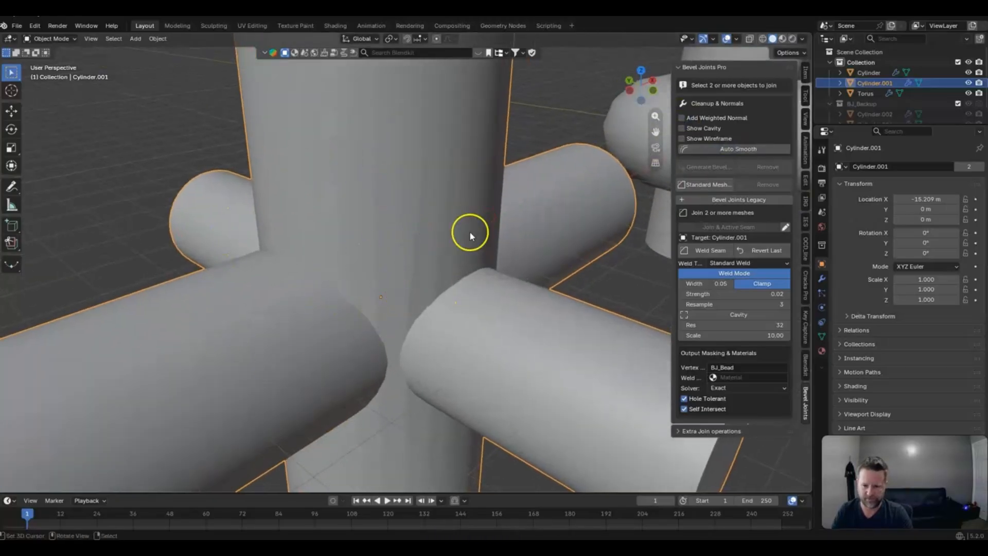
{"action": "scroll", "coordinate": [428, 256], "scroll_direction": "down", "scroll_amount": 3}
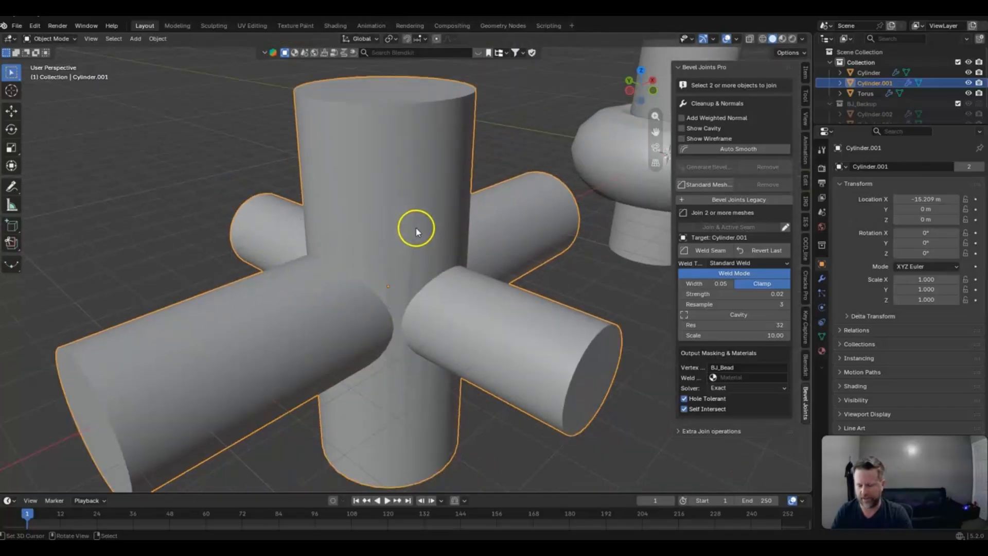
Revert the last join and add 22 horizontal loop cuts along the upright cylinder
{"action": "left_click", "coordinate": [767, 250]}
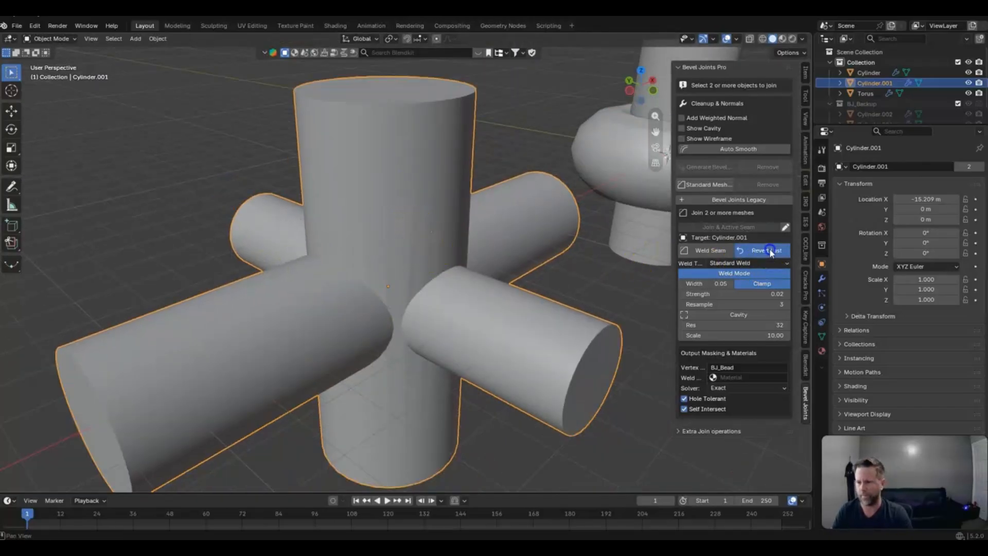
{"action": "left_click", "coordinate": [386, 192]}
{"action": "key", "text": "ctrl+Tab"}
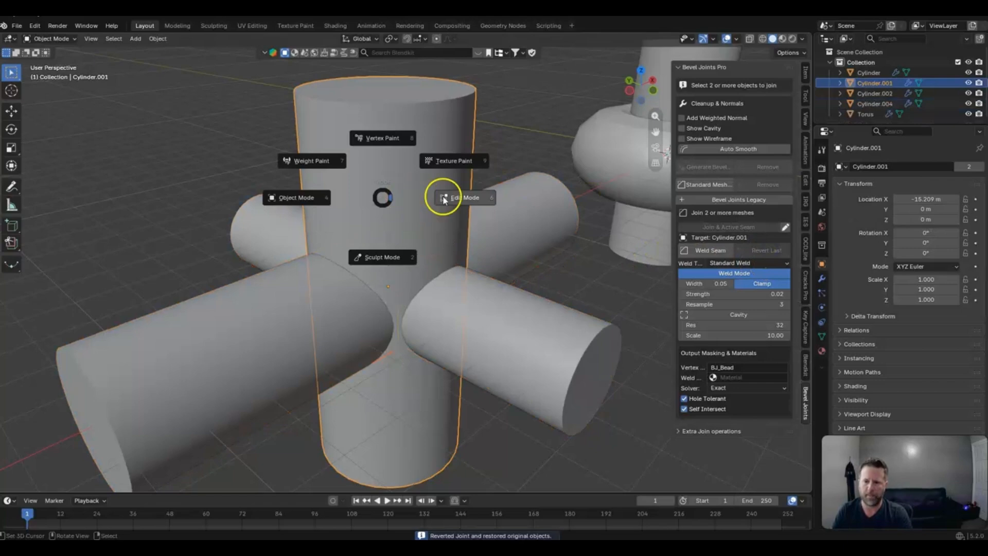
{"action": "left_click", "coordinate": [466, 202]}
{"action": "key", "text": "ctrl+r"}
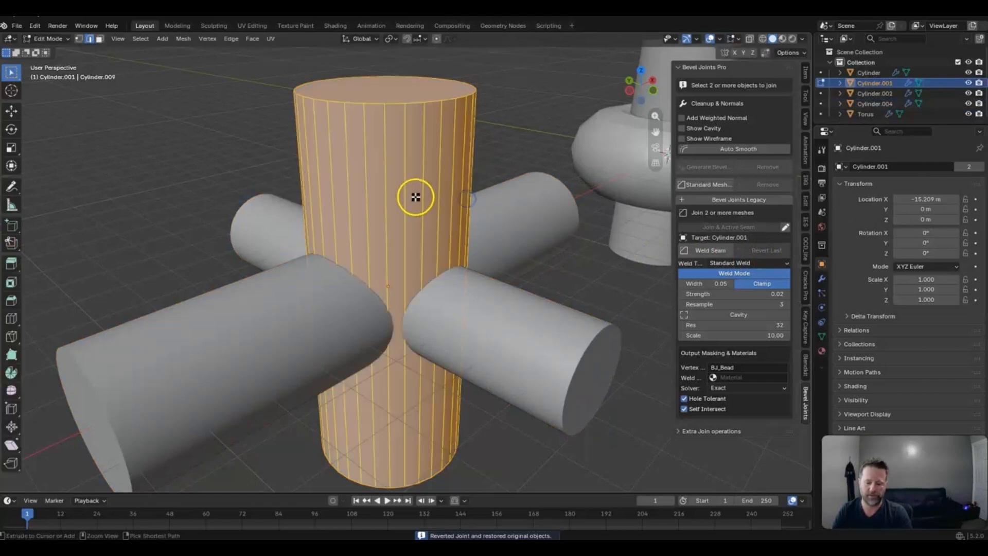
{"action": "scroll", "coordinate": [415, 197], "scroll_direction": "up", "scroll_amount": 19}
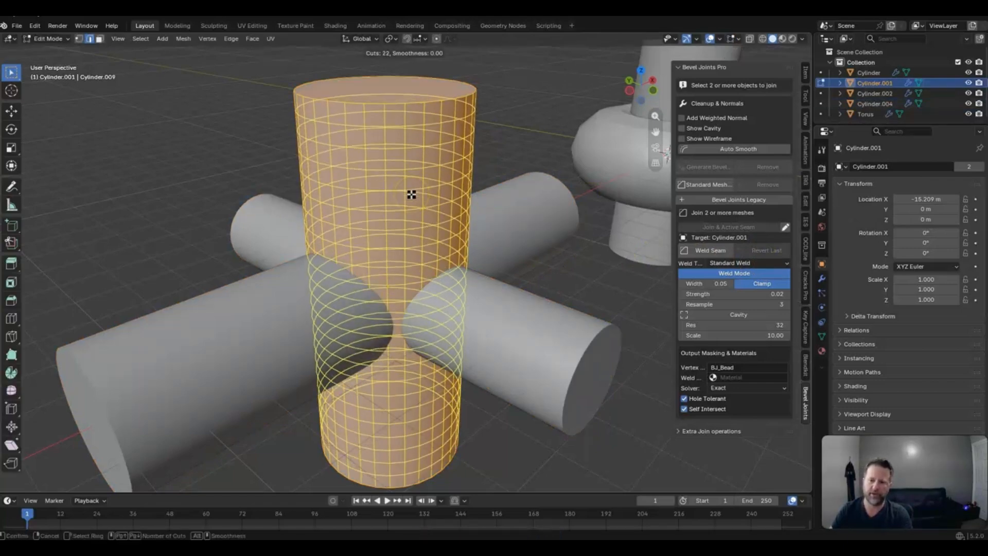
{"action": "left_click", "coordinate": [412, 194]}
{"action": "left_click", "coordinate": [411, 194]}
{"action": "key", "text": "Tab"}
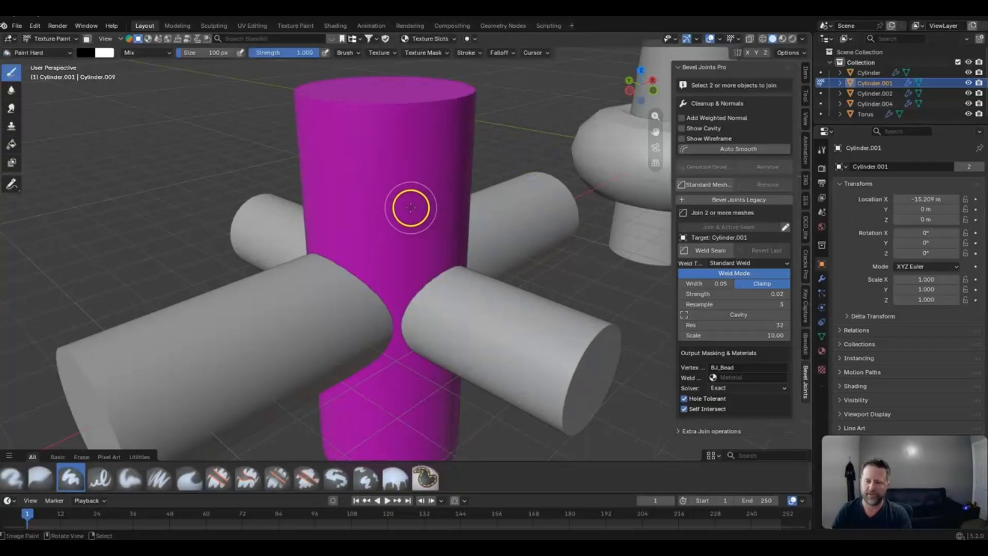
Join both horizontal cylinders to the upright one with the legacy Join & Active Seam, keeping the upright cylinder active, and check the selected seam
{"action": "left_click", "coordinate": [493, 191]}
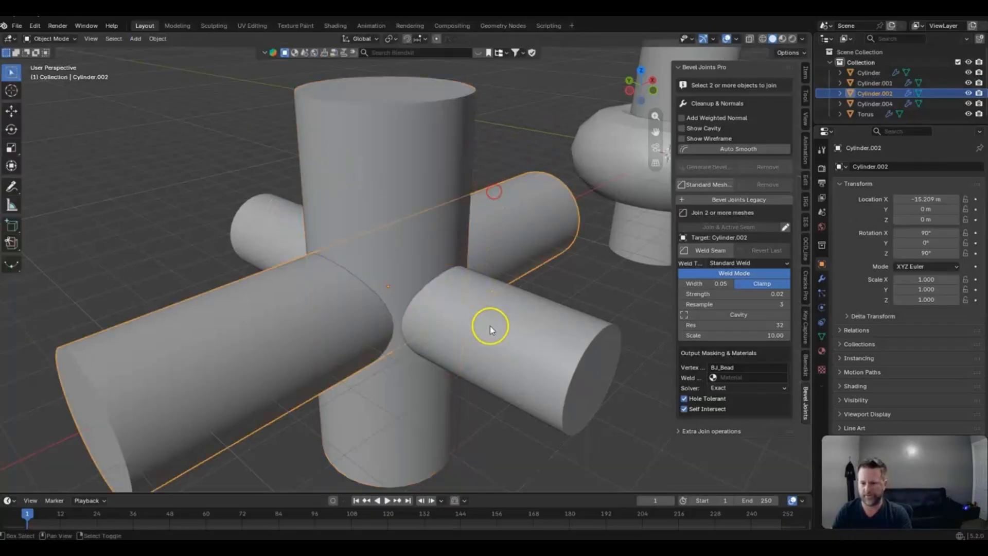
{"action": "left_click", "coordinate": [490, 325], "text": "shift"}
{"action": "left_click", "coordinate": [370, 191], "text": "shift"}
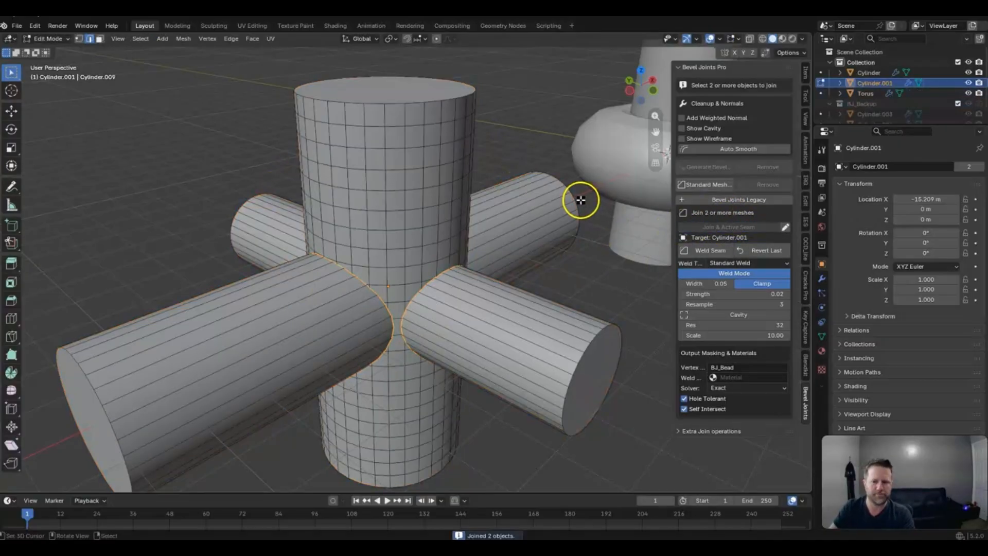
{"action": "mouse_move", "coordinate": [287, 233]}
{"action": "middle_mouse_down"}
{"action": "mouse_move", "coordinate": [470, 268]}
{"action": "mouse_move", "coordinate": [415, 223]}
{"action": "mouse_move", "coordinate": [414, 245]}
{"action": "mouse_move", "coordinate": [331, 236]}
{"action": "mouse_move", "coordinate": [405, 256]}
{"action": "middle_mouse_up"}
{"action": "key", "text": "Tab"}
{"action": "key", "text": "ctrl+Tab"}
{"action": "left_click", "coordinate": [440, 234]}
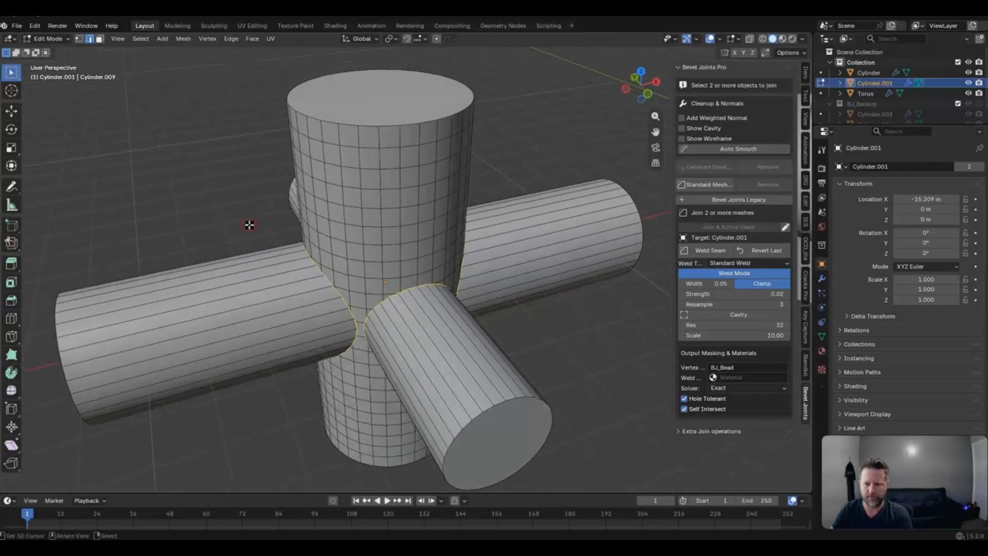
Add an edge attribute bevel to the seam around the upright cylinder with 0.1 m amount, 4 segments and Harden Normals enabled
{"action": "key", "text": "Tab"}
{"action": "key", "text": "ctrl+shift+b"}
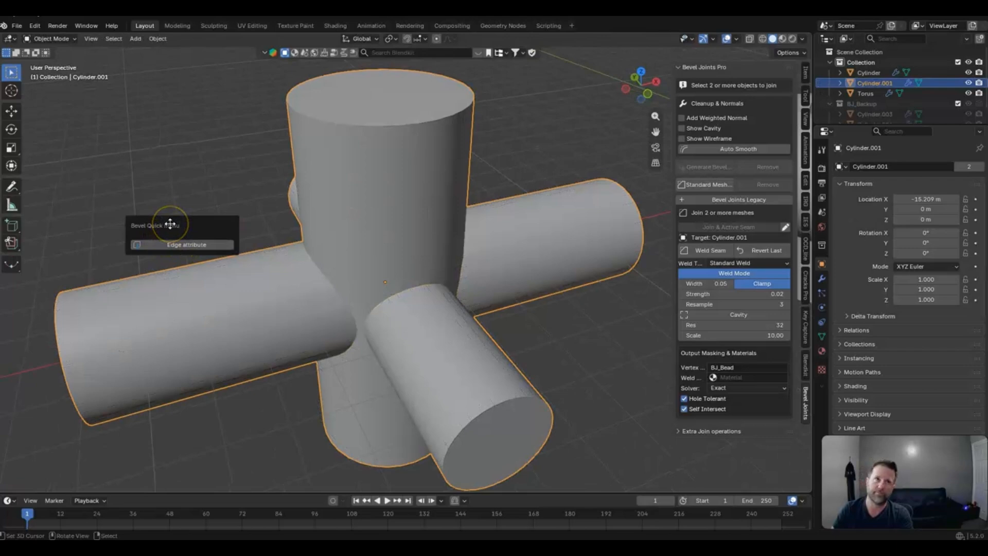
{"action": "left_click_drag", "start_coordinate": [170, 225], "coordinate": [174, 165]}
{"action": "left_click", "coordinate": [176, 185]}
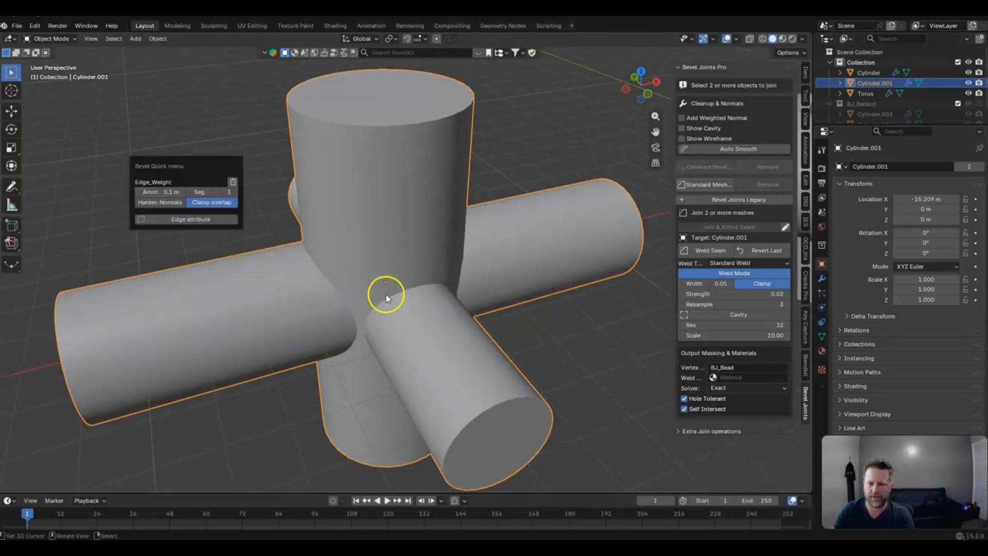
{"action": "left_click_drag", "start_coordinate": [160, 192], "coordinate": [216, 192]}
{"action": "left_click", "coordinate": [182, 202]}
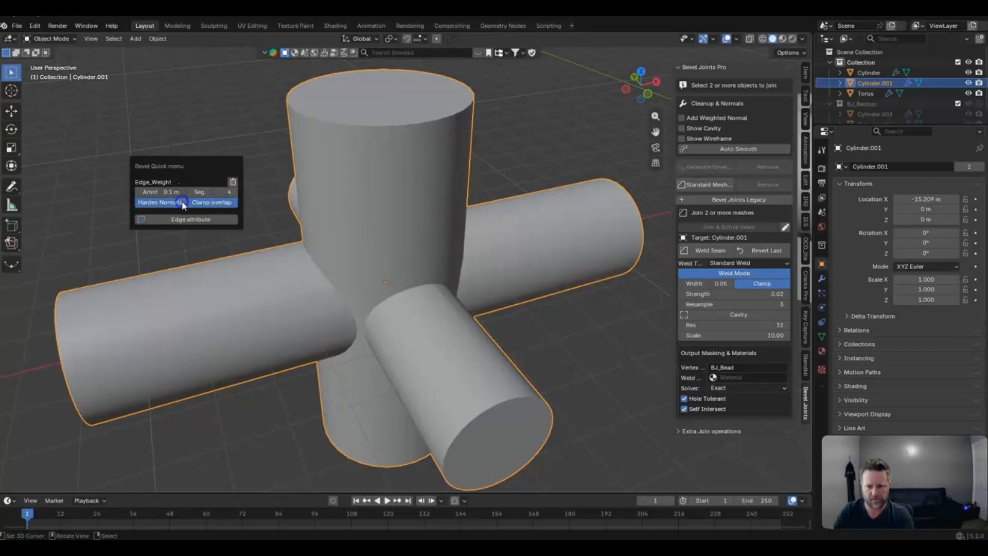
{"action": "left_click", "coordinate": [839, 184]}
{"action": "left_click", "coordinate": [928, 235]}
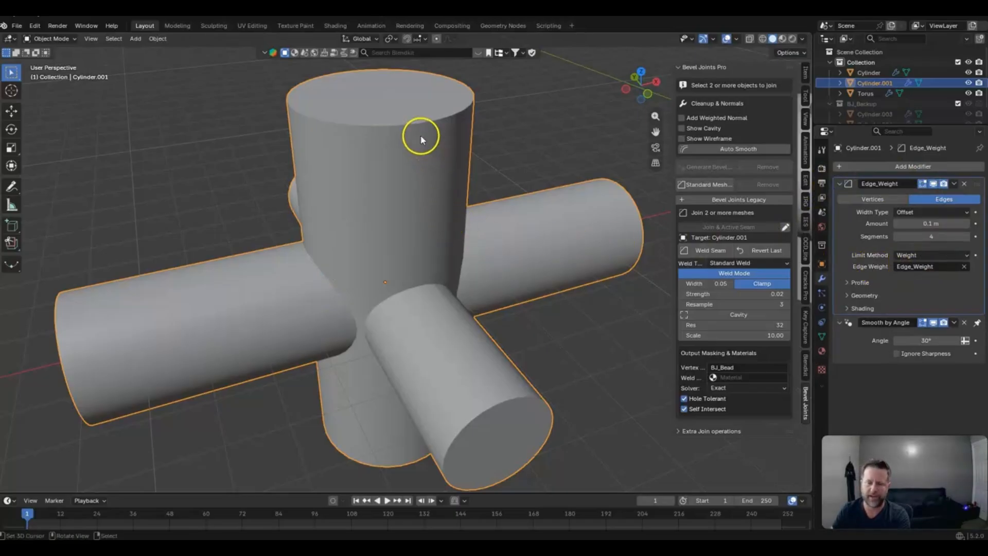
Select the upright cylinder's top rim and give it its own edge attribute bevel of 0.42 m
{"action": "key", "text": "Tab"}
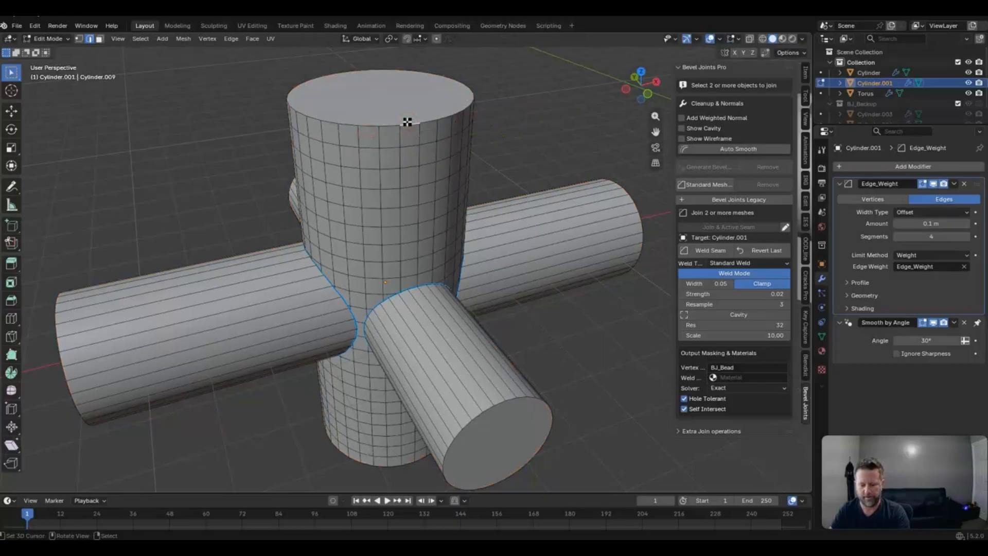
{"action": "left_click", "coordinate": [408, 122], "text": "alt"}
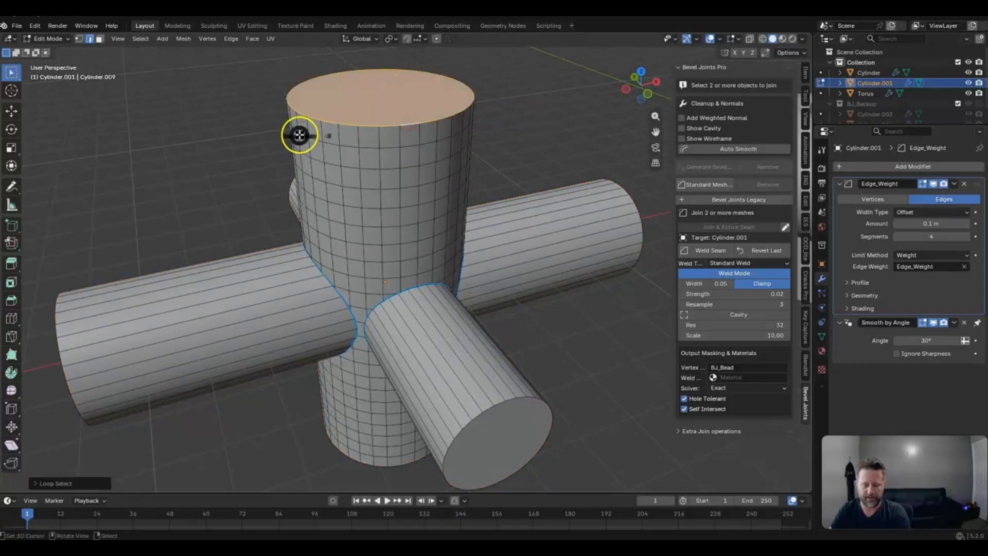
{"action": "key", "text": "Tab"}
{"action": "key", "text": "ctrl+b"}
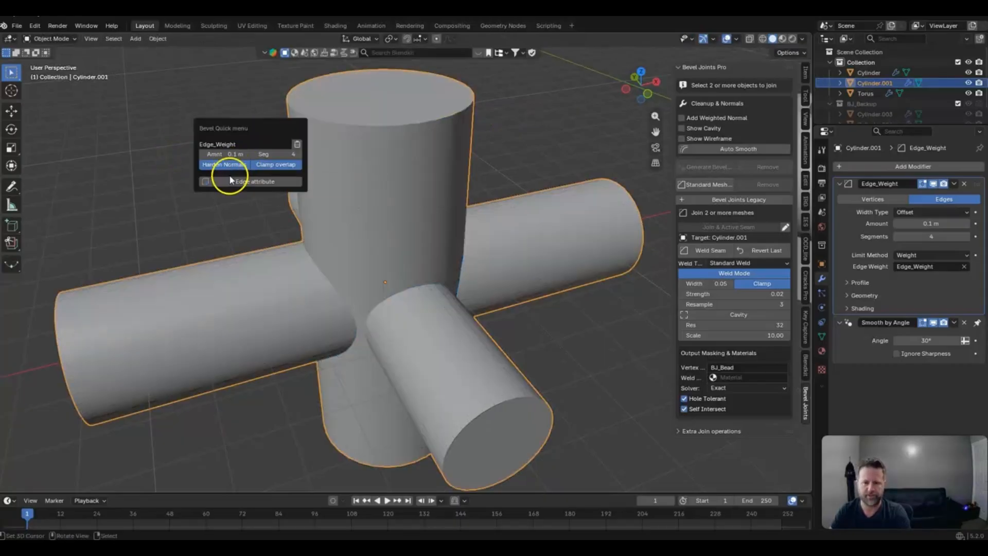
{"action": "left_click", "coordinate": [232, 181]}
{"action": "left_click_drag", "start_coordinate": [253, 129], "coordinate": [166, 105]}
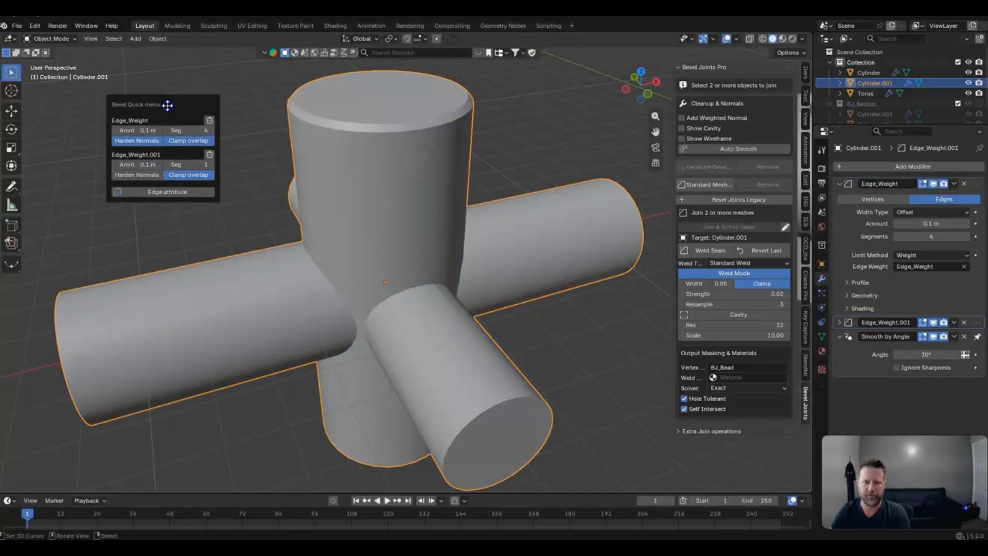
{"action": "left_click_drag", "start_coordinate": [137, 165], "coordinate": [155, 165]}
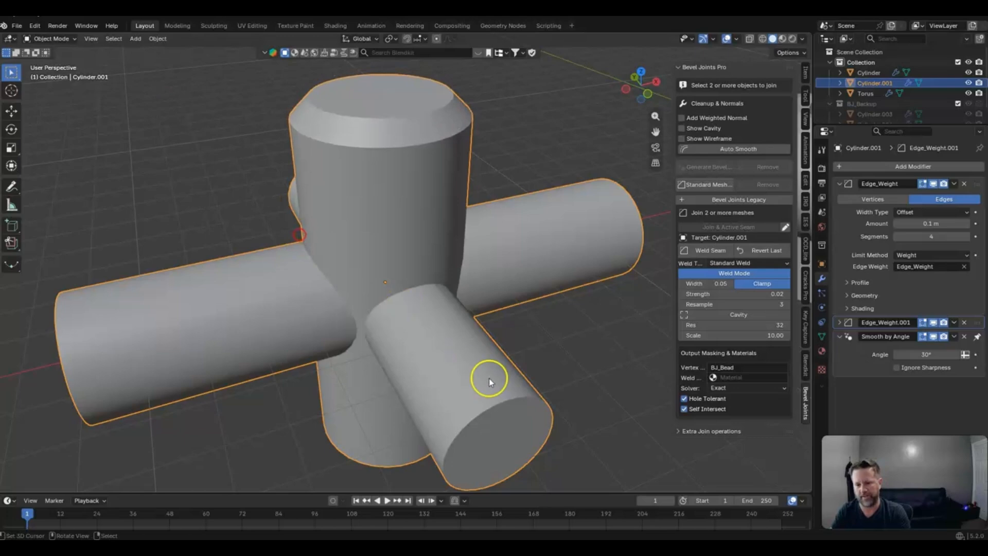
Select the end rim of the front horizontal cylinder and add an edge attribute bevel of 0.323 m with 16 segments
{"action": "key", "text": "ctrl+Tab"}
{"action": "left_click", "coordinate": [629, 388]}
{"action": "left_click", "coordinate": [504, 404]}
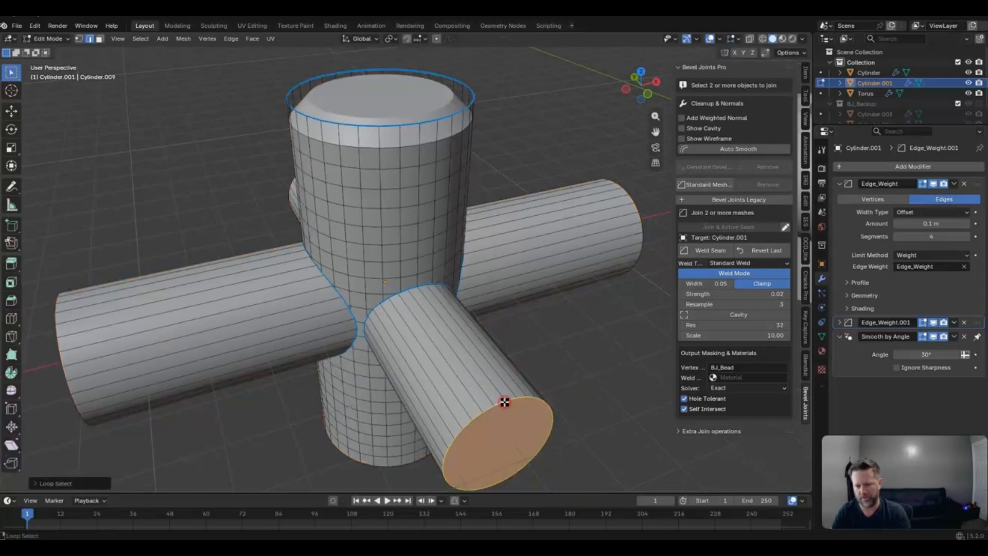
{"action": "key", "text": "Tab"}
{"action": "key", "text": "ctrl+shift+b"}
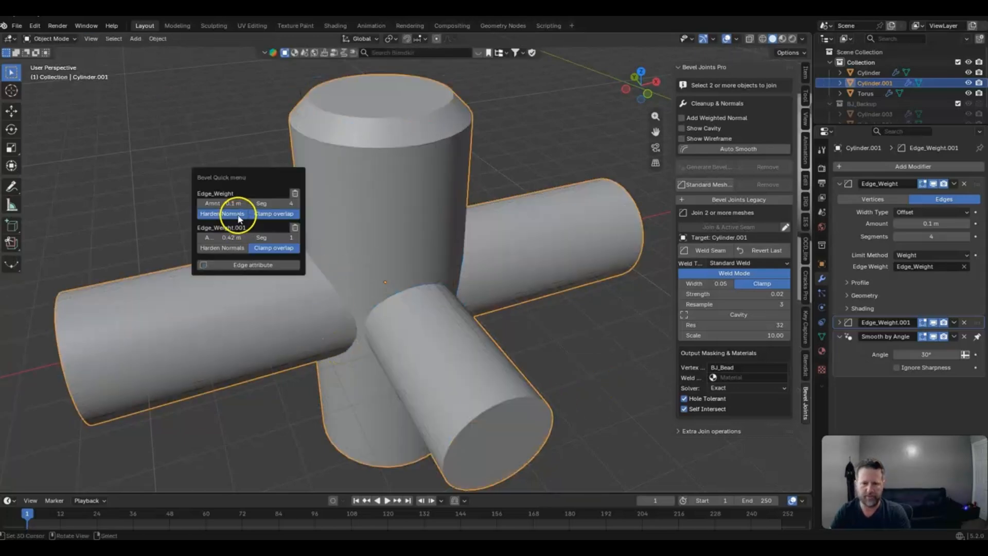
{"action": "left_click", "coordinate": [236, 268]}
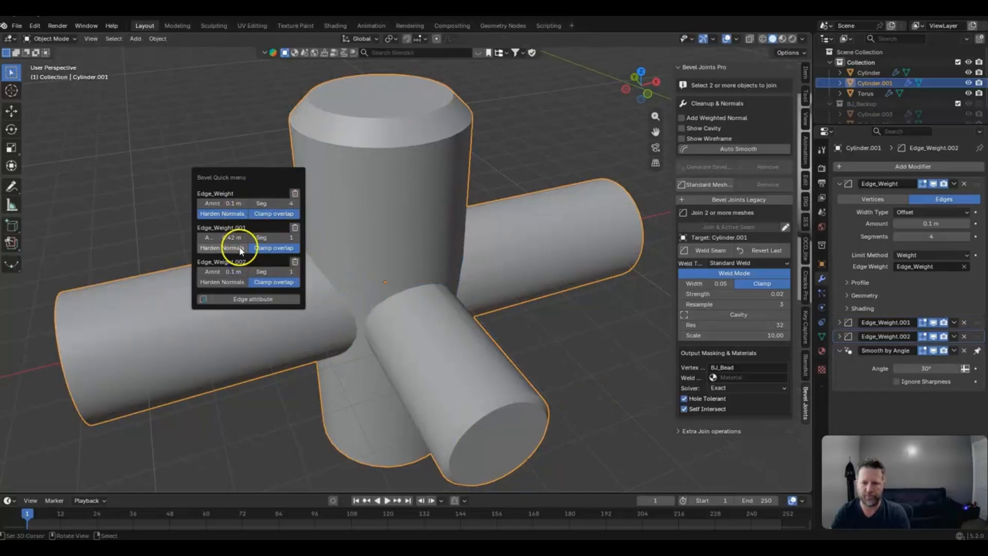
{"action": "left_click_drag", "start_coordinate": [273, 272], "coordinate": [340, 250]}
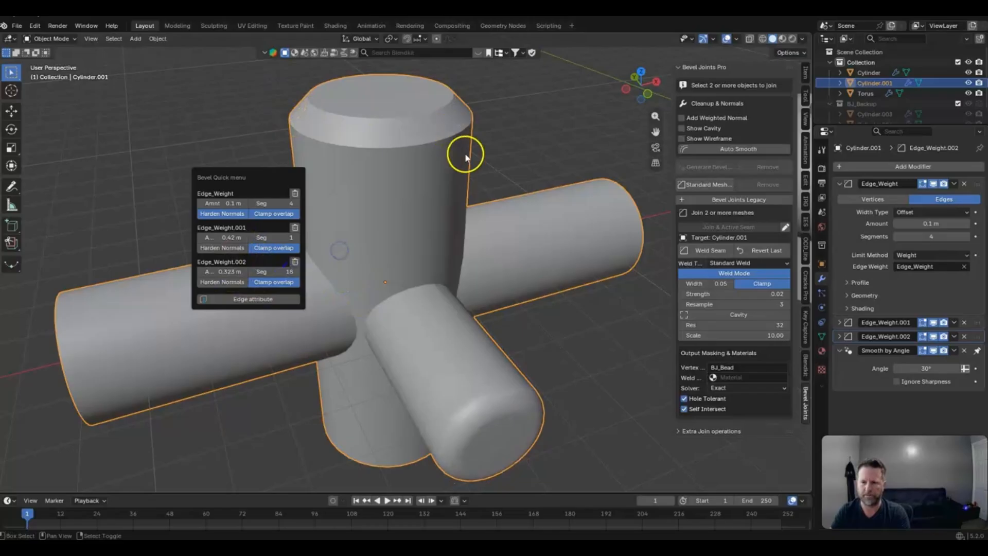
Examine the bevelled cylinders from several angles and revert the last join to restore the original objects
{"action": "scroll", "coordinate": [372, 262], "scroll_direction": "up", "scroll_amount": 1}
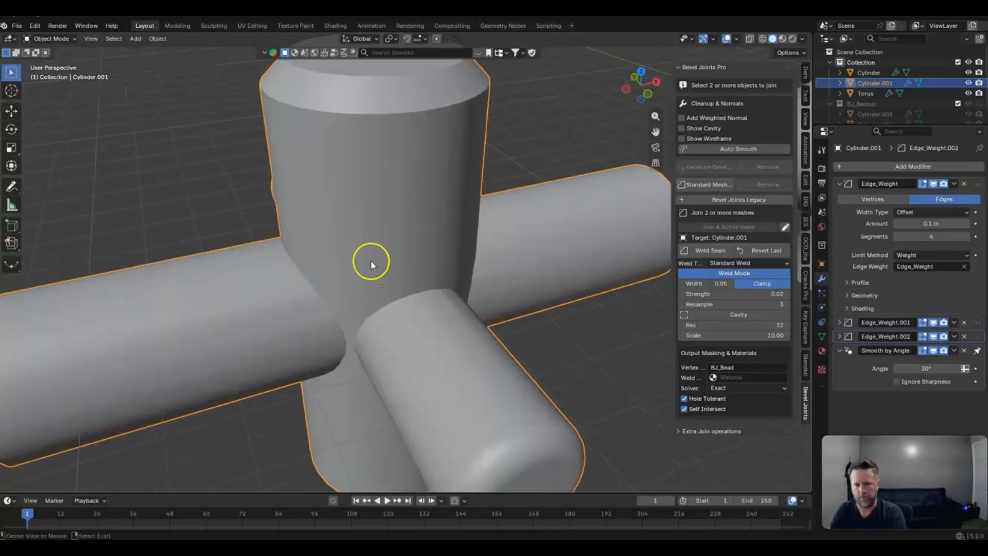
{"action": "scroll", "coordinate": [318, 182], "scroll_direction": "down", "scroll_amount": 3}
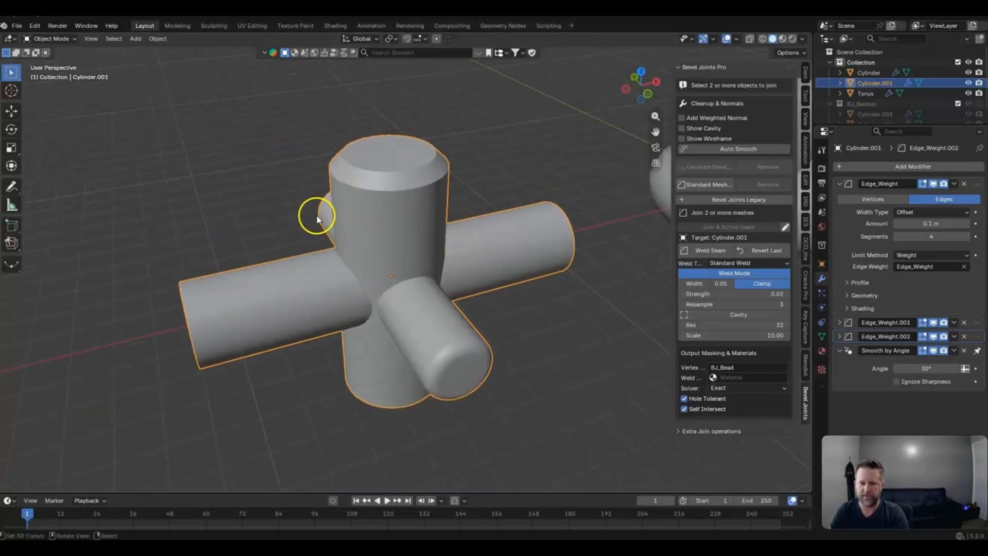
{"action": "scroll", "coordinate": [318, 216], "scroll_direction": "down", "scroll_amount": 1}
{"action": "middle_click_drag", "start_coordinate": [319, 216], "coordinate": [369, 213]}
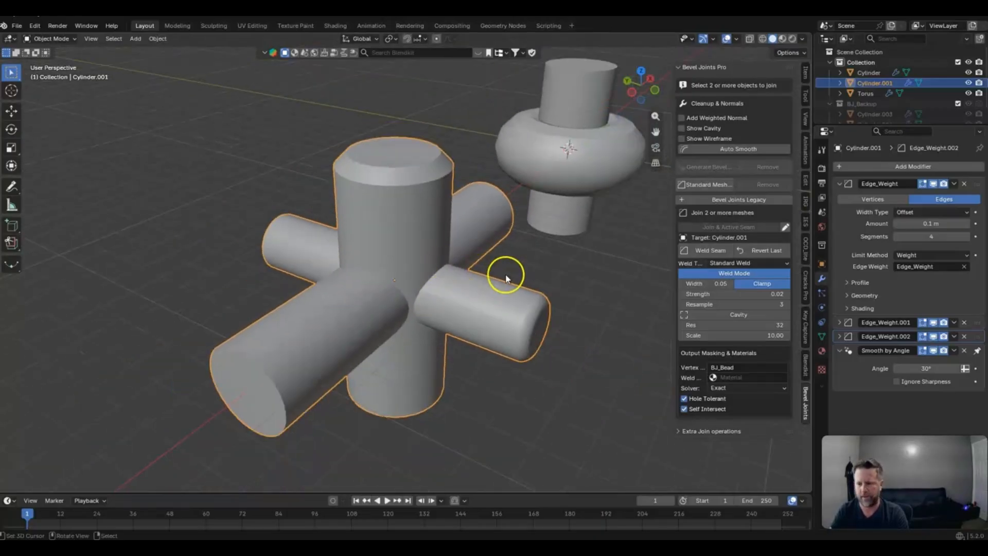
{"action": "left_click", "coordinate": [767, 250]}
{"action": "middle_click_drag", "start_coordinate": [603, 206], "coordinate": [517, 221]}
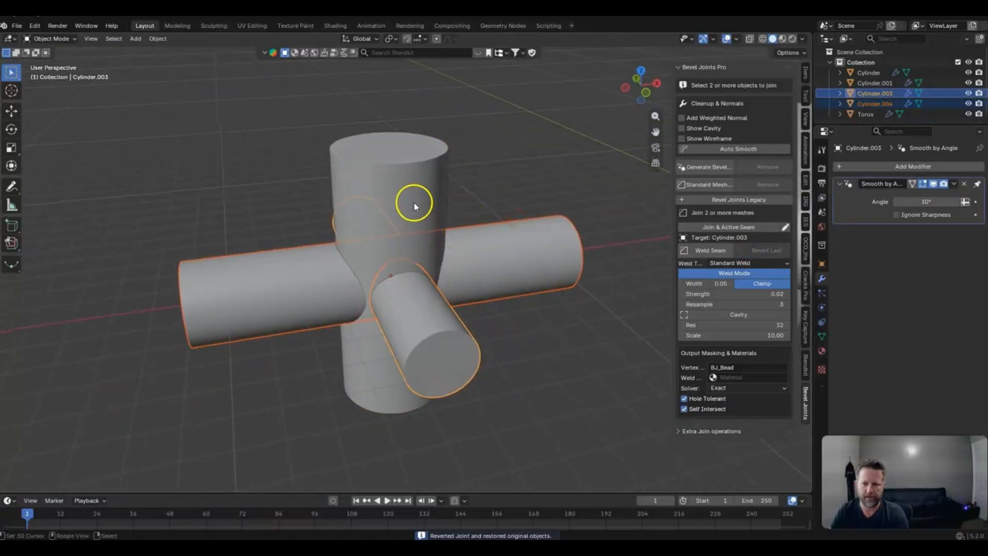
{"action": "middle_click_drag", "start_coordinate": [409, 200], "coordinate": [421, 208]}
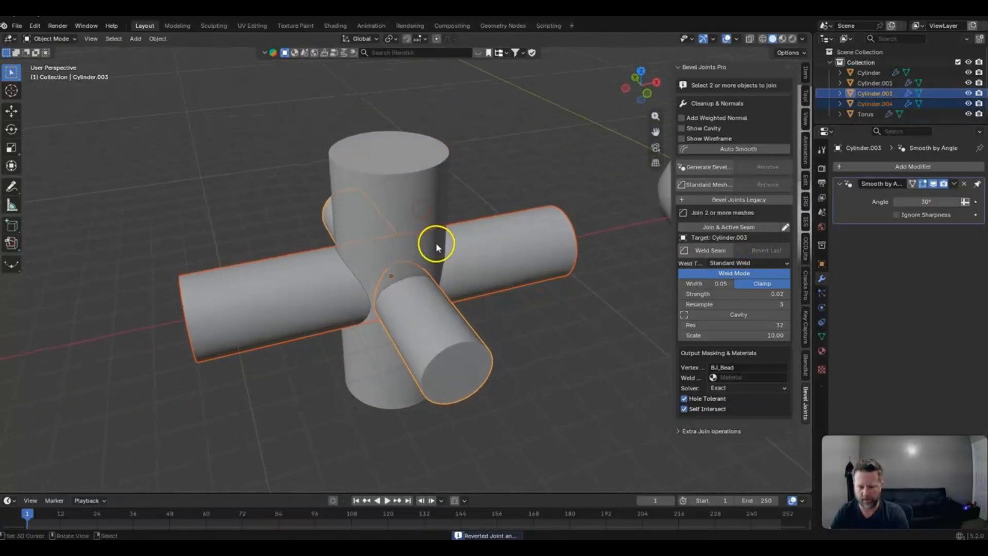
Clear the rotation of the two horizontal cylinders and delete one of the coinciding narrow cylinders, keeping the wide one
{"action": "key", "text": "alt+r"}
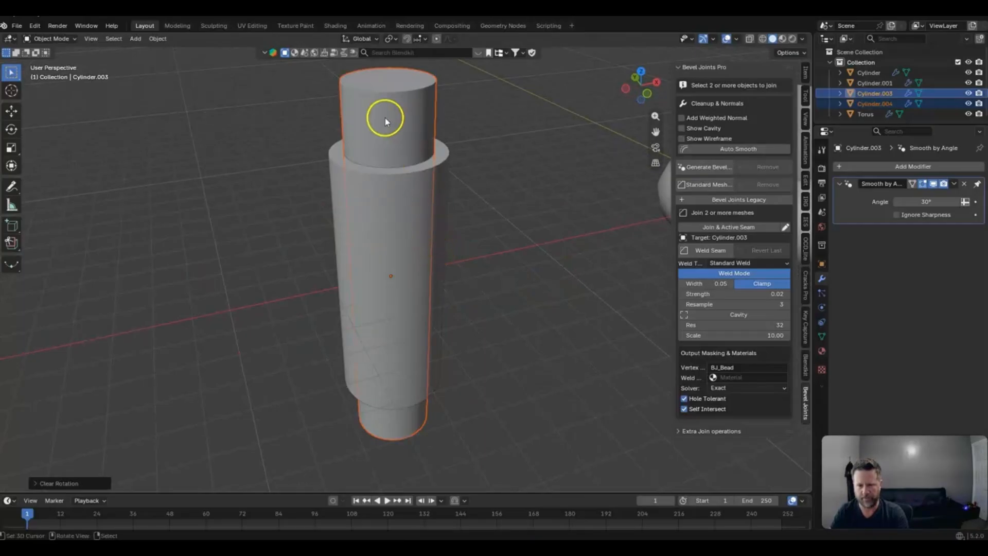
{"action": "left_click", "coordinate": [391, 132]}
{"action": "key", "text": "Delete"}
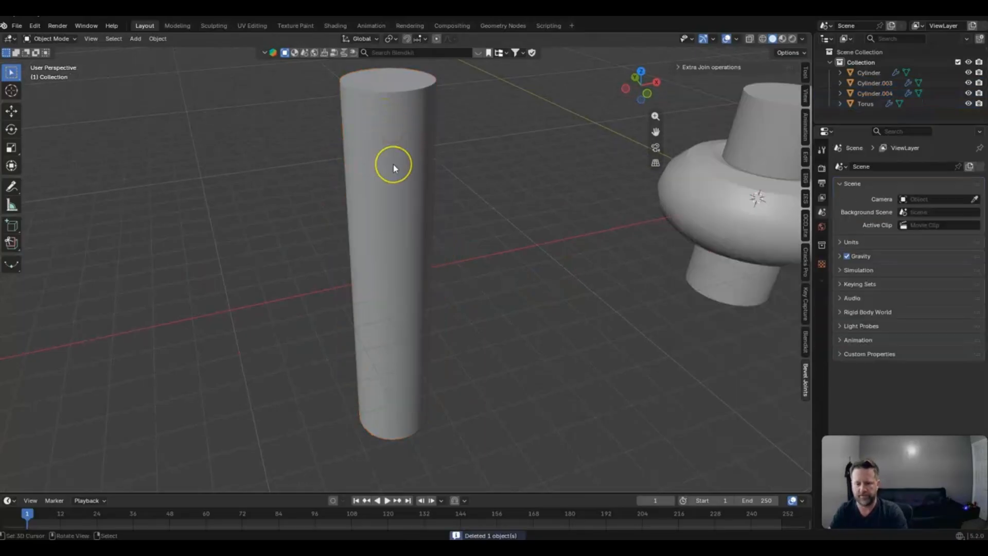
{"action": "key", "text": "ctrl+z"}
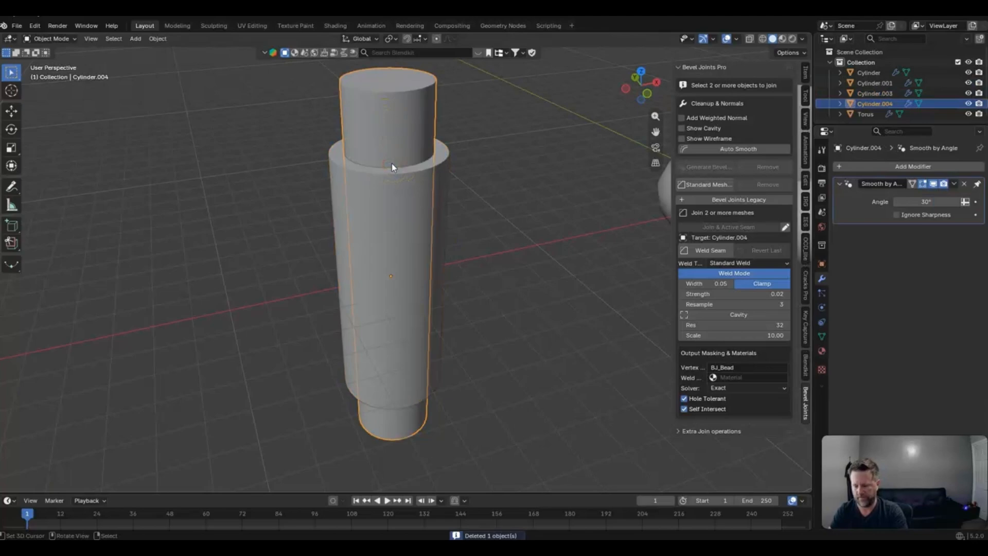
{"action": "middle_click_drag", "start_coordinate": [382, 131], "coordinate": [418, 182]}
{"action": "key", "text": "Delete"}
Join the wide cylinder and the narrow cylinder inside it with the legacy Join & Active Seam, keeping the narrow one active
{"action": "right_click", "coordinate": [388, 146]}
{"action": "right_click", "coordinate": [398, 176], "text": "shift"}
{"action": "scroll", "coordinate": [440, 182], "scroll_direction": "up", "scroll_amount": 3}
{"action": "right_click", "coordinate": [393, 173], "text": "shift"}
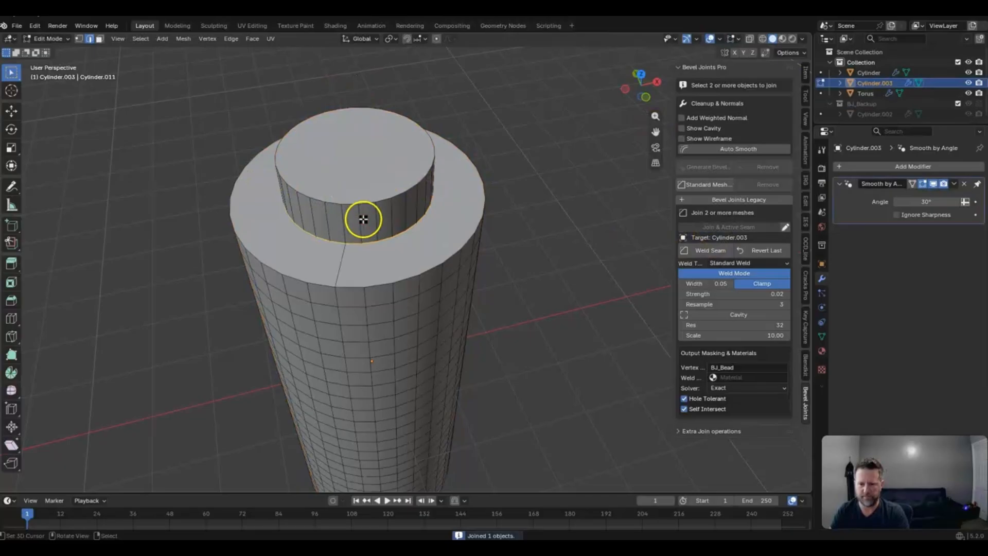
{"action": "middle_click_drag", "start_coordinate": [362, 221], "coordinate": [367, 215]}
{"action": "key", "text": "ctrl+b"}
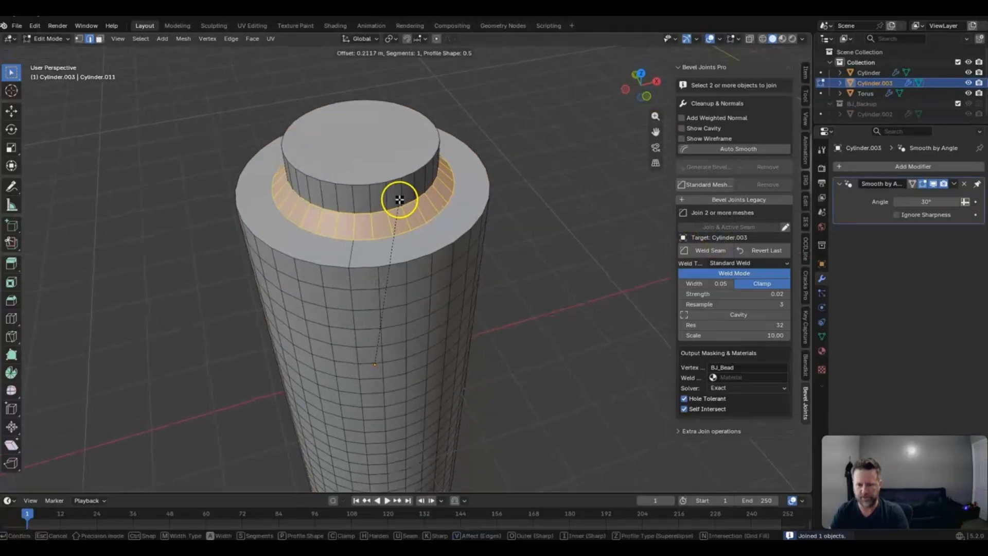
{"action": "key", "text": "Escape"}
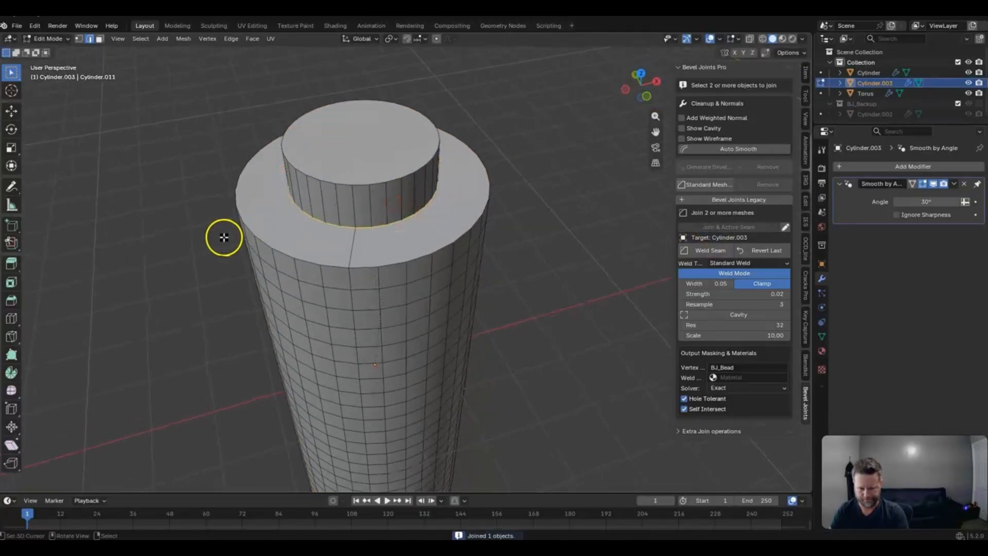
Return to Object Mode and add an edge attribute bevel of 0.3 m to the seam between the two joined cylinders
{"action": "scroll", "coordinate": [221, 234], "scroll_direction": "down", "scroll_amount": 1}
{"action": "key", "text": "Tab"}
{"action": "key", "text": "ctrl+b"}
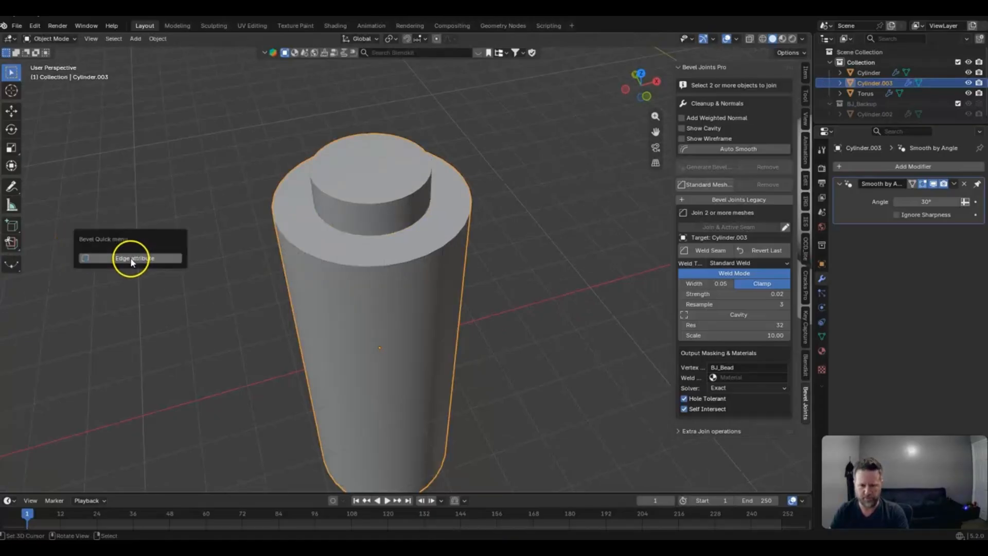
{"action": "left_click", "coordinate": [131, 259]}
{"action": "mouse_move", "coordinate": [146, 263]}
{"action": "left_mouse_down"}
{"action": "mouse_move", "coordinate": [172, 265]}
{"action": "mouse_move", "coordinate": [158, 267]}
{"action": "left_mouse_up"}
Reduce the edge bevel amount on the seam between the joined cylinders to 0.045 m
{"action": "middle_click_drag", "start_coordinate": [225, 209], "coordinate": [407, 199]}
{"action": "scroll", "coordinate": [365, 219], "scroll_direction": "up", "scroll_amount": 7}
{"action": "scroll", "coordinate": [451, 180], "scroll_direction": "up", "scroll_amount": 3}
{"action": "scroll", "coordinate": [529, 373], "scroll_direction": "down", "scroll_amount": 4}
{"action": "middle_click_drag", "start_coordinate": [529, 373], "coordinate": [631, 98], "text": "shift"}
{"action": "mouse_move", "coordinate": [561, 242]}
{"action": "middle_mouse_down"}
{"action": "mouse_move", "coordinate": [554, 283]}
{"action": "mouse_move", "coordinate": [554, 255]}
{"action": "middle_mouse_up"}
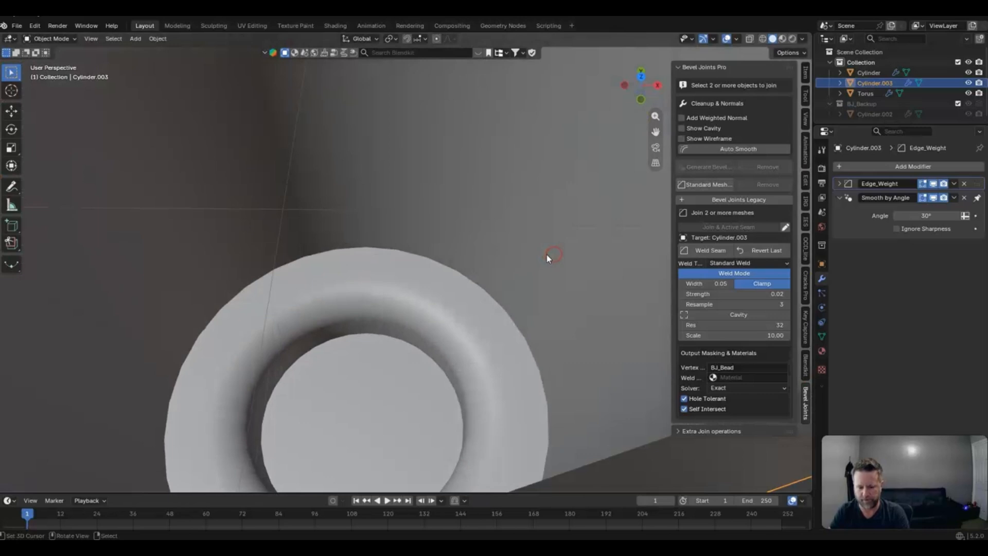
{"action": "key", "text": "q"}
{"action": "right_click", "coordinate": [547, 254]}
{"action": "left_click", "coordinate": [539, 200]}
{"action": "key", "text": "shift+b"}
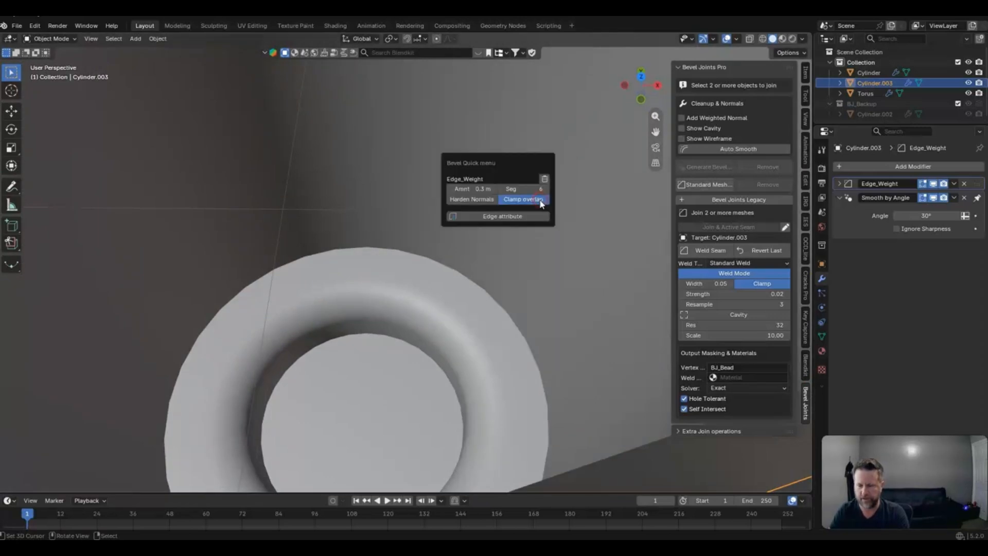
{"action": "left_click_drag", "start_coordinate": [477, 189], "coordinate": [346, 232]}
Set the seam's edge bevel to 3 segments
{"action": "double_click", "coordinate": [525, 190]}
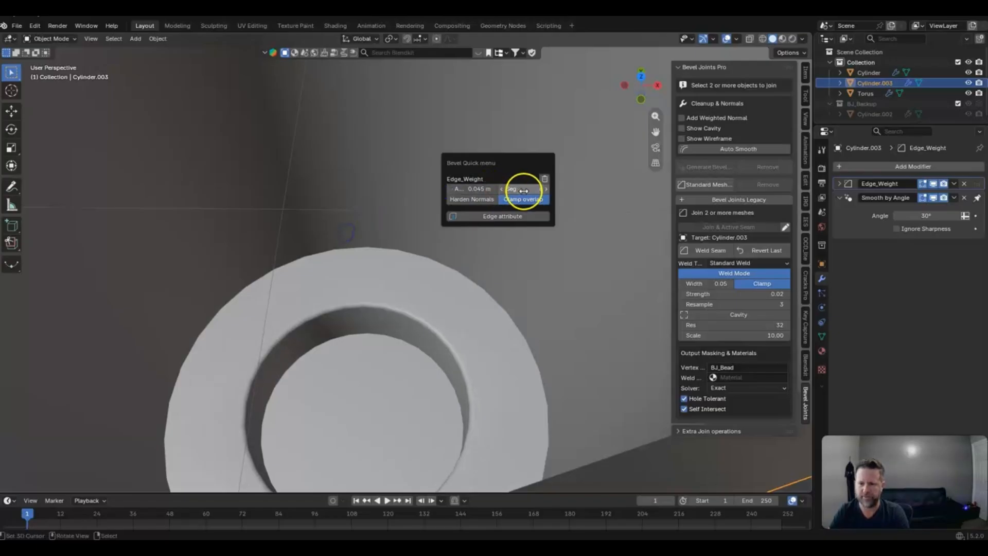
{"action": "type", "text": "3"}
{"action": "key", "text": "Return"}
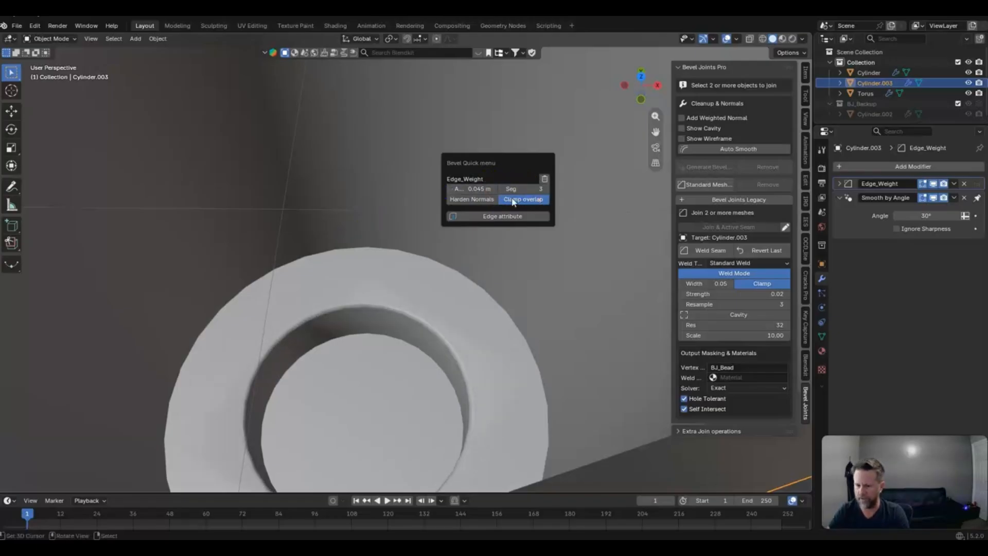
{"action": "left_click", "coordinate": [457, 203]}
{"action": "left_click", "coordinate": [446, 246]}
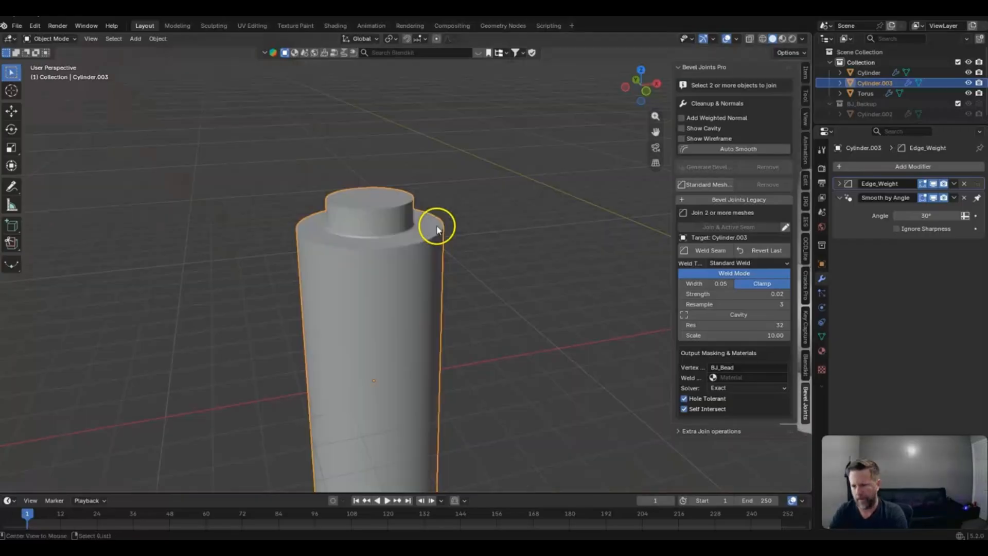
Weld the torus to the cylinder running through it with the legacy Weld Seam as a Standard Weld, keeping the cylinder active
{"action": "middle_click_drag", "start_coordinate": [421, 221], "coordinate": [387, 251]}
{"action": "middle_click_drag", "start_coordinate": [481, 247], "coordinate": [668, 247]}
{"action": "left_click", "coordinate": [620, 162]}
{"action": "key", "text": "KP_Decimal"}
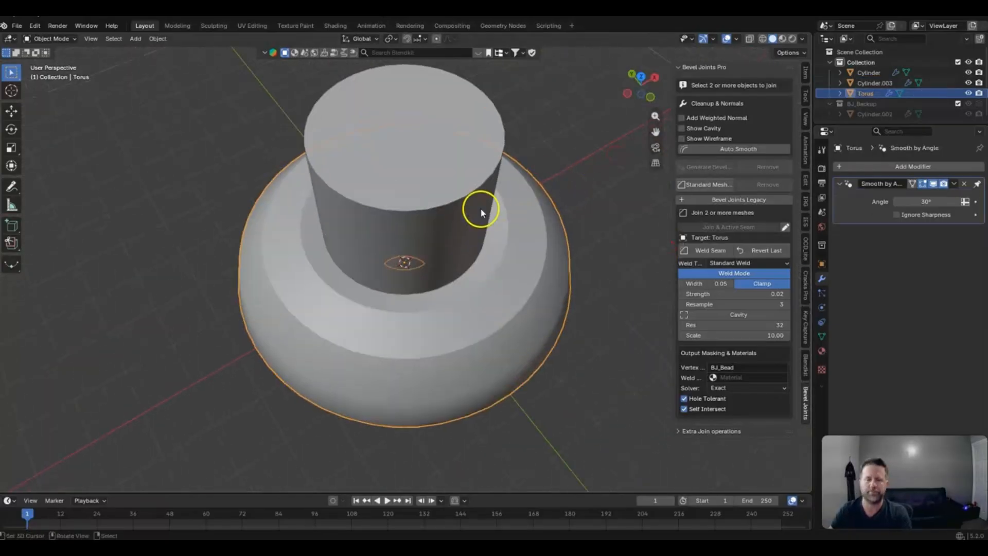
{"action": "middle_click_drag", "start_coordinate": [479, 210], "coordinate": [454, 228]}
{"action": "scroll", "coordinate": [454, 240], "scroll_direction": "up", "scroll_amount": 3}
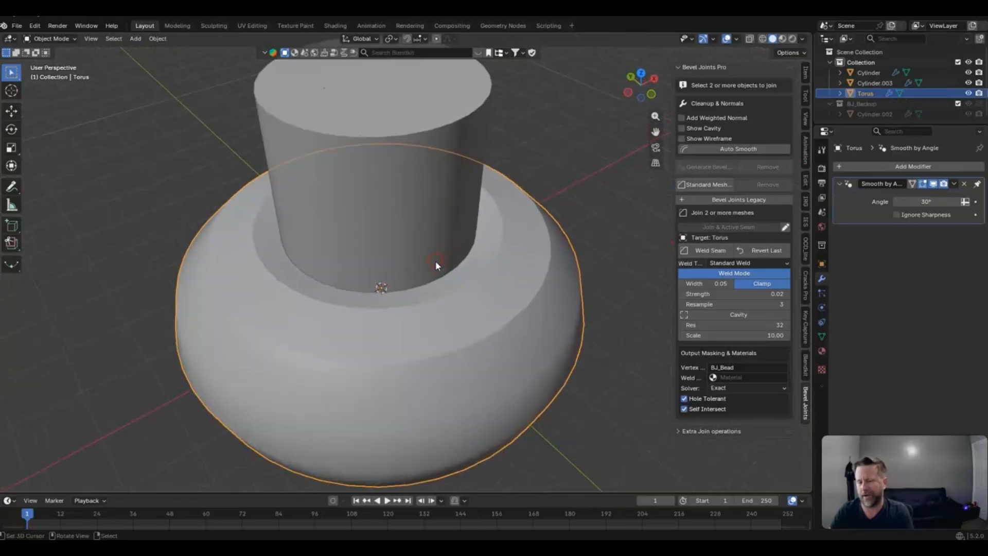
{"action": "scroll", "coordinate": [427, 265], "scroll_direction": "down", "scroll_amount": 3}
{"action": "middle_click_drag", "start_coordinate": [421, 259], "coordinate": [425, 259]}
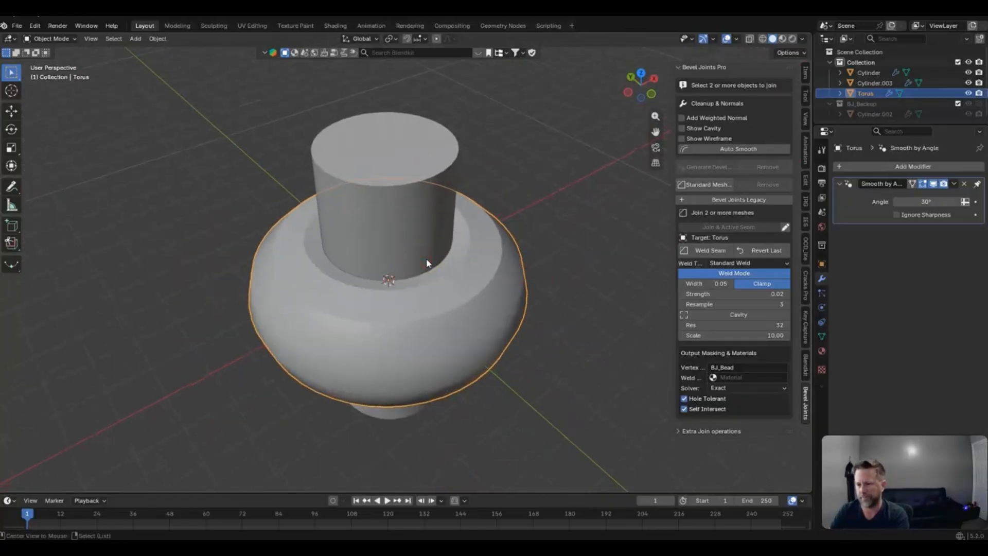
{"action": "left_click", "coordinate": [452, 294]}
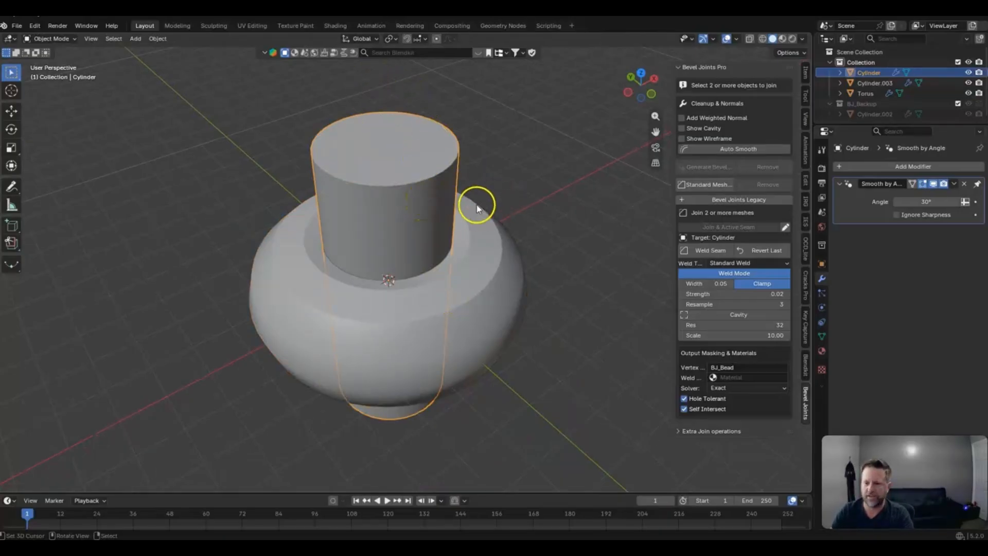
{"action": "left_click", "coordinate": [479, 299], "text": "shift"}
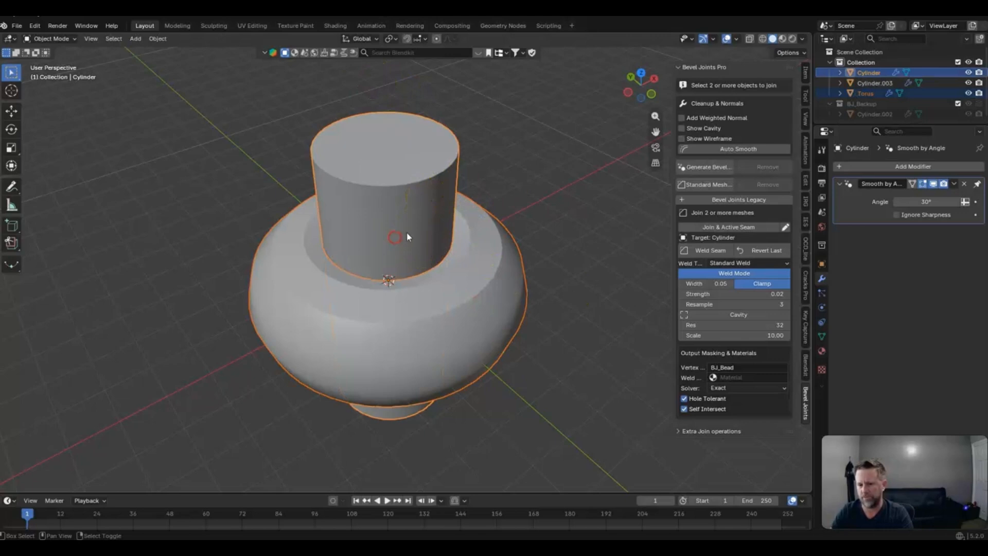
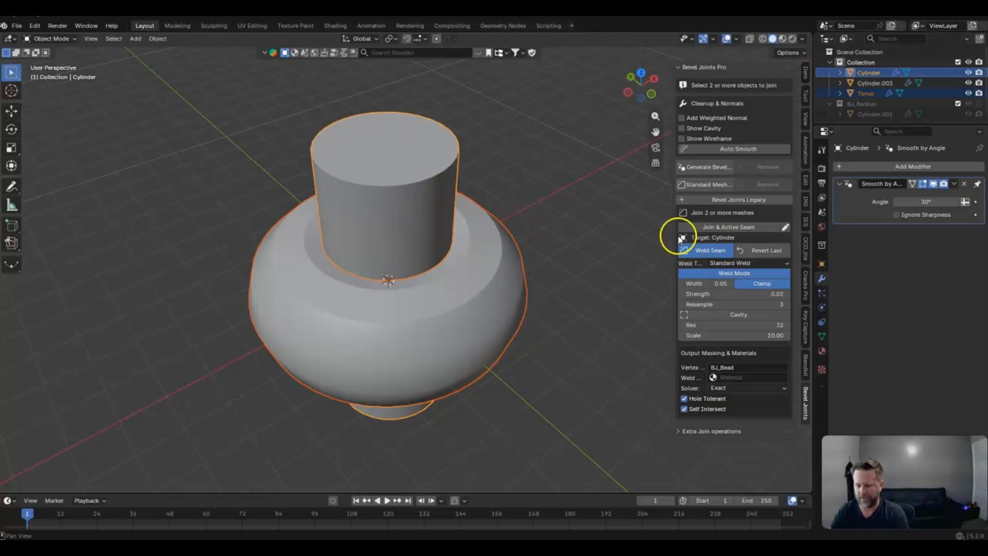
{"action": "left_click", "coordinate": [440, 263]}
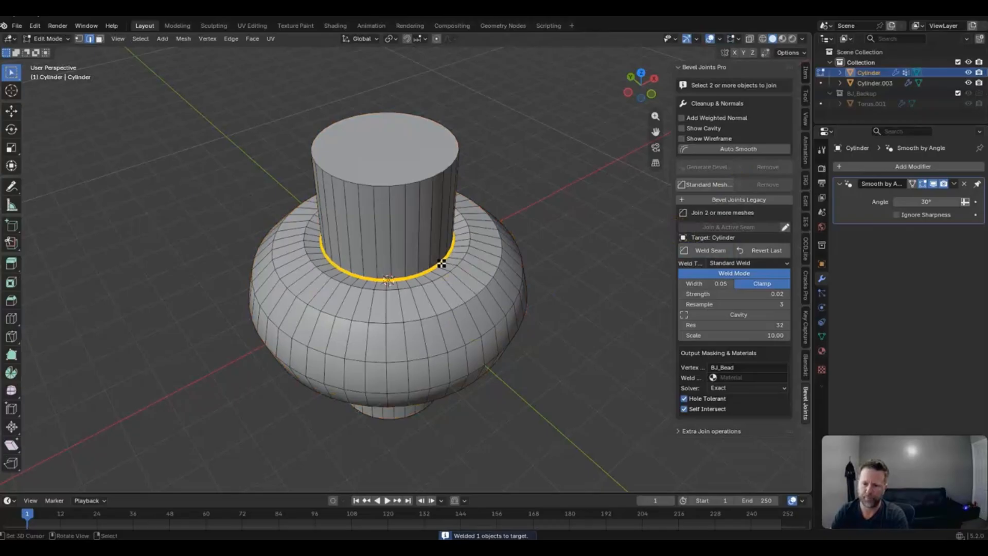
Return to Object Mode, inspect the weld bead where the torus meets the cylinder, and revert the weld
{"action": "scroll", "coordinate": [458, 275], "scroll_direction": "up", "scroll_amount": 4}
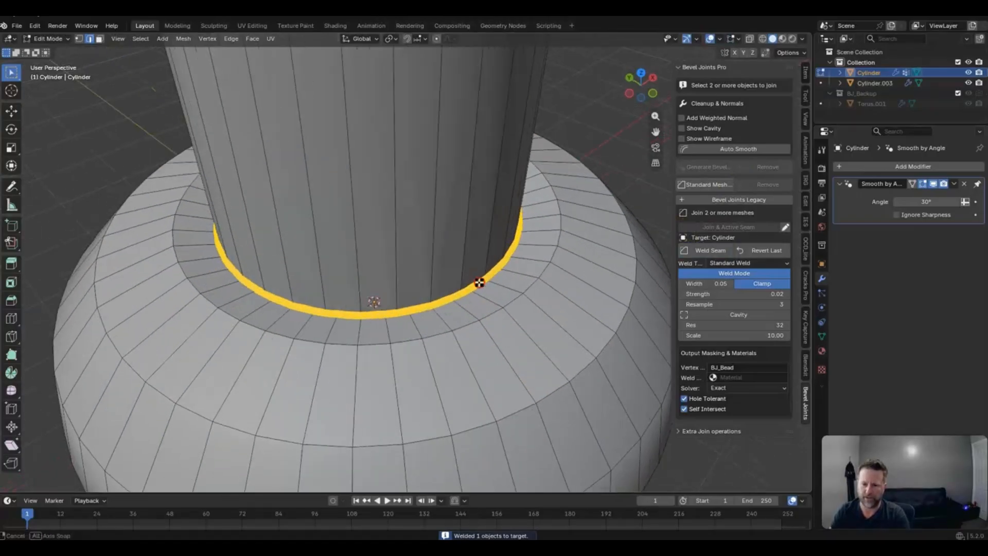
{"action": "key", "text": "ctrl+Tab"}
{"action": "left_click", "coordinate": [420, 285]}
{"action": "scroll", "coordinate": [417, 292], "scroll_direction": "up", "scroll_amount": 2}
{"action": "scroll", "coordinate": [416, 290], "scroll_direction": "down", "scroll_amount": 3}
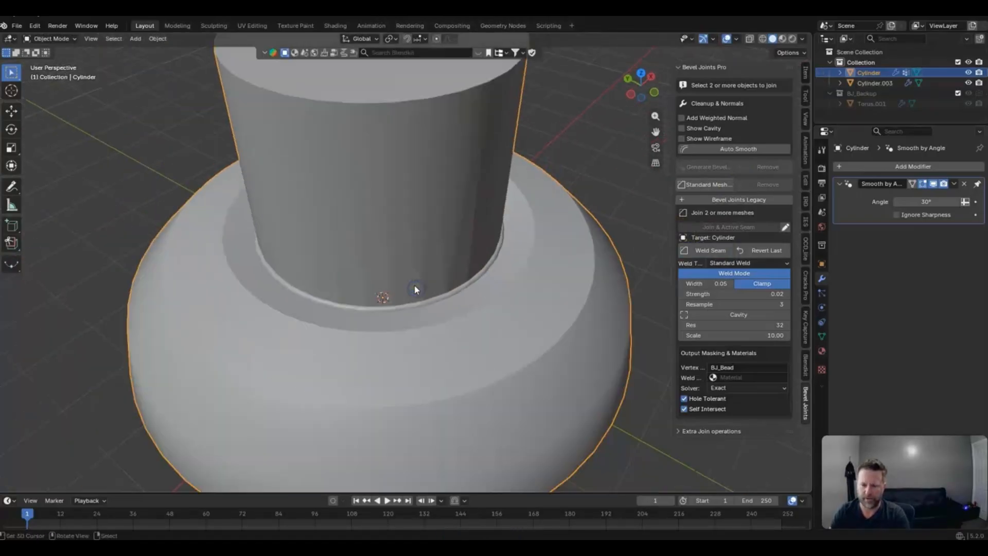
{"action": "middle_click_drag", "start_coordinate": [374, 283], "coordinate": [394, 255]}
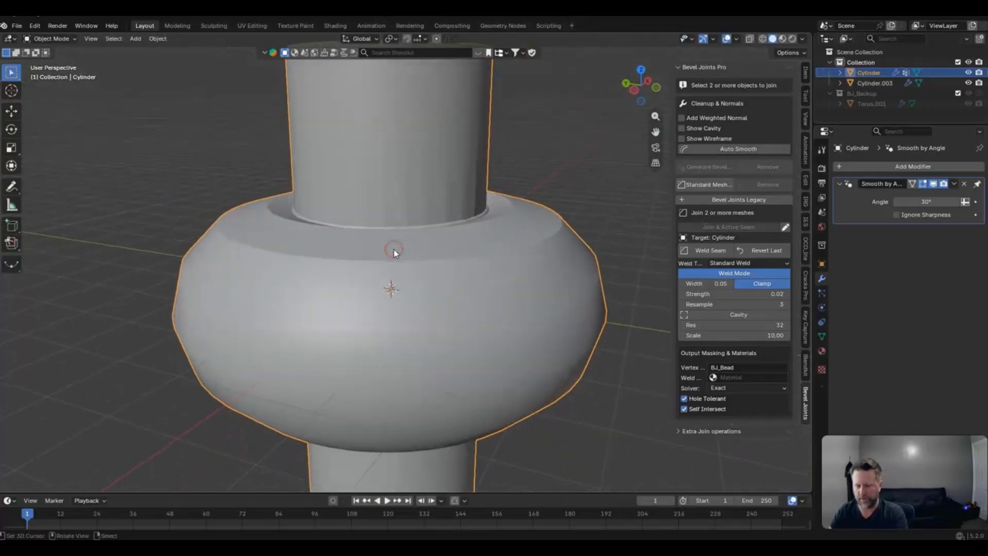
{"action": "scroll", "coordinate": [394, 256], "scroll_direction": "up", "scroll_amount": 5}
{"action": "middle_click_drag", "start_coordinate": [419, 220], "coordinate": [441, 220]}
{"action": "scroll", "coordinate": [484, 216], "scroll_direction": "down", "scroll_amount": 3}
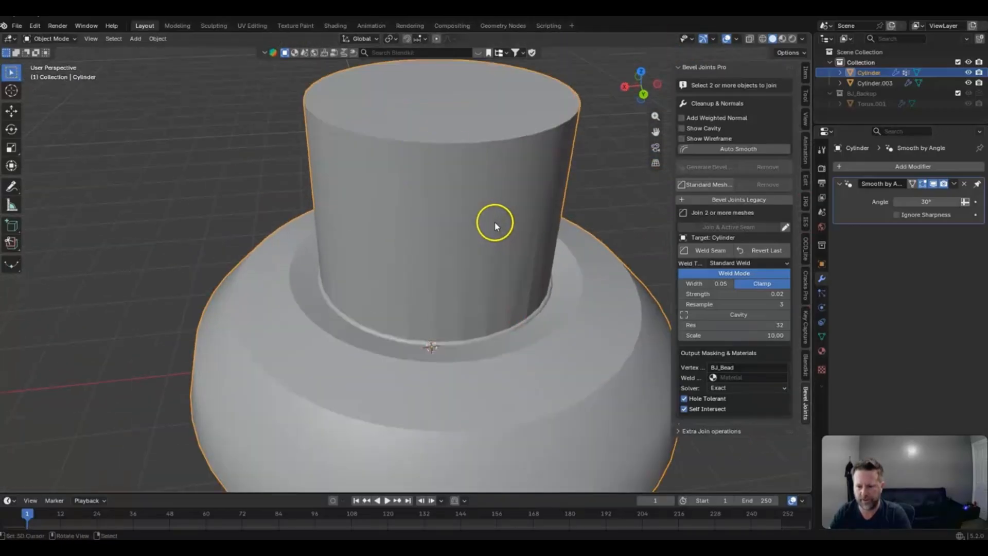
{"action": "left_click", "coordinate": [773, 254]}
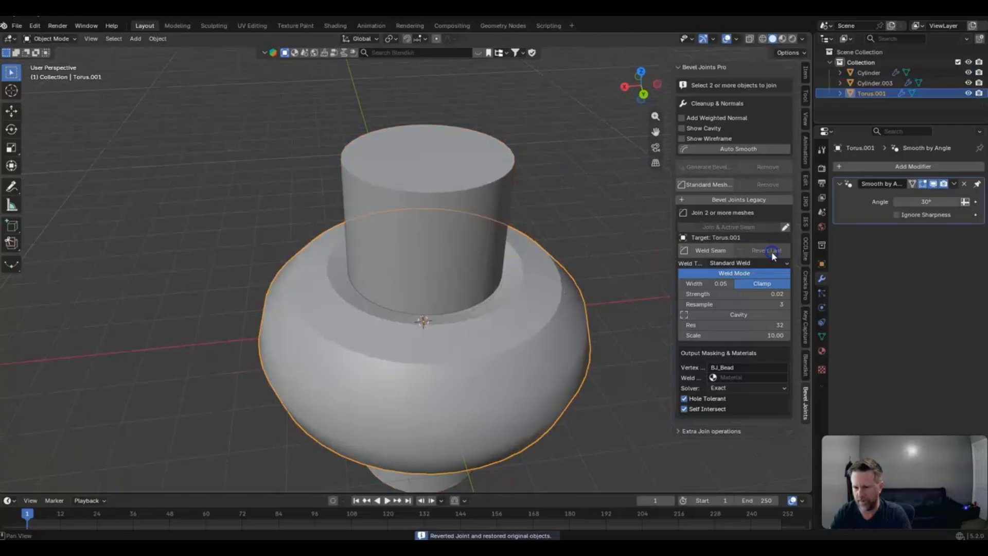
Add a series of evenly spaced horizontal loop cuts along the cylinder inside the torus and return to Object Mode
{"action": "left_click", "coordinate": [396, 221]}
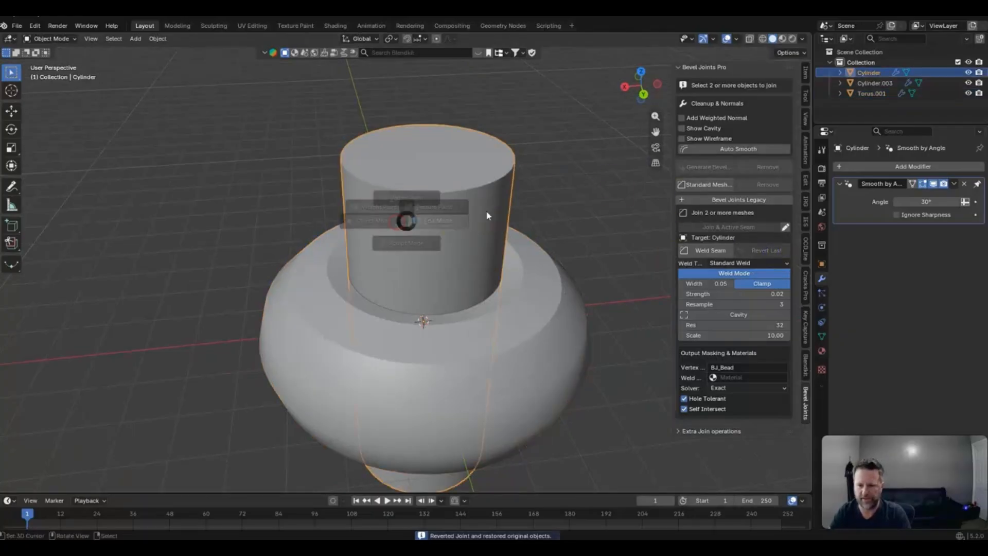
{"action": "key", "text": "Tab"}
{"action": "key", "text": "ctrl+r"}
{"action": "scroll", "coordinate": [455, 218], "scroll_direction": "up", "scroll_amount": 11}
{"action": "left_click", "coordinate": [455, 218]}
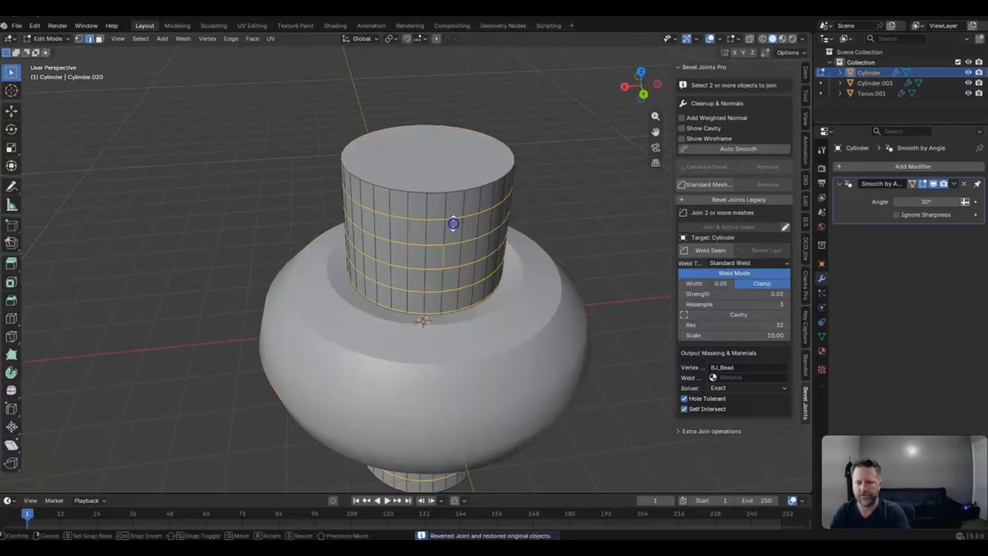
{"action": "key", "text": "Tab"}
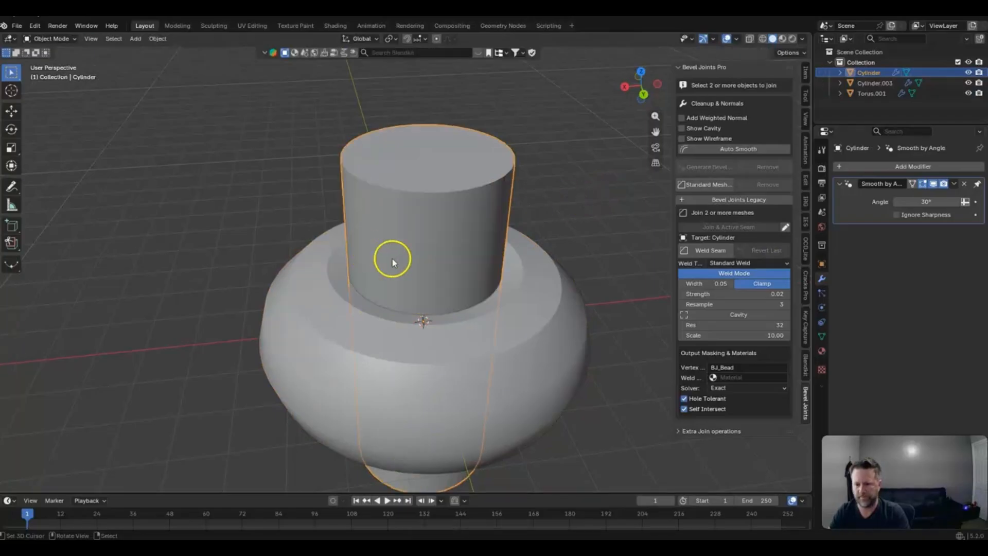
Weld the torus to the subdivided cylinder with Weld Seam, keeping the cylinder active, and inspect the bead in Object Mode
{"action": "left_click", "coordinate": [543, 316], "text": "shift"}
{"action": "left_click", "coordinate": [428, 236], "text": "shift"}
{"action": "left_click", "coordinate": [708, 251]}
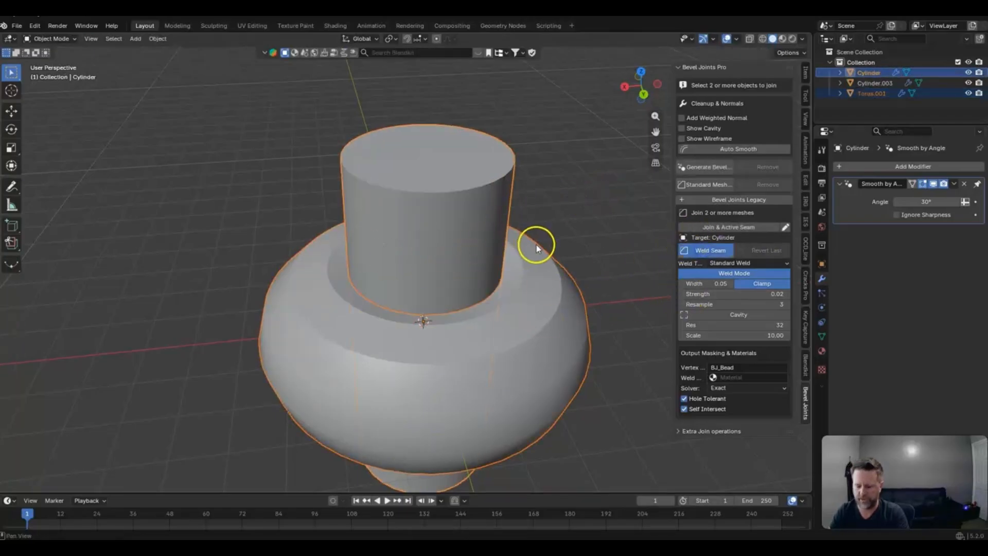
{"action": "left_click", "coordinate": [503, 283]}
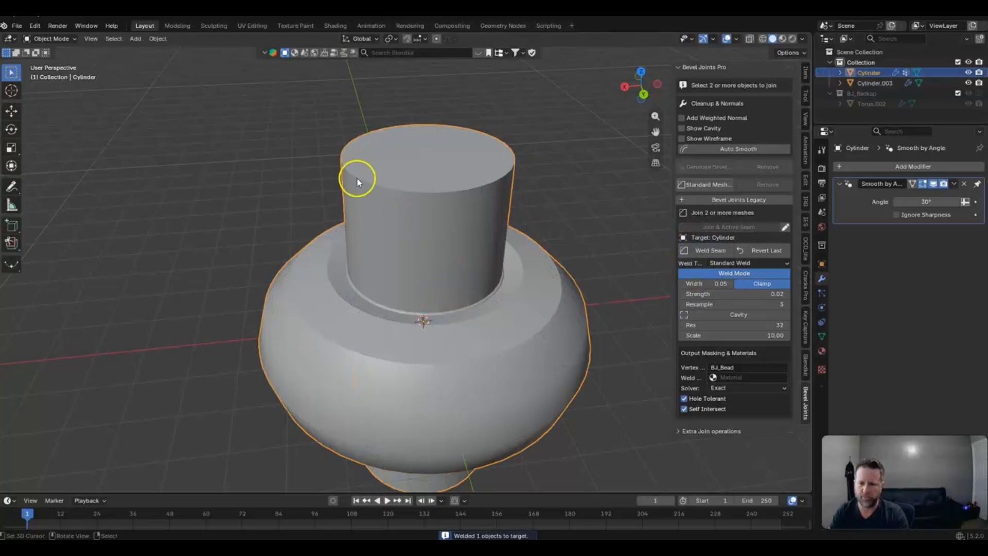
{"action": "mouse_move", "coordinate": [482, 255]}
{"action": "middle_mouse_down"}
{"action": "mouse_move", "coordinate": [527, 260]}
{"action": "mouse_move", "coordinate": [479, 234]}
{"action": "mouse_move", "coordinate": [470, 161]}
{"action": "mouse_move", "coordinate": [478, 244]}
{"action": "middle_mouse_up"}
{"action": "scroll", "coordinate": [507, 250], "scroll_direction": "up", "scroll_amount": 3}
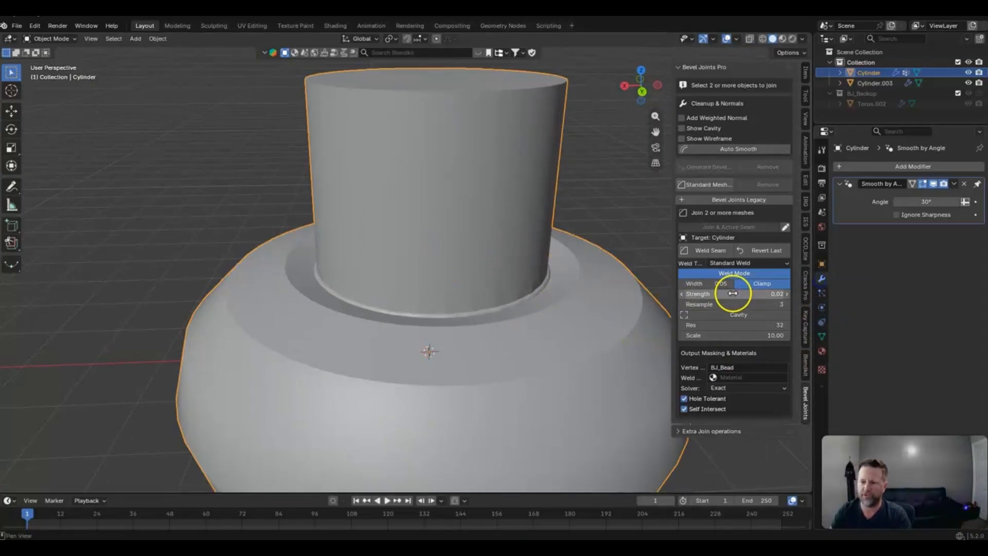
Review the available weld types without changing the selection and revert the weld on the subdivided cylinder
{"action": "left_click", "coordinate": [734, 264]}
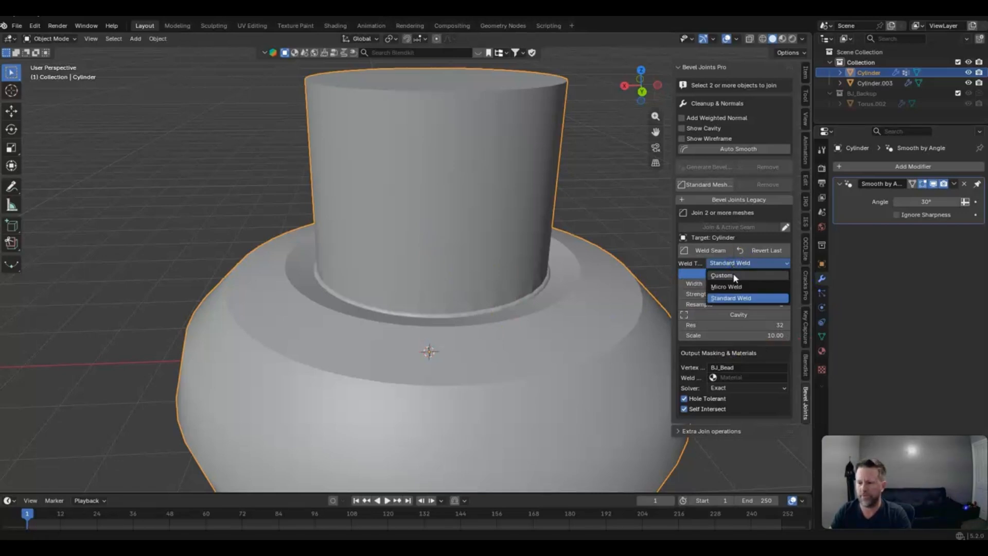
{"action": "left_click", "coordinate": [736, 276]}
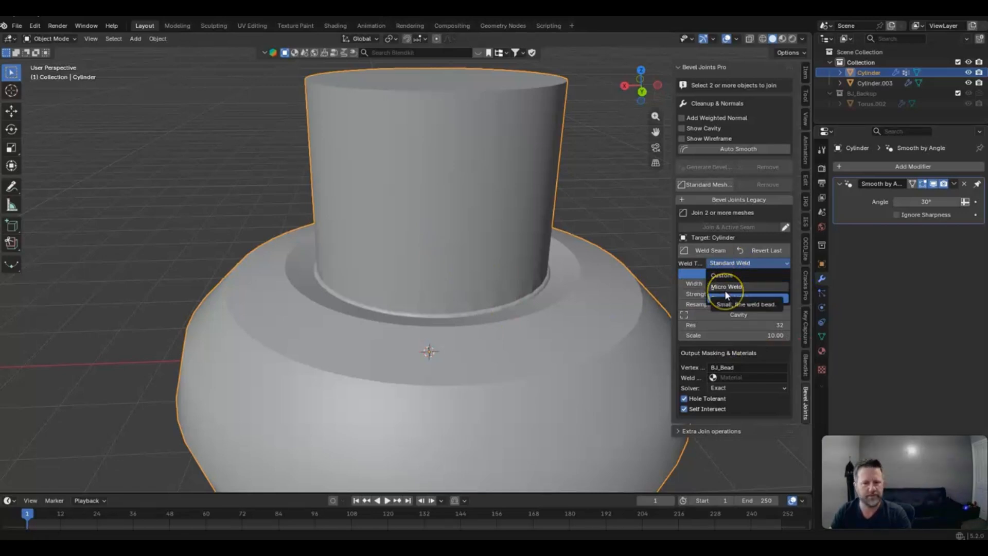
{"action": "left_click", "coordinate": [701, 266]}
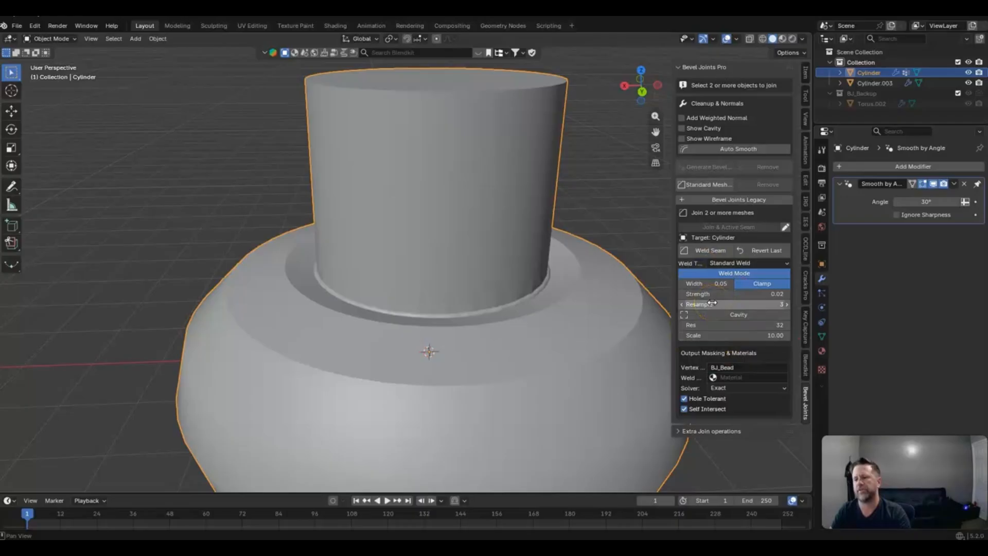
{"action": "left_click", "coordinate": [766, 251]}
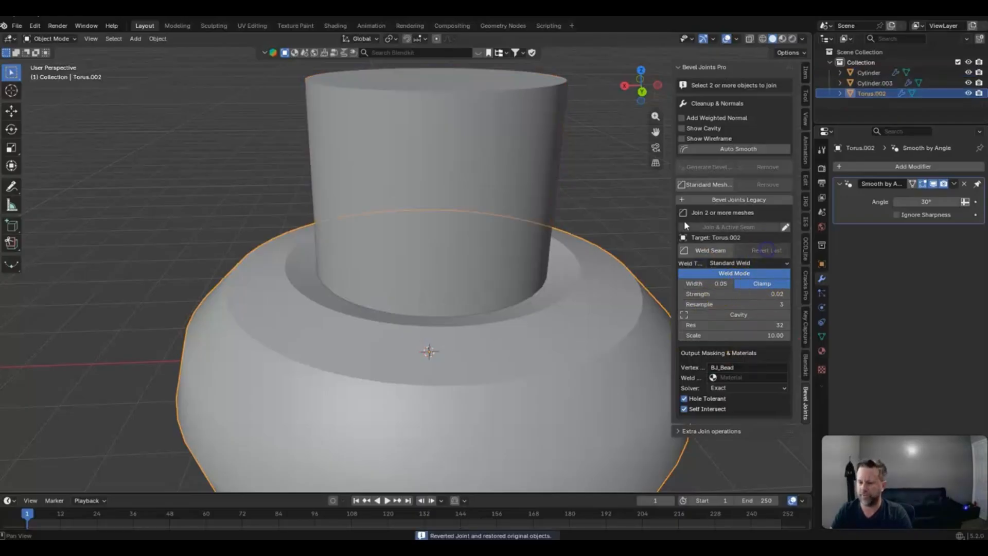
Expand the Extra Join operations and apply Geo weld edges to the torus and cylinder, with the cylinder active
{"action": "scroll", "coordinate": [412, 174], "scroll_direction": "down", "scroll_amount": 4}
{"action": "left_click", "coordinate": [681, 67]}
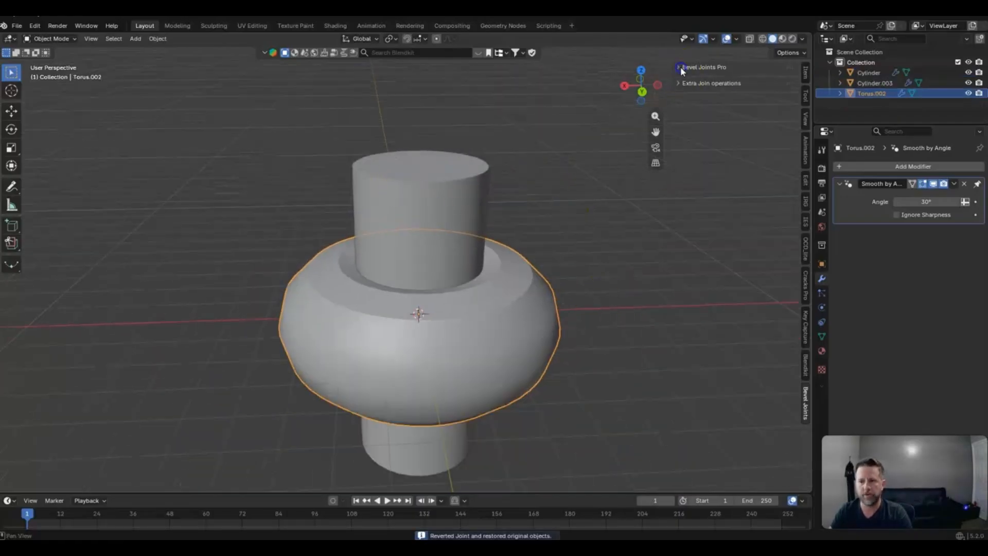
{"action": "left_click", "coordinate": [682, 80]}
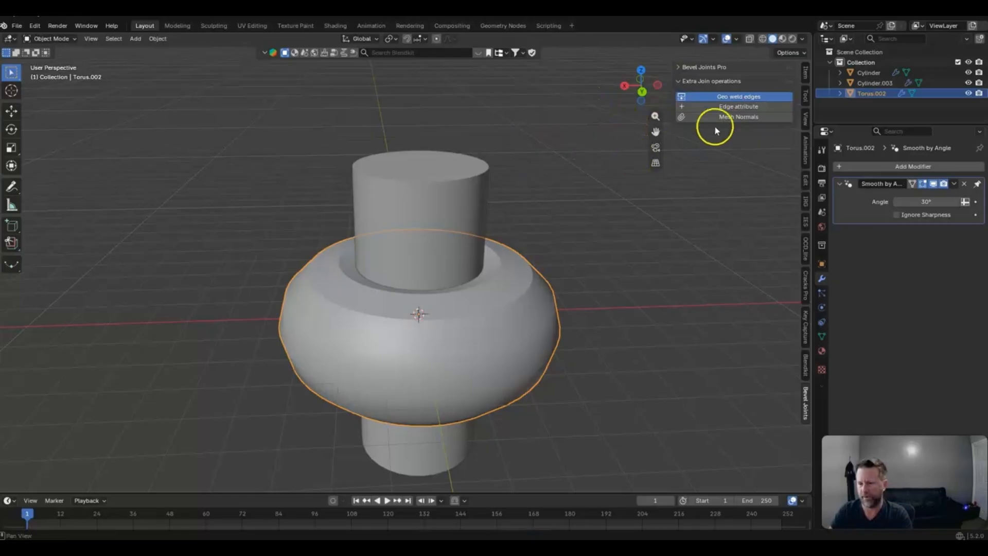
{"action": "left_click", "coordinate": [417, 200], "text": "shift"}
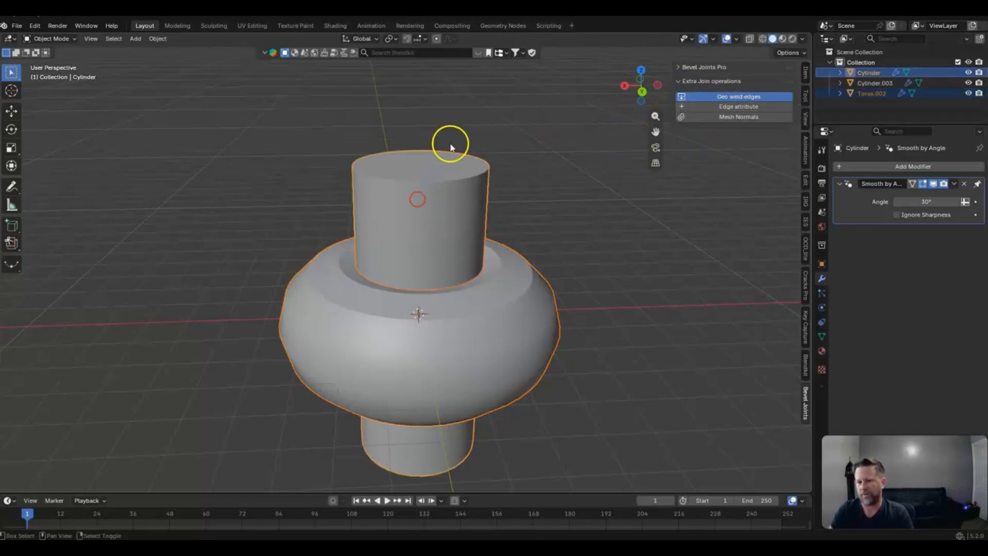
{"action": "left_click", "coordinate": [728, 97]}
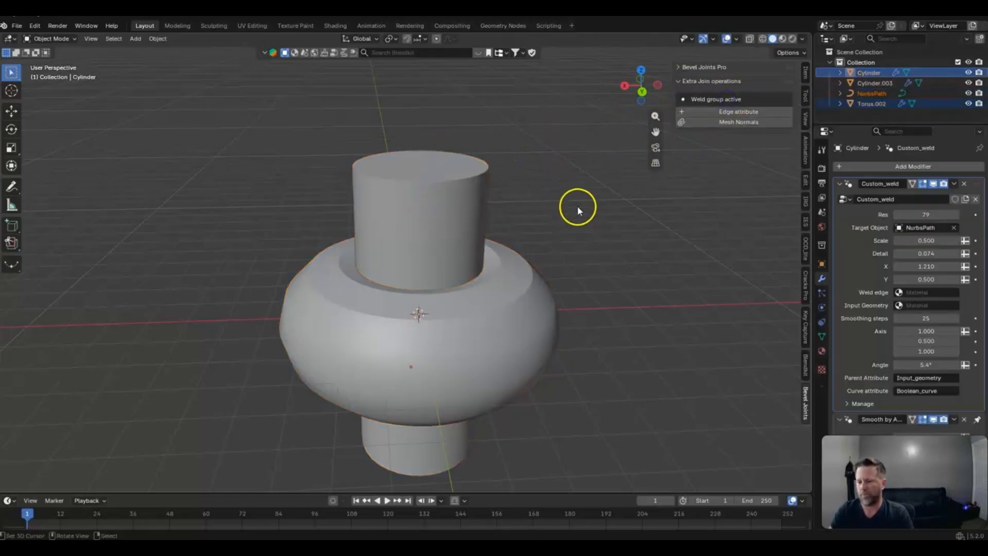
Set the Target Object of the cylinder's Custom_weld modifier to the torus
{"action": "left_click", "coordinate": [954, 228]}
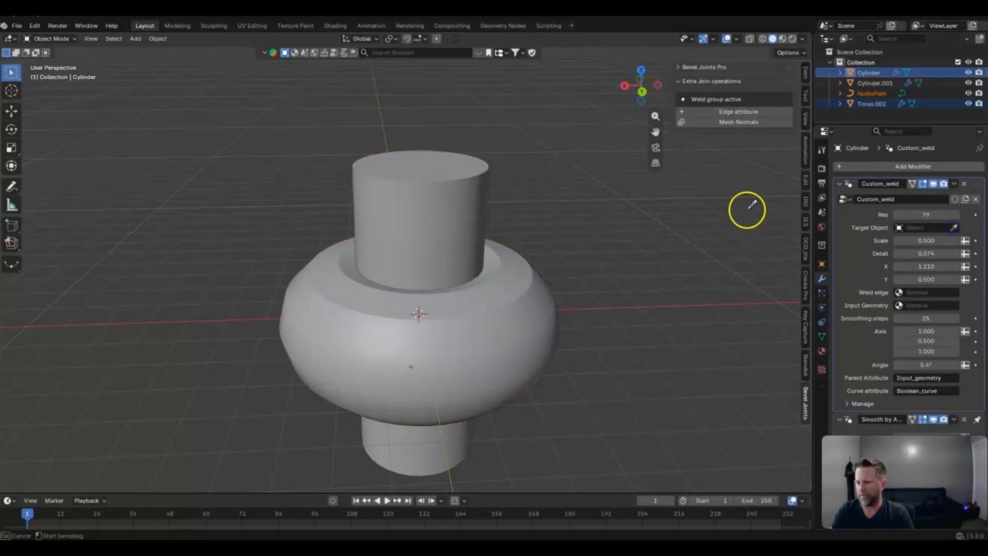
{"action": "left_click", "coordinate": [435, 206]}
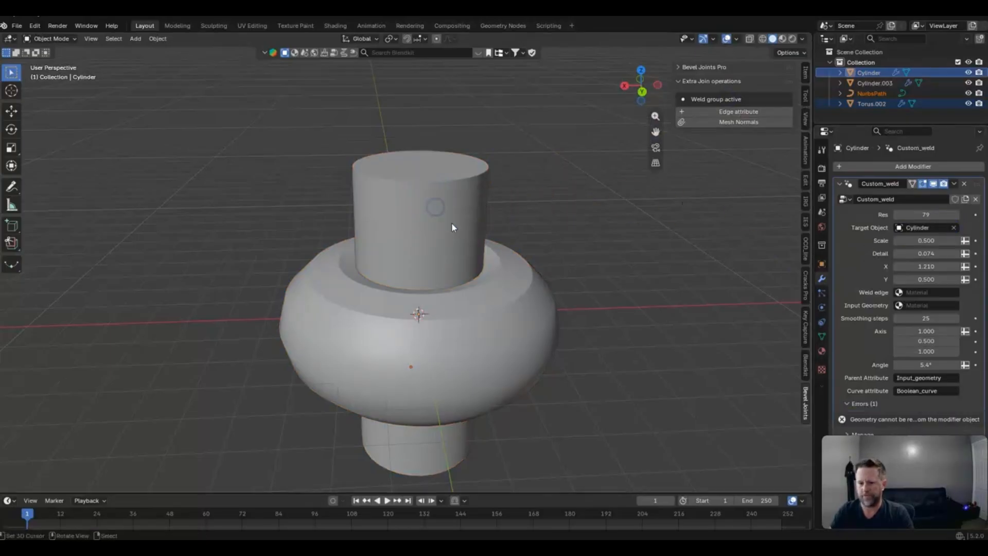
{"action": "left_click", "coordinate": [954, 228]}
{"action": "left_click", "coordinate": [954, 227]}
{"action": "left_click", "coordinate": [512, 338]}
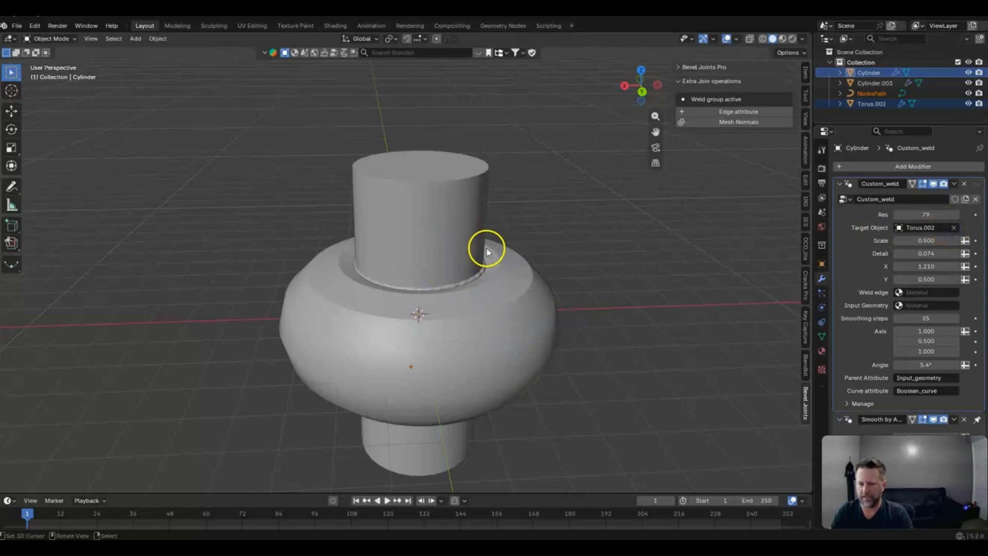
{"action": "scroll", "coordinate": [487, 251], "scroll_direction": "up", "scroll_amount": 3}
{"action": "middle_click_drag", "start_coordinate": [521, 282], "coordinate": [497, 308]}
{"action": "scroll", "coordinate": [501, 297], "scroll_direction": "down", "scroll_amount": 3}
{"action": "scroll", "coordinate": [467, 263], "scroll_direction": "up", "scroll_amount": 3}
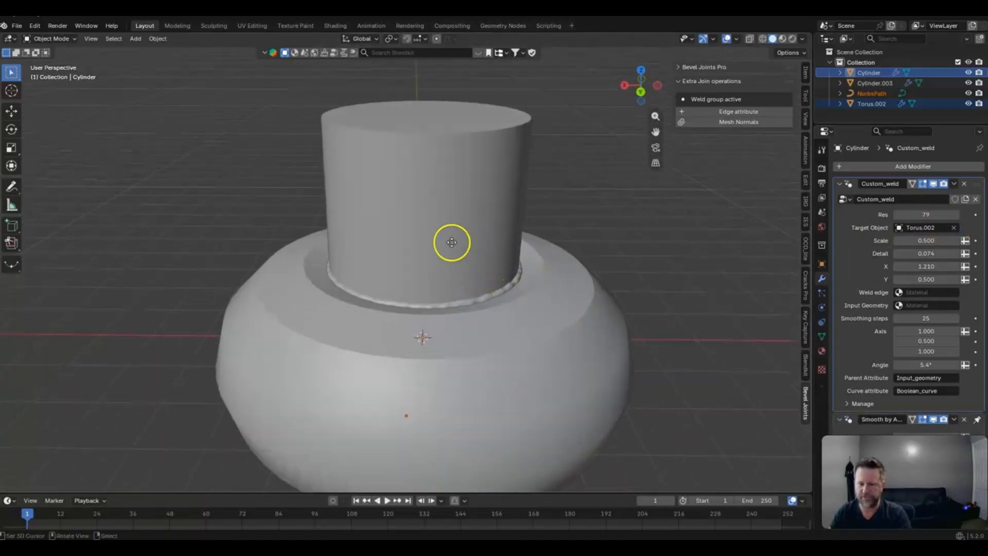
Move the cylinder about 2.6 m onto the torus's outer rim, deselect it, and inspect the weld along the new intersection
{"action": "key", "text": "g"}
{"action": "right_click", "coordinate": [387, 281]}
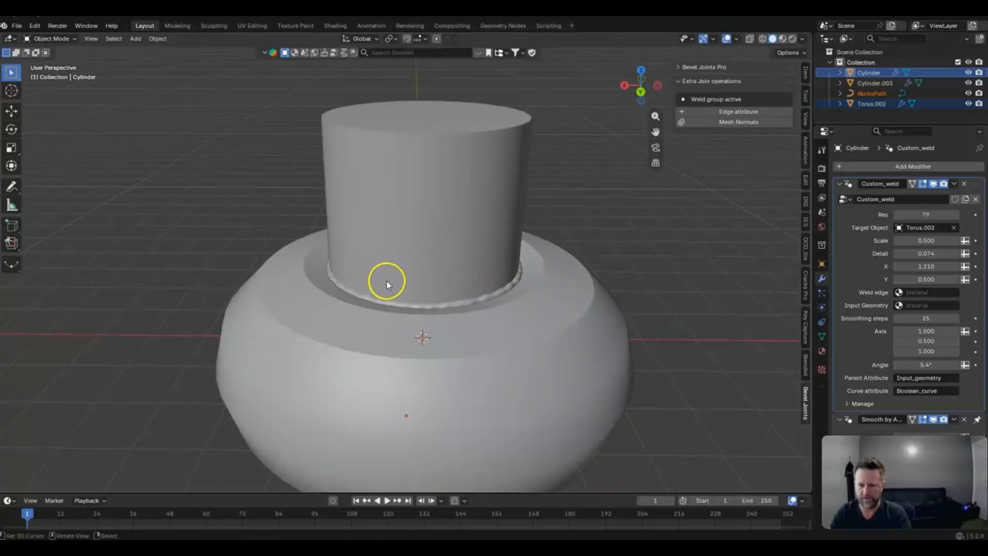
{"action": "left_click", "coordinate": [416, 234]}
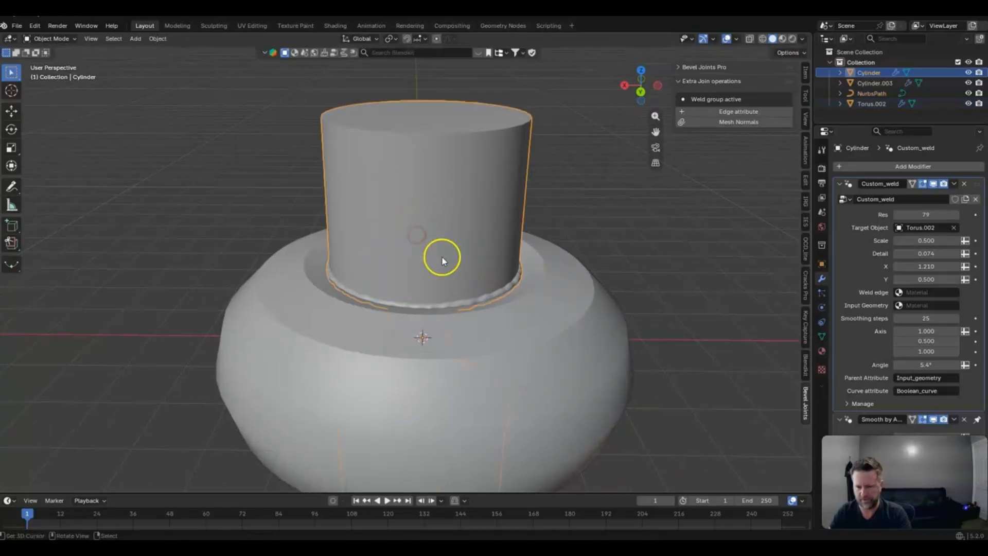
{"action": "key", "text": "g"}
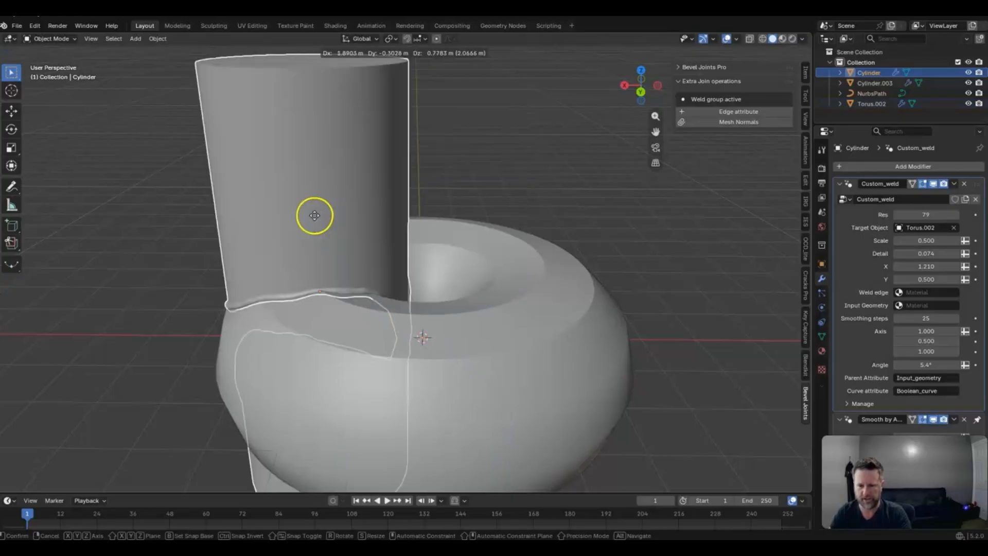
{"action": "left_click", "coordinate": [305, 216]}
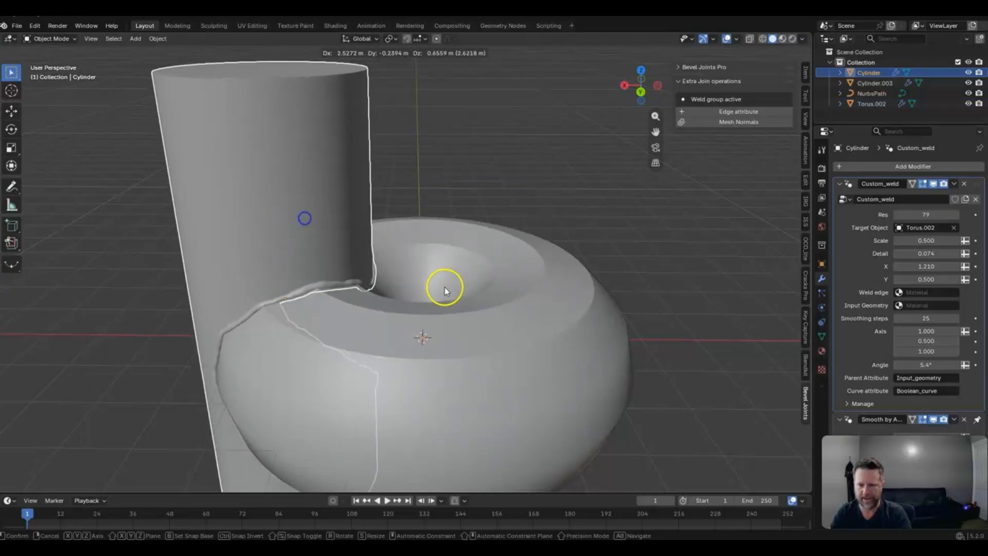
{"action": "middle_click_drag", "start_coordinate": [446, 287], "coordinate": [334, 314]}
{"action": "left_click", "coordinate": [539, 226]}
{"action": "middle_click_drag", "start_coordinate": [566, 212], "coordinate": [625, 258]}
{"action": "scroll", "coordinate": [625, 258], "scroll_direction": "up", "scroll_amount": 3}
{"action": "middle_click_drag", "start_coordinate": [679, 237], "coordinate": [639, 270]}
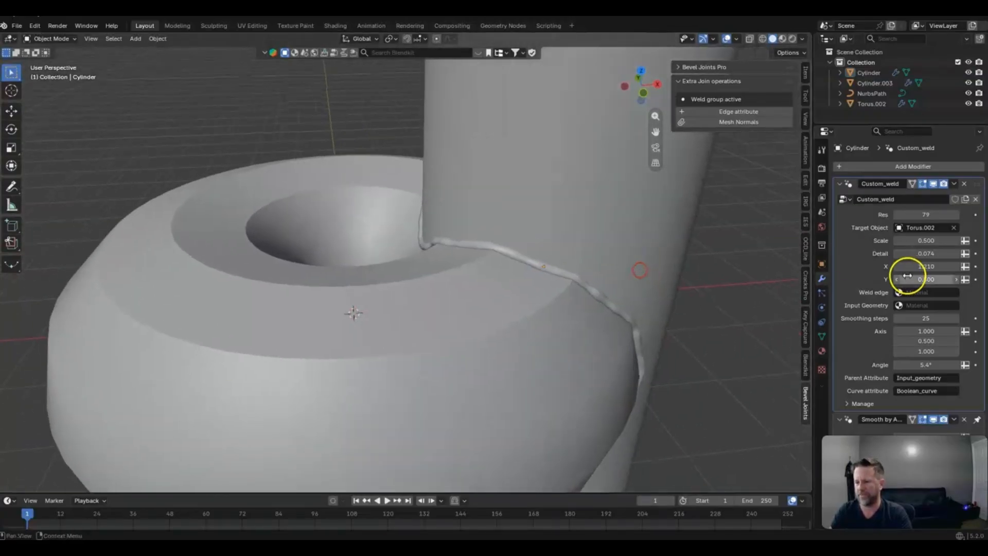
Set the Custom_weld Scale to 0.640 and switch the viewport to Material Preview to view the weld bead up close
{"action": "mouse_move", "coordinate": [922, 241]}
{"action": "left_mouse_down"}
{"action": "mouse_move", "coordinate": [159, 242]}
{"action": "mouse_move", "coordinate": [919, 240]}
{"action": "left_mouse_up"}
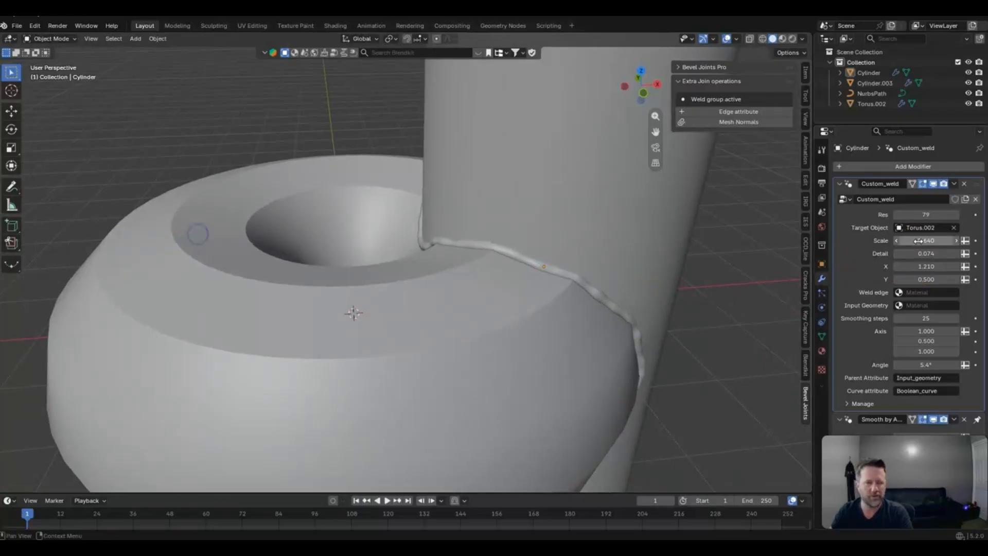
{"action": "left_click", "coordinate": [783, 39]}
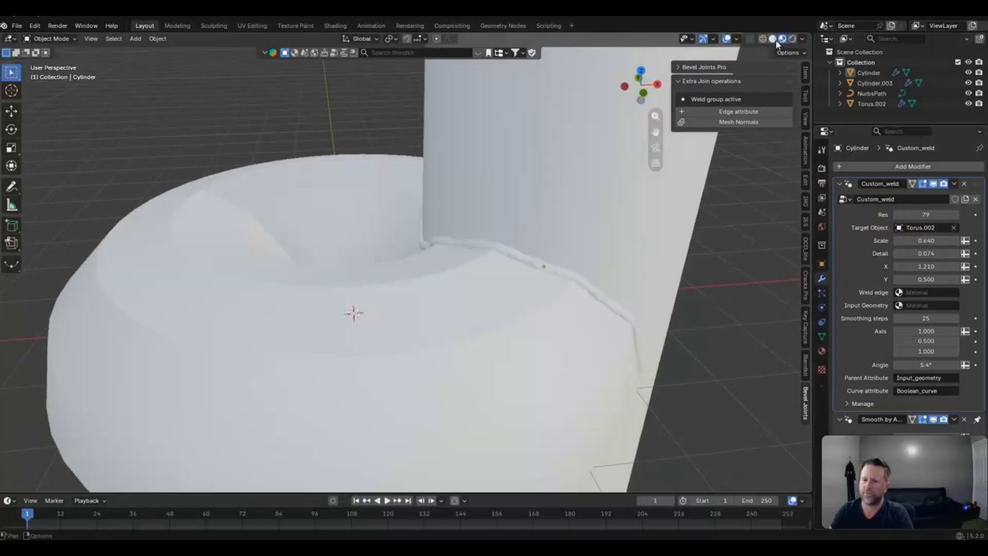
{"action": "middle_click_drag", "start_coordinate": [535, 282], "coordinate": [613, 355]}
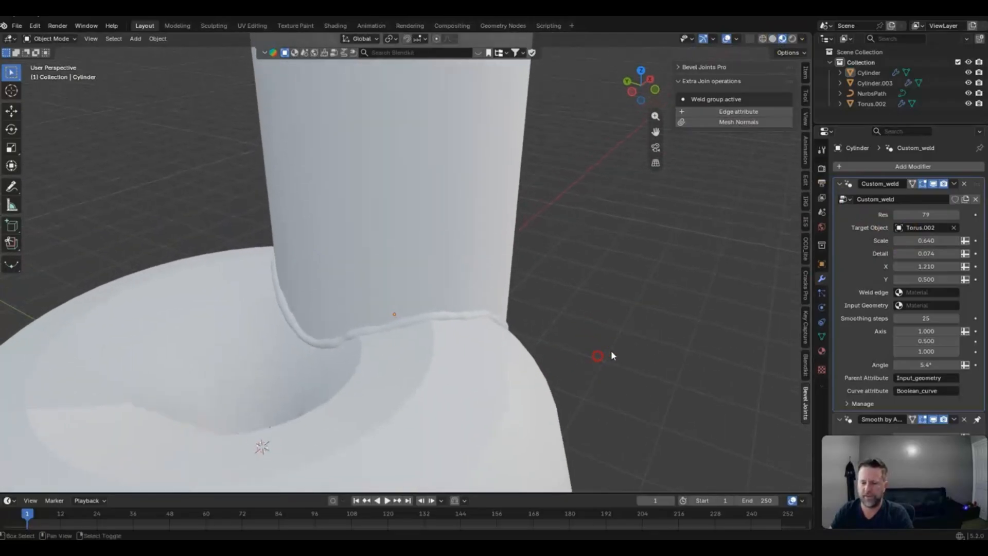
{"action": "scroll", "coordinate": [611, 355], "scroll_direction": "up", "scroll_amount": 2}
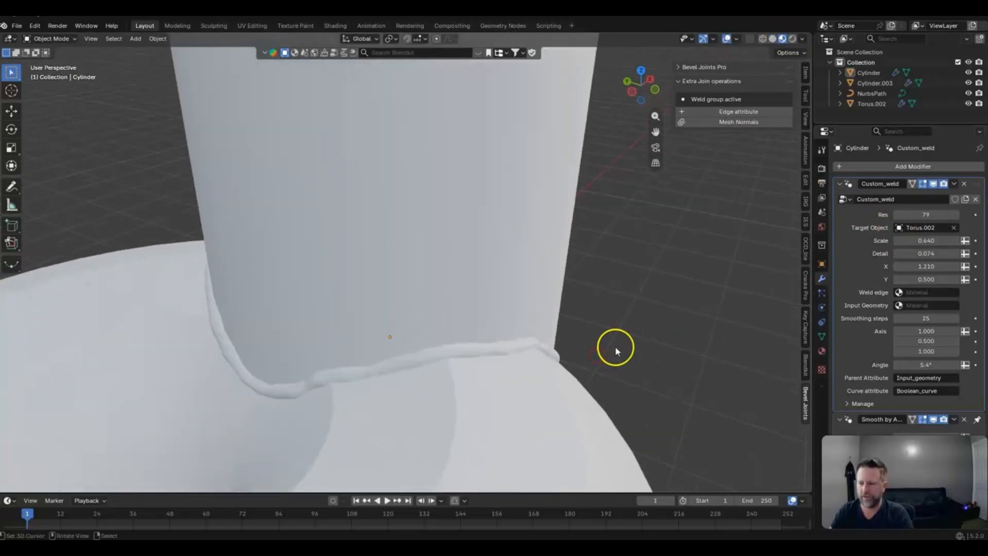
Assign Curve Material as the Weld edge material of the cylinder's Custom_weld modifier
{"action": "left_click", "coordinate": [926, 293]}
{"action": "left_click", "coordinate": [927, 308]}
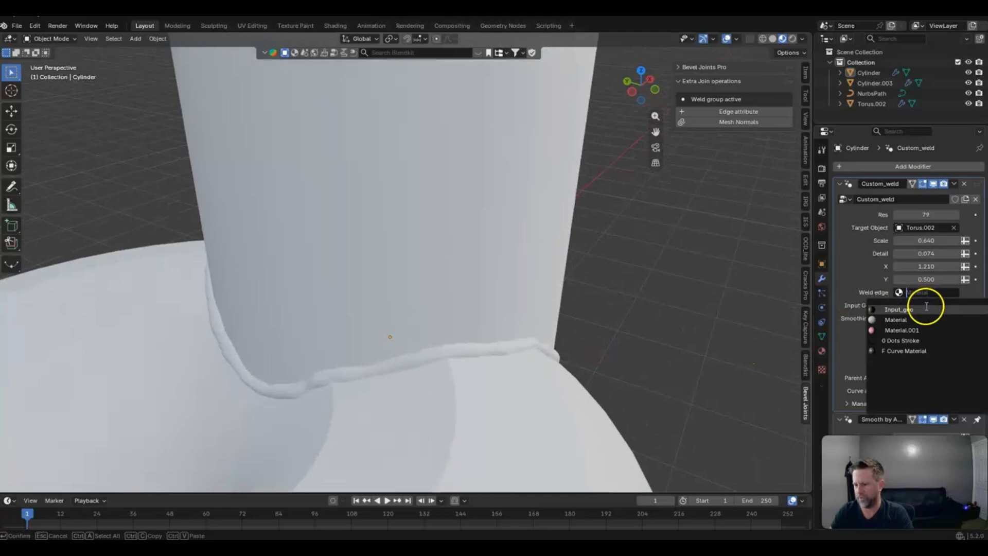
{"action": "left_click", "coordinate": [916, 353]}
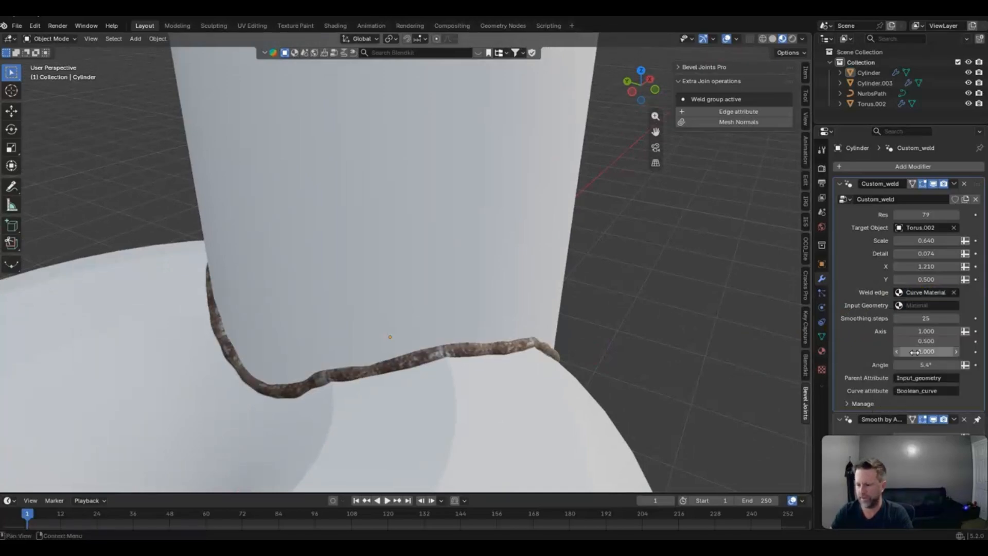
{"action": "middle_click_drag", "start_coordinate": [528, 333], "coordinate": [530, 325]}
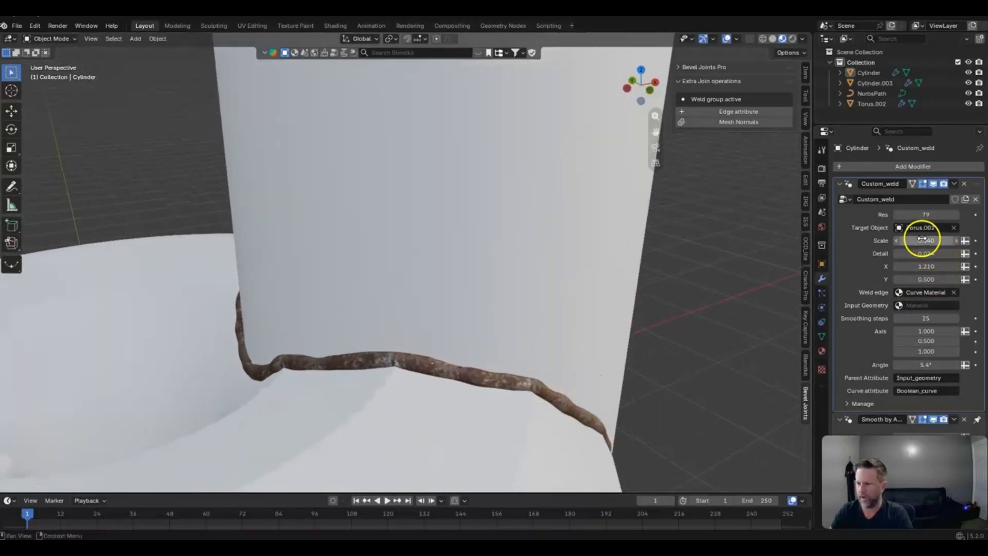
Try other X and Y values on Custom_weld, such as X 5.700 and Y 3.880, to stretch the weld's texture, and revert them
{"action": "left_click_drag", "start_coordinate": [932, 267], "coordinate": [135, 270]}
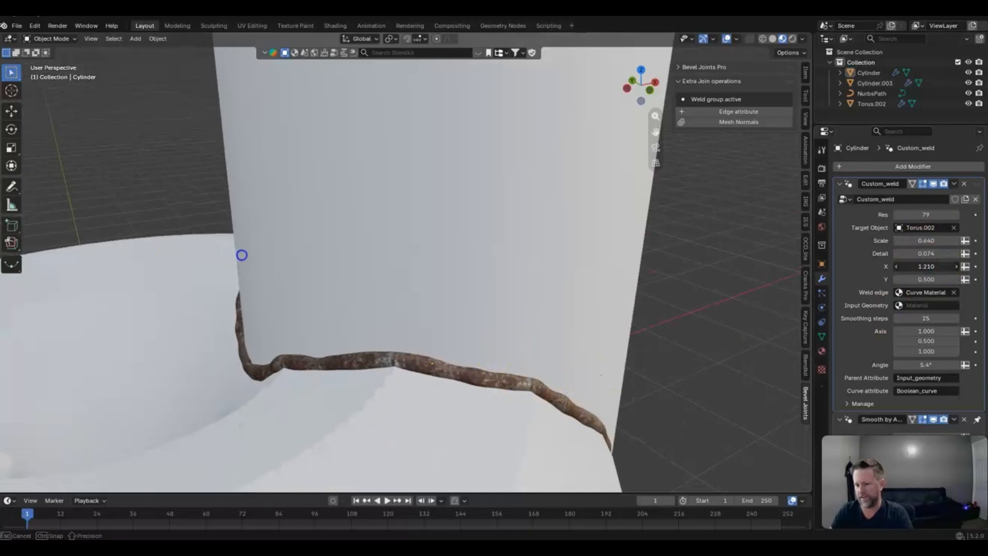
{"action": "left_click_drag", "start_coordinate": [242, 254], "coordinate": [96, 282]}
{"action": "key", "text": "ctrl+z"}
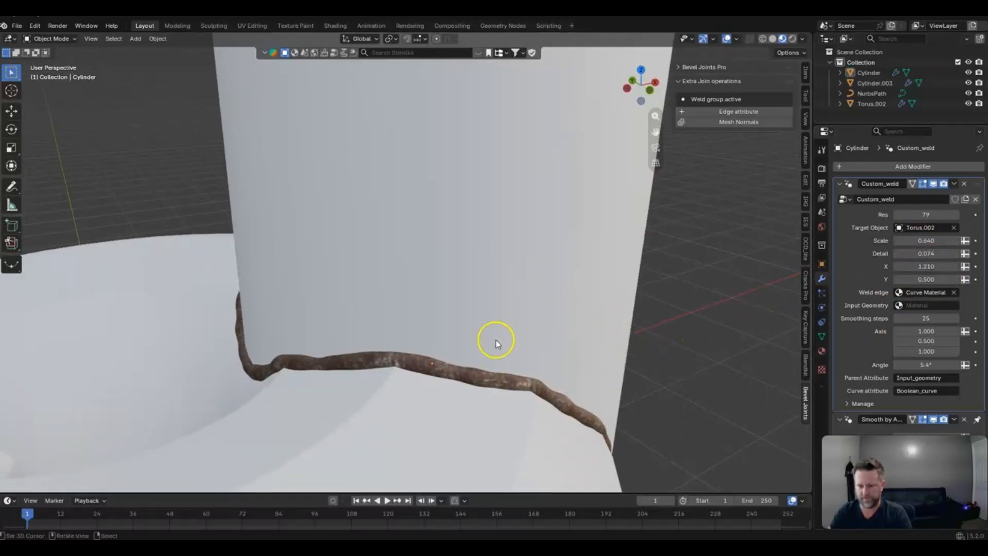
{"action": "middle_click_drag", "start_coordinate": [482, 321], "coordinate": [496, 242], "text": "shift"}
{"action": "scroll", "coordinate": [520, 254], "scroll_direction": "up", "scroll_amount": 6}
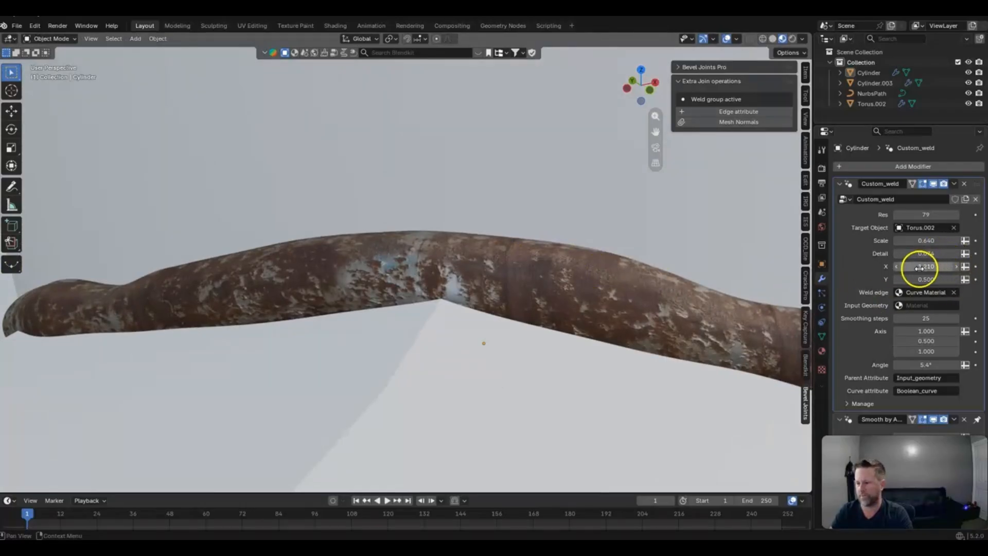
{"action": "mouse_move", "coordinate": [927, 266]}
{"action": "left_mouse_down"}
{"action": "mouse_move", "coordinate": [168, 269]}
{"action": "mouse_move", "coordinate": [369, 203]}
{"action": "mouse_move", "coordinate": [274, 216]}
{"action": "left_mouse_up"}
{"action": "right_click", "coordinate": [273, 216]}
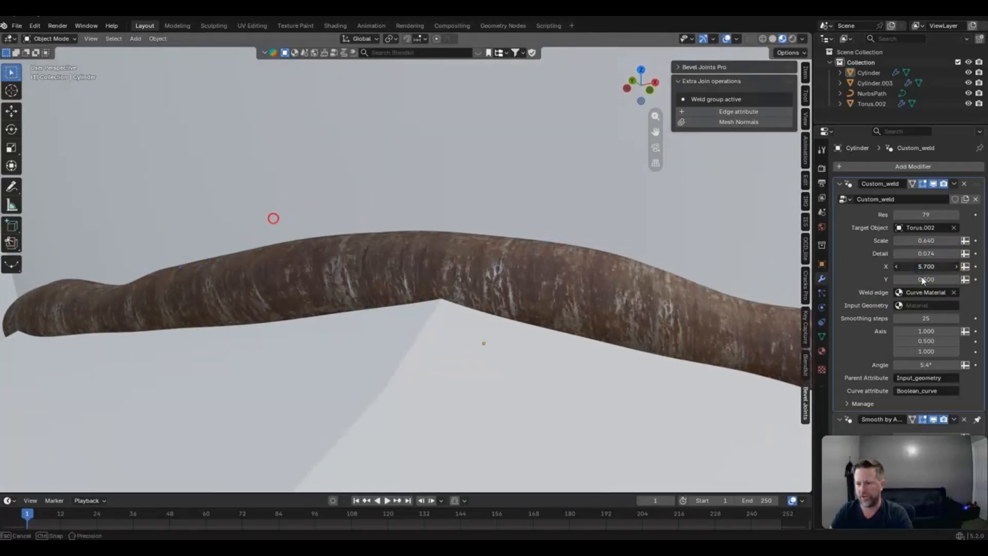
{"action": "mouse_move", "coordinate": [209, 269]}
{"action": "left_mouse_down"}
{"action": "mouse_move", "coordinate": [298, 239]}
{"action": "mouse_move", "coordinate": [137, 278]}
{"action": "left_mouse_up"}
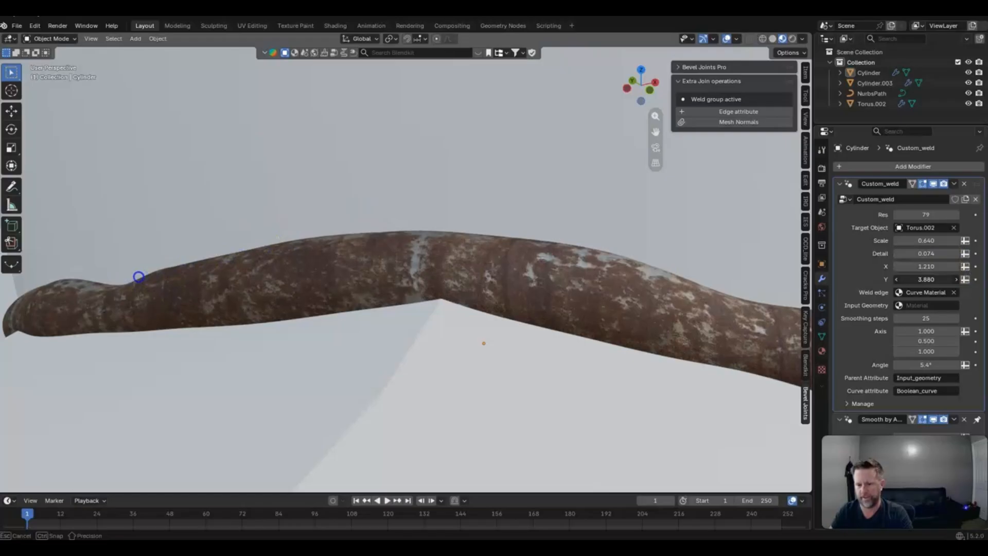
{"action": "right_click", "coordinate": [137, 278]}
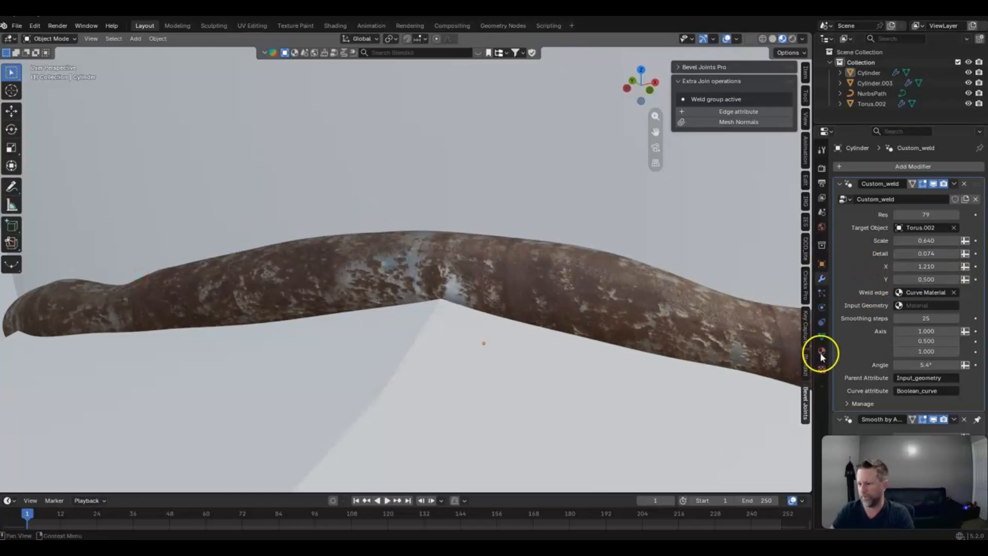
Assign the Input_geo material as the Input Geometry material of the Custom_weld modifier
{"action": "left_click", "coordinate": [930, 305]}
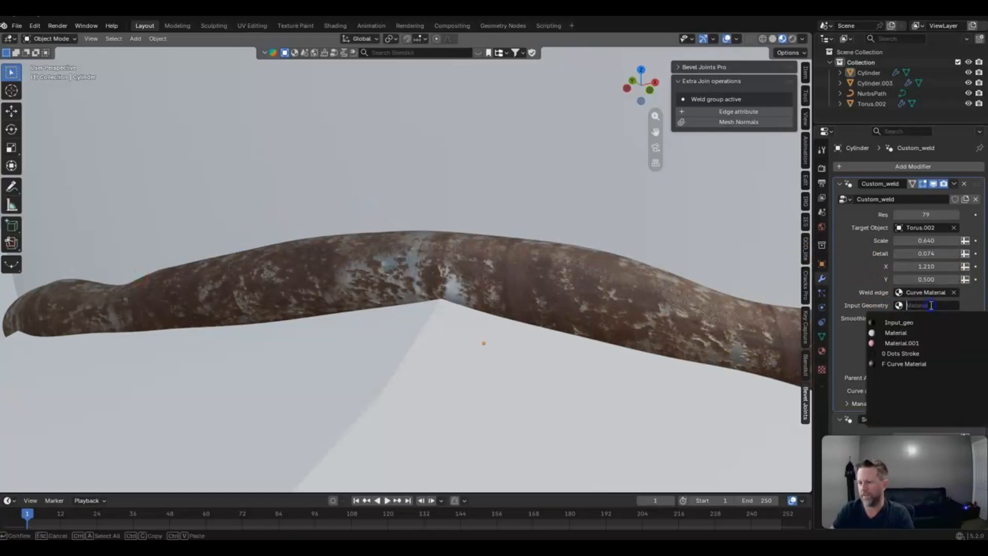
{"action": "left_click", "coordinate": [900, 323]}
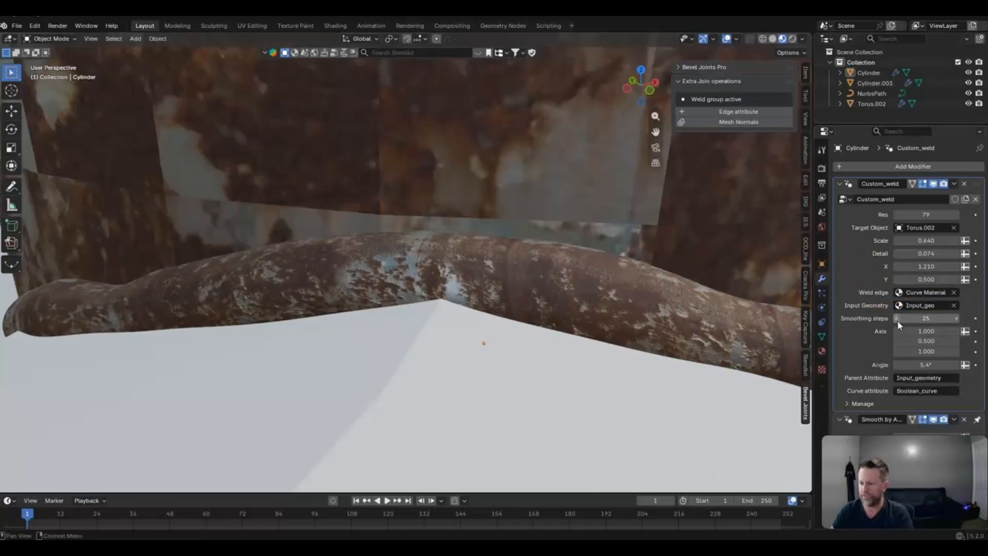
{"action": "scroll", "coordinate": [552, 179], "scroll_direction": "down", "scroll_amount": 4}
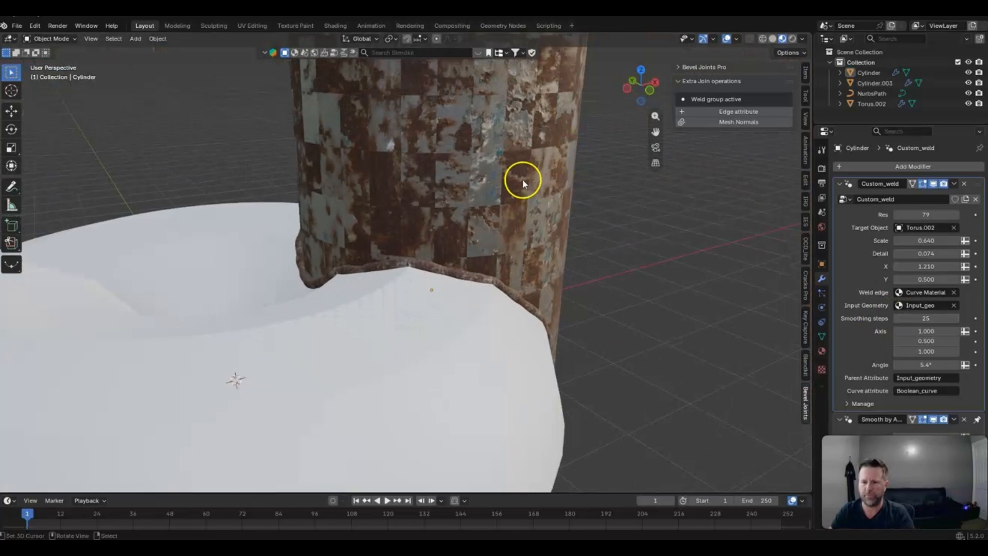
Enlarge the timeline area and change it to the Shader Editor
{"action": "left_click_drag", "start_coordinate": [249, 492], "coordinate": [82, 330]}
{"action": "left_click", "coordinate": [8, 343]}
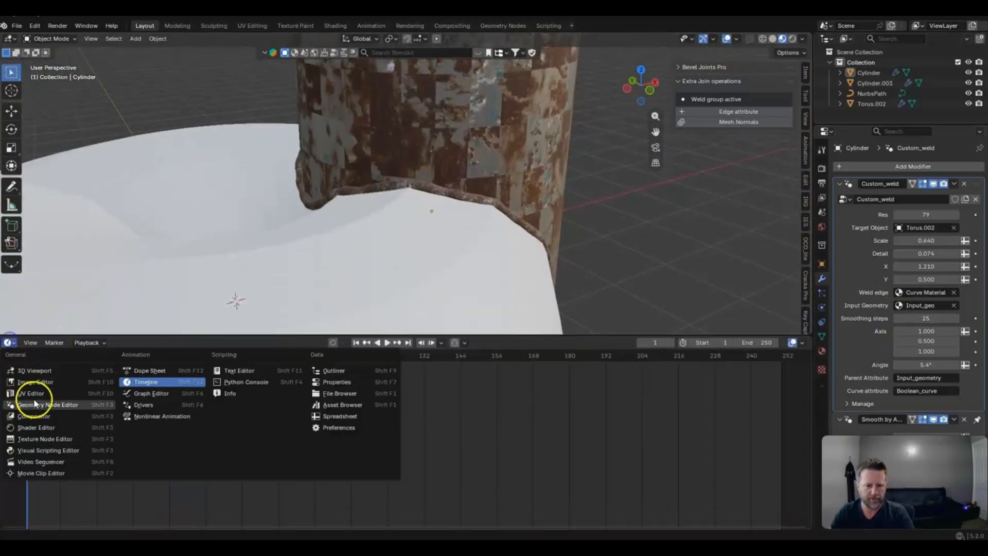
{"action": "left_click", "coordinate": [43, 428]}
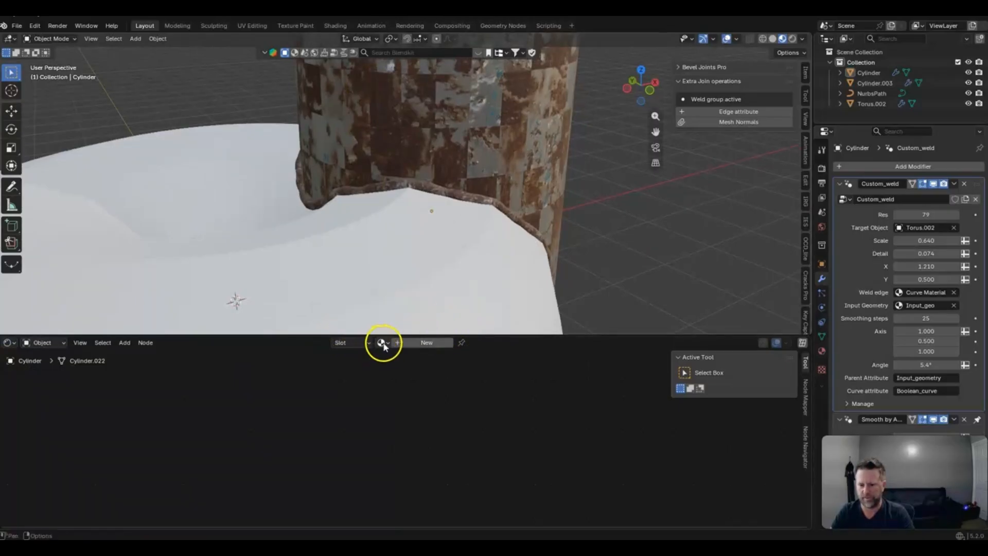
Load Curve Material in the Shader Editor and connect the Boolean_curve Attribute node's Vector output to the Mapping node's Vector input
{"action": "left_click", "coordinate": [382, 343]}
{"action": "left_click", "coordinate": [410, 364]}
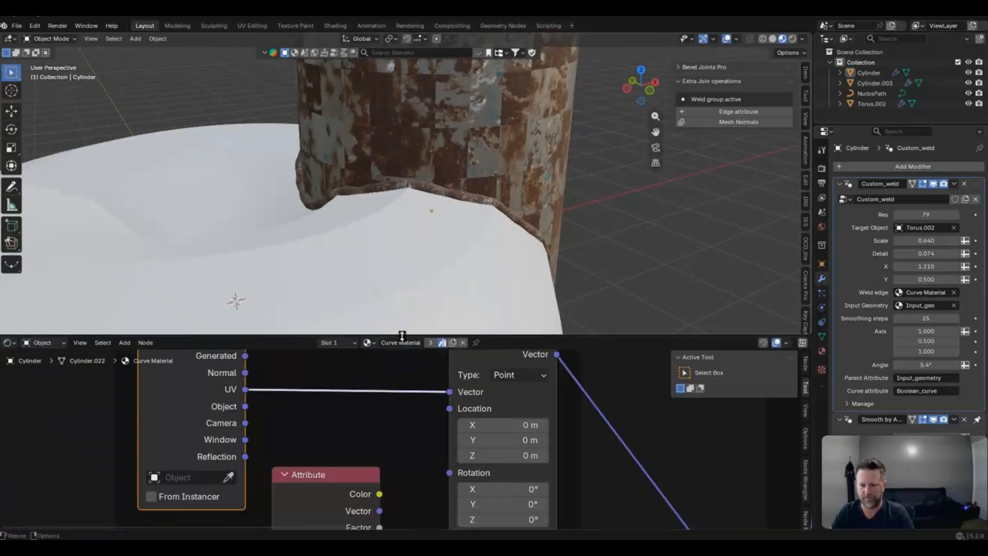
{"action": "left_click_drag", "start_coordinate": [403, 335], "coordinate": [428, 116]}
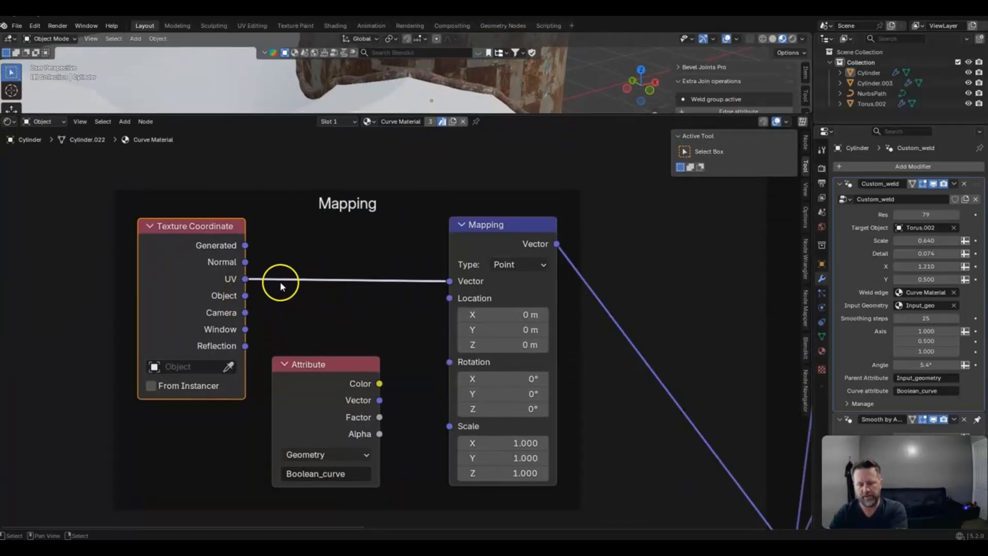
{"action": "left_click_drag", "start_coordinate": [379, 400], "coordinate": [448, 281]}
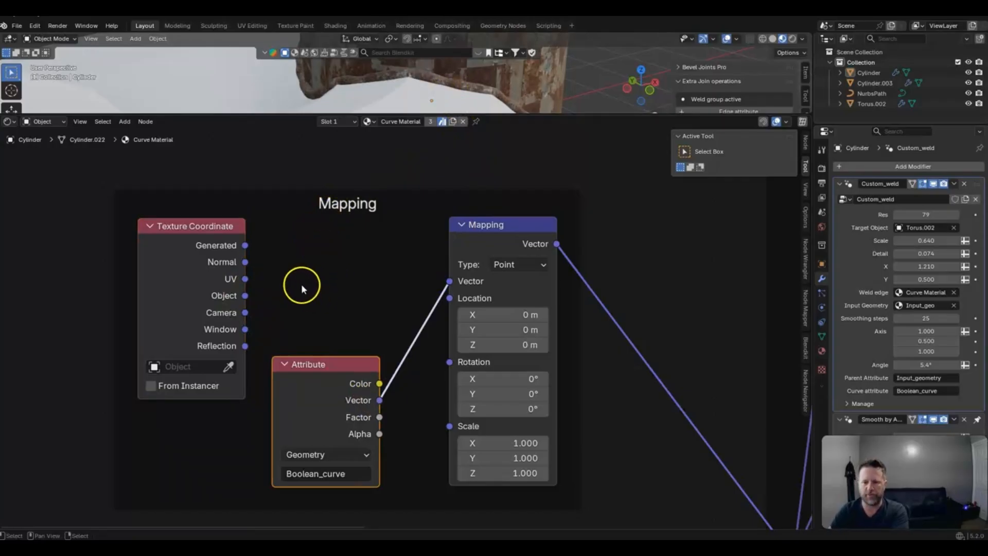
Load the Input_geo material in the Shader Editor and bring its Attribute and Mapping nodes into view
{"action": "left_click", "coordinate": [370, 121]}
{"action": "left_click", "coordinate": [382, 147]}
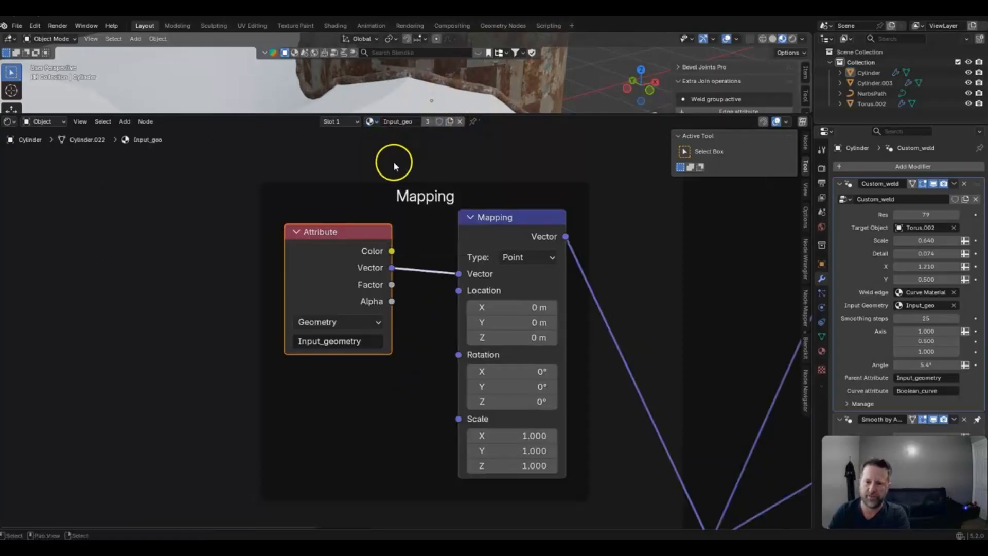
{"action": "middle_click_drag", "start_coordinate": [439, 313], "coordinate": [422, 345]}
{"action": "mouse_move", "coordinate": [316, 266]}
{"action": "left_mouse_down"}
{"action": "mouse_move", "coordinate": [306, 287]}
{"action": "mouse_move", "coordinate": [312, 266]}
{"action": "left_mouse_up"}
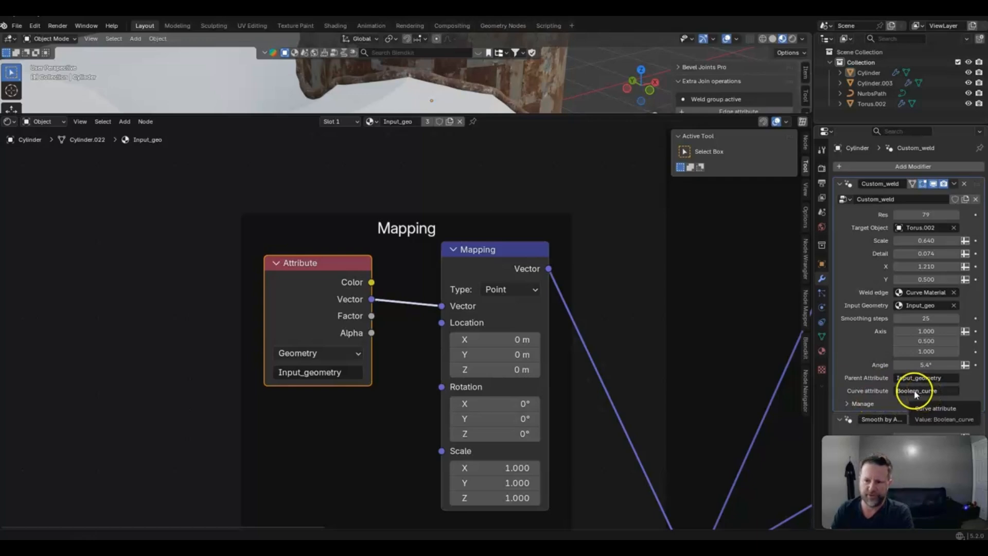
Set the attribute name in the Input_geo material's Attribute node to UVMap and check the cylinder's texture
{"action": "left_click_drag", "start_coordinate": [519, 117], "coordinate": [532, 255]}
{"action": "middle_click_drag", "start_coordinate": [565, 131], "coordinate": [384, 154]}
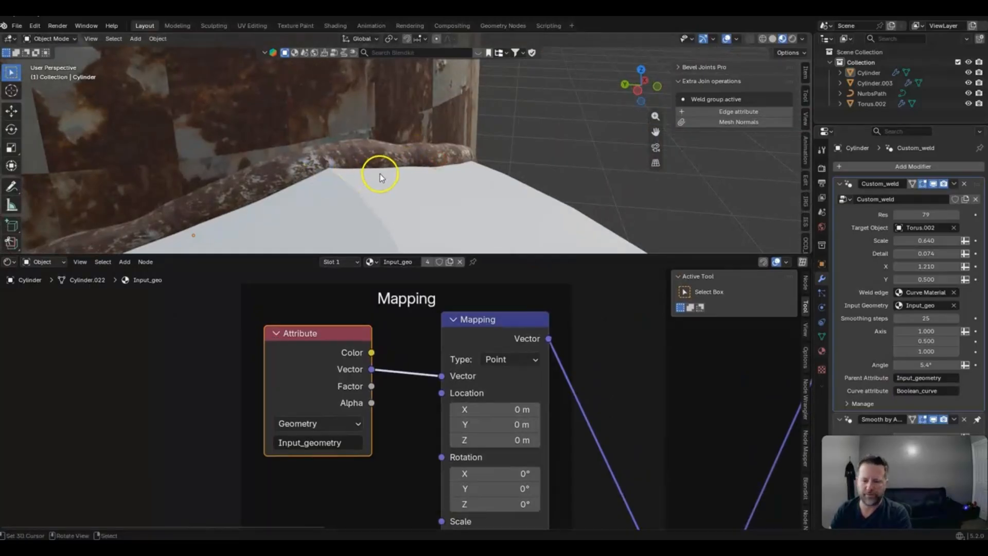
{"action": "scroll", "coordinate": [377, 176], "scroll_direction": "down", "scroll_amount": 2}
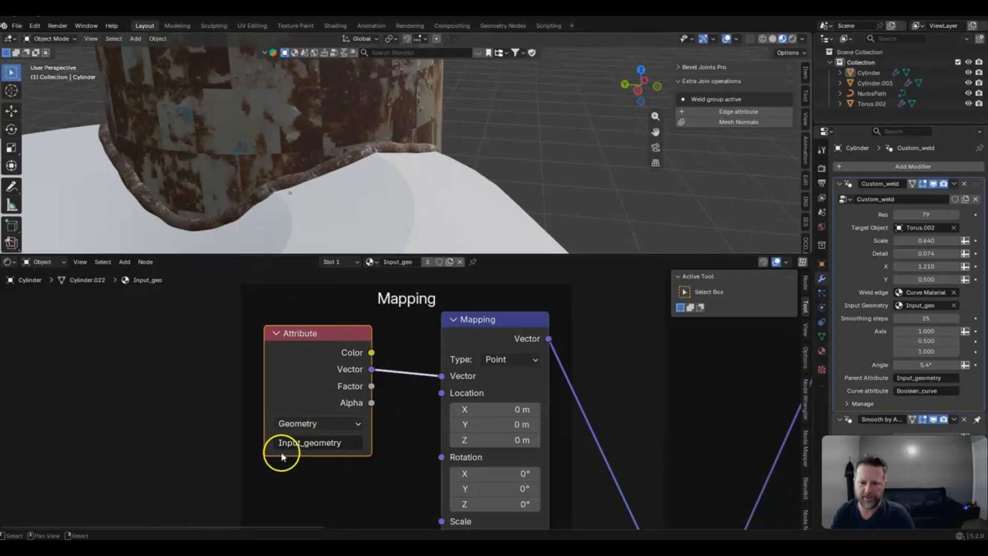
{"action": "left_click", "coordinate": [335, 442]}
{"action": "type", "text": "u"}
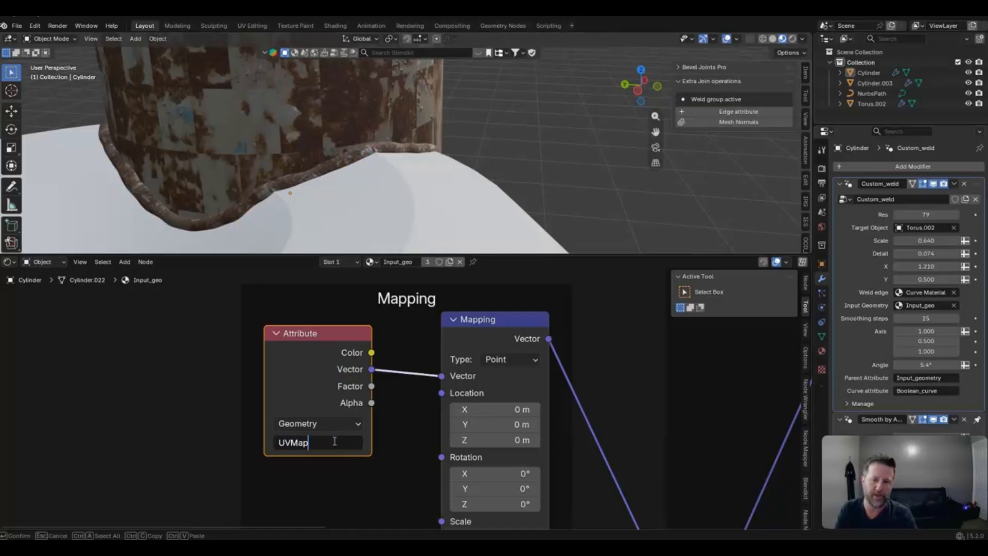
{"action": "left_click", "coordinate": [341, 395]}
{"action": "middle_click_drag", "start_coordinate": [274, 192], "coordinate": [282, 250]}
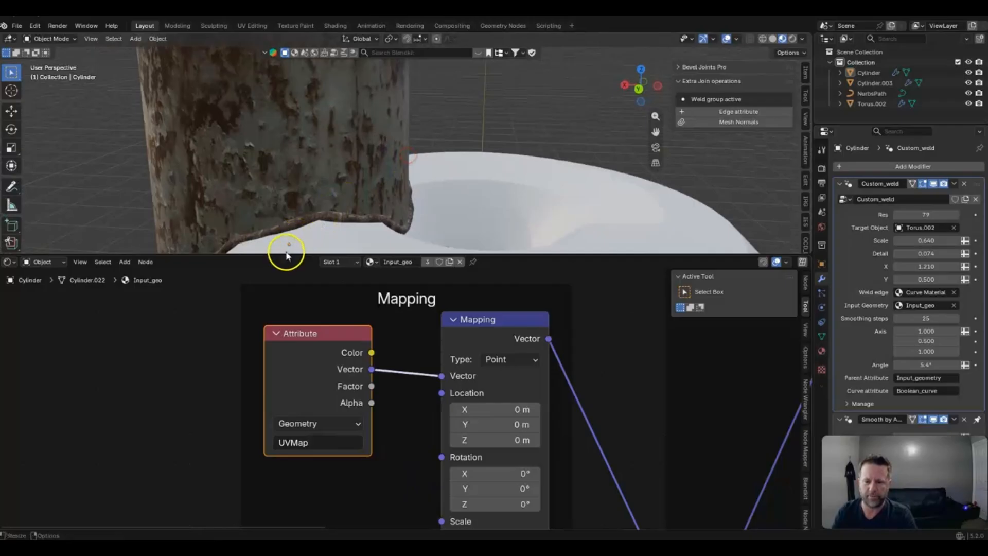
Collapse the Shader Editor to enlarge the 3D viewport and examine the textured cylinder and its weld
{"action": "left_click_drag", "start_coordinate": [282, 251], "coordinate": [286, 251]}
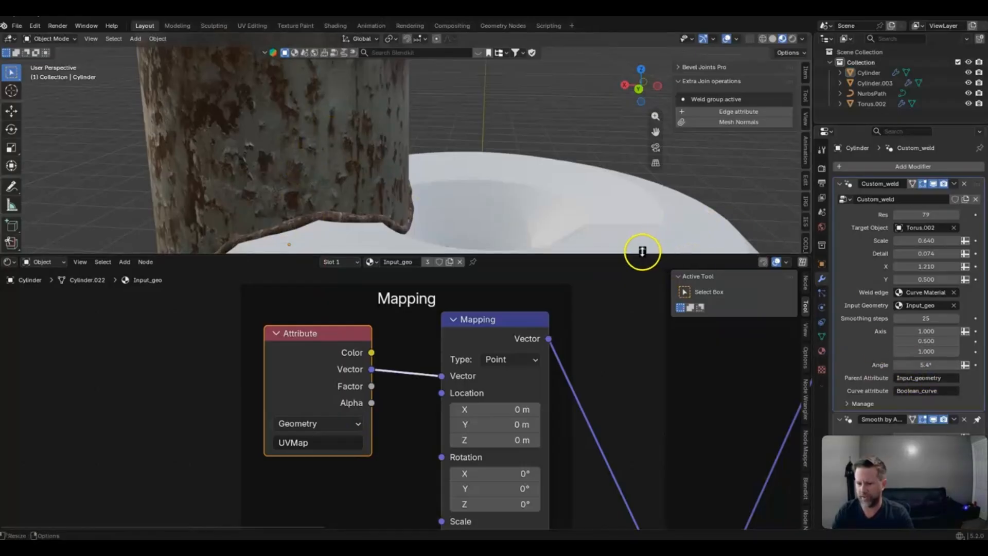
{"action": "left_click_drag", "start_coordinate": [642, 251], "coordinate": [663, 522]}
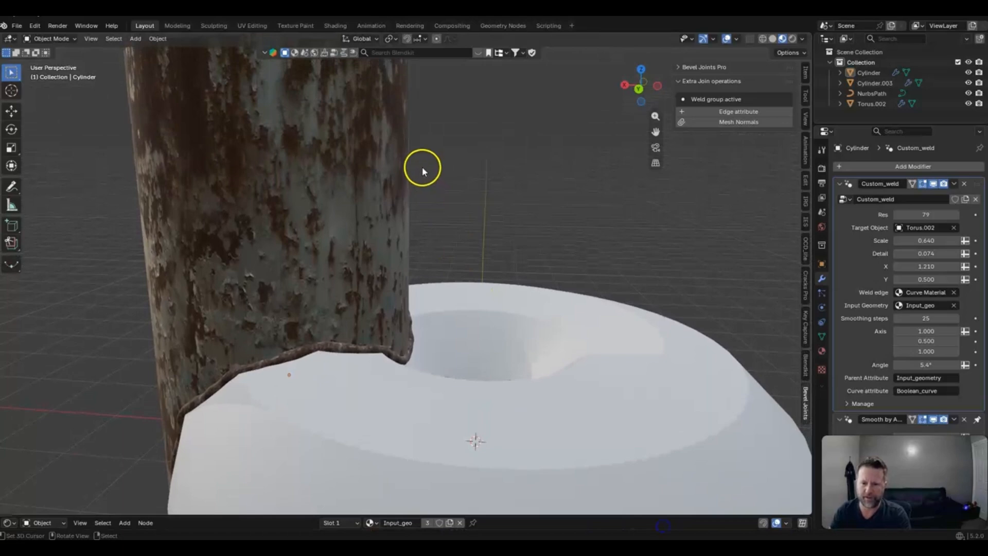
{"action": "middle_click_drag", "start_coordinate": [419, 168], "coordinate": [437, 208]}
{"action": "scroll", "coordinate": [474, 220], "scroll_direction": "up", "scroll_amount": 6}
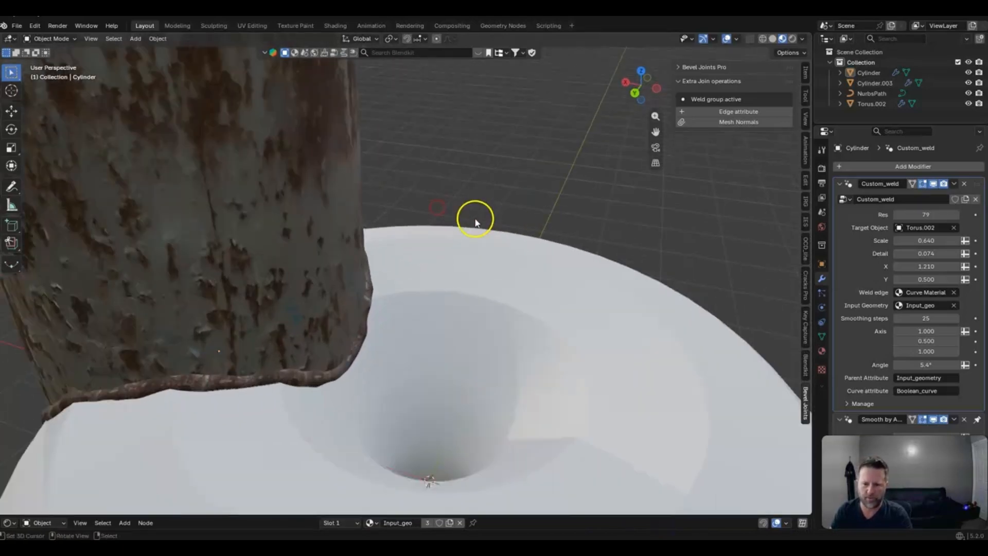
{"action": "scroll", "coordinate": [432, 222], "scroll_direction": "down", "scroll_amount": 4}
Move the cylinder about 5.7 m to the opposite side of the torus and inspect the weld in Solid shading
{"action": "right_click", "coordinate": [289, 188]}
{"action": "scroll", "coordinate": [287, 192], "scroll_direction": "down", "scroll_amount": 2}
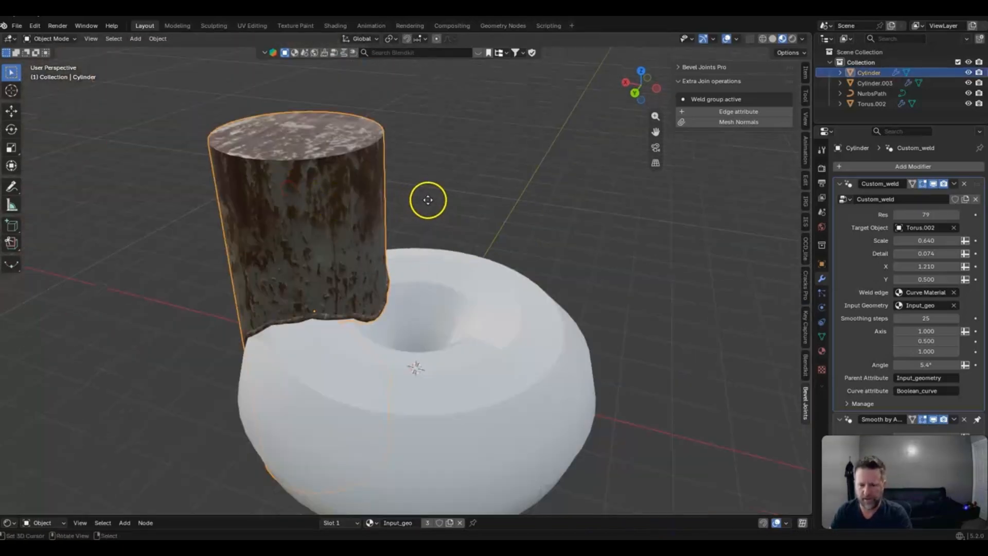
{"action": "key", "text": "g"}
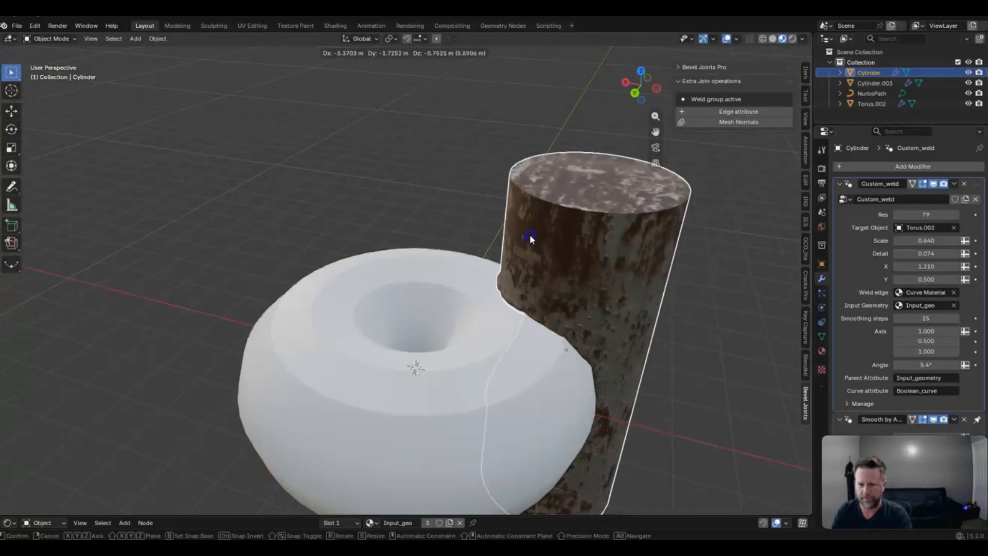
{"action": "left_click", "coordinate": [524, 237]}
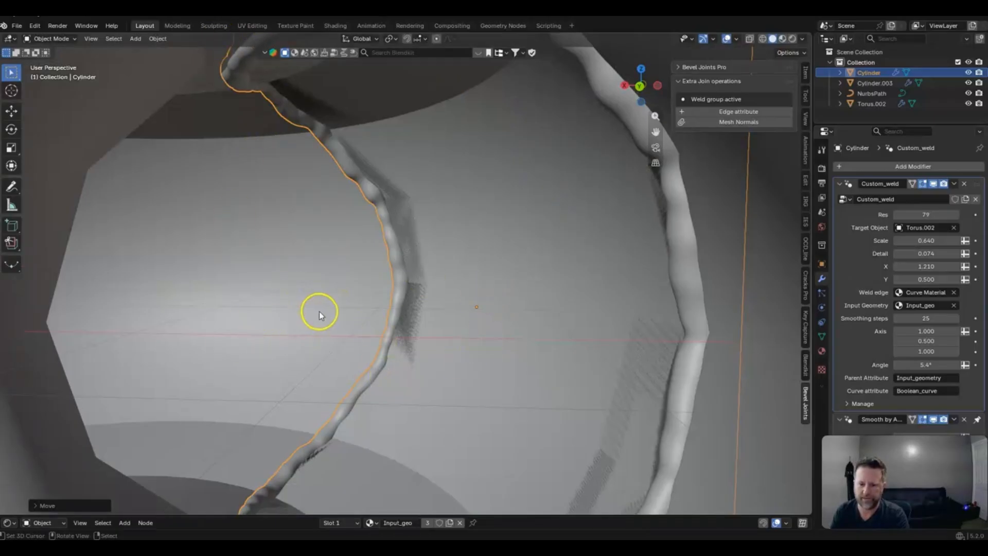
{"action": "scroll", "coordinate": [327, 309], "scroll_direction": "down", "scroll_amount": 7}
{"action": "middle_click_drag", "start_coordinate": [331, 308], "coordinate": [357, 308]}
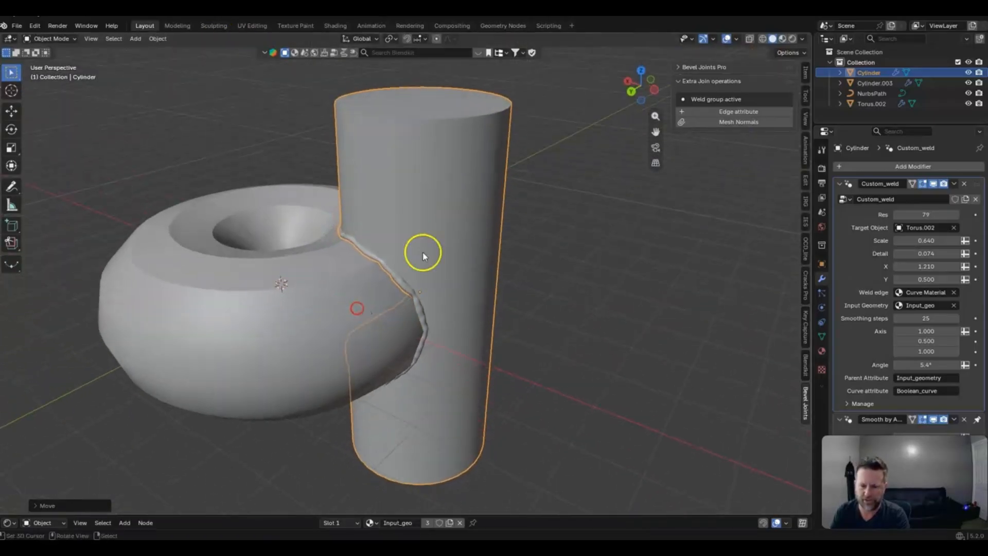